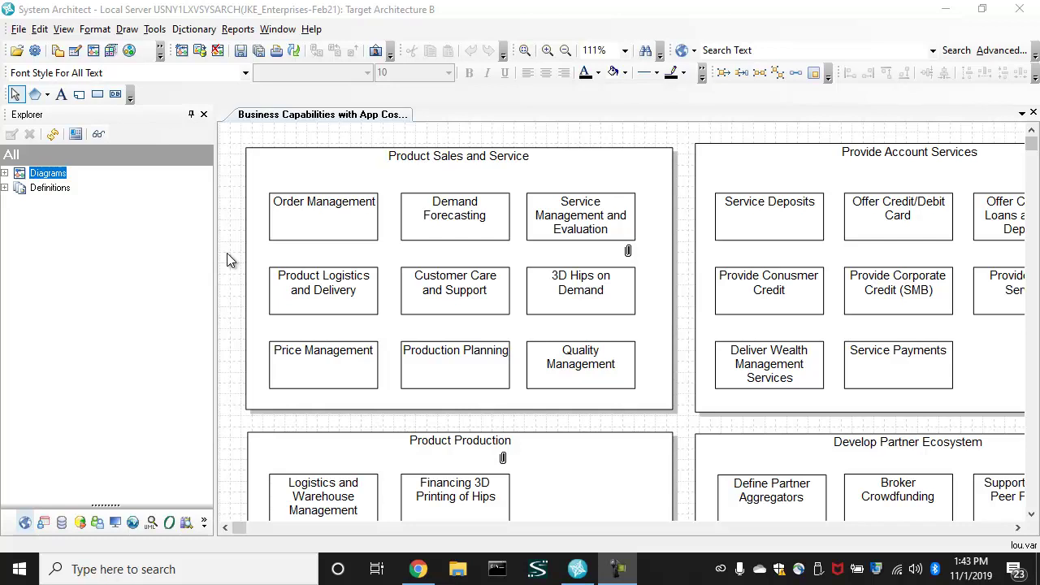
Step: Open the Order Management capability's definition, check its parent business capability, and close it without changes
double_click(339, 218)
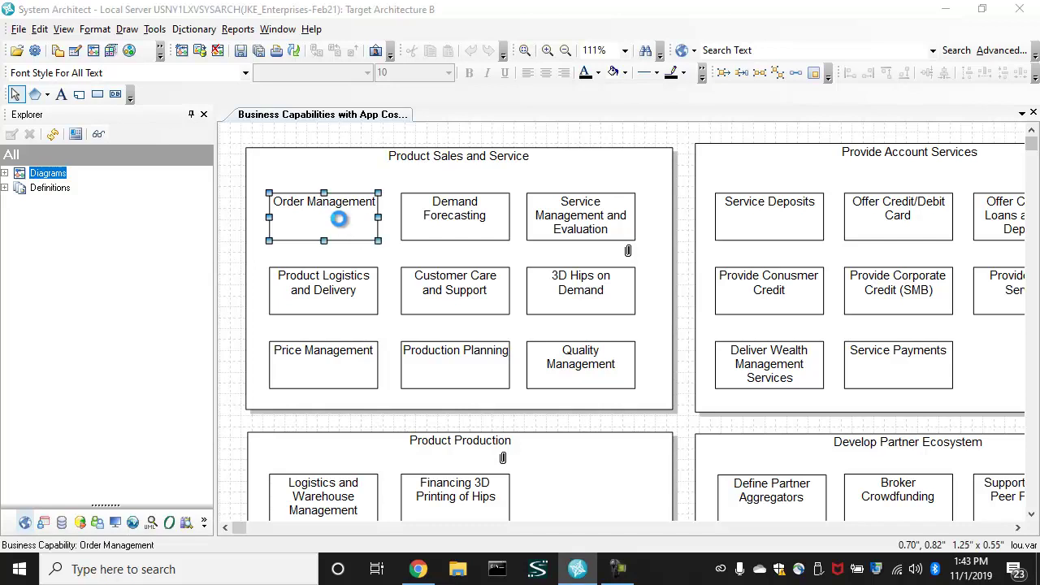
drag(248, 30, 291, 53)
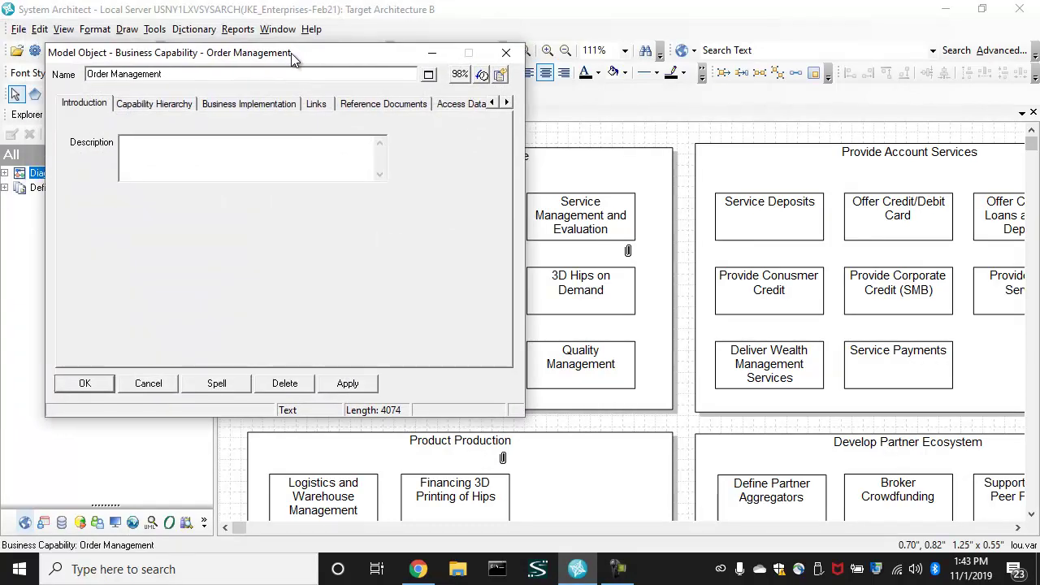
click(181, 106)
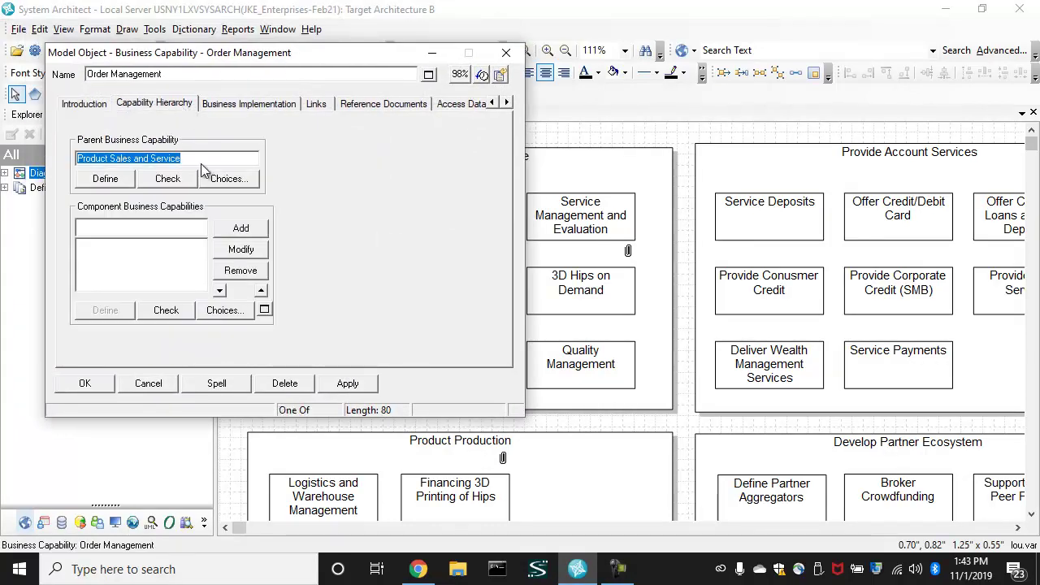
click(151, 387)
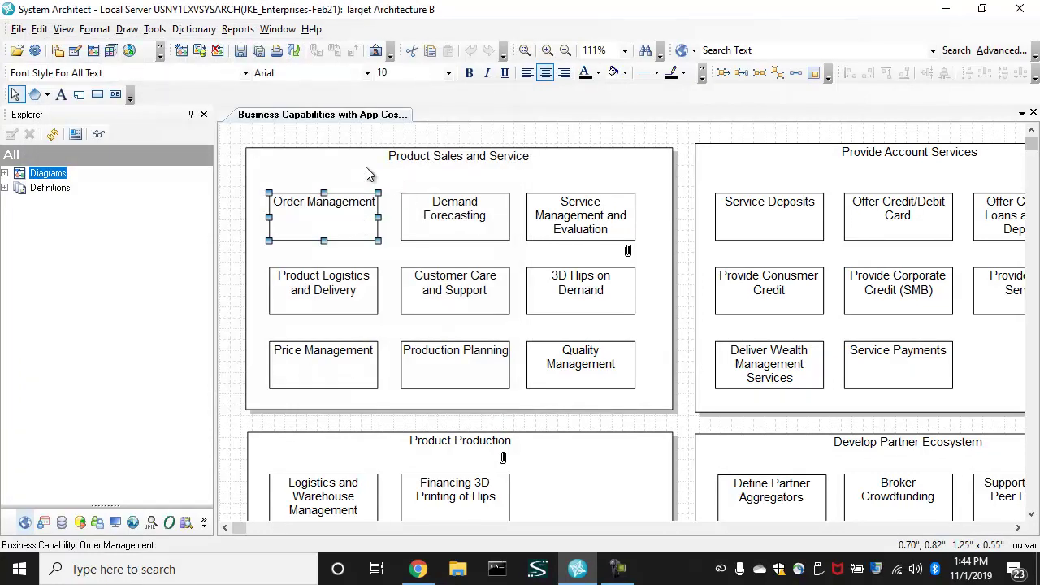
Step: Open the Product Sales and Service capability's definition, review its parent and component business capabilities, and close it
double_click(589, 165)
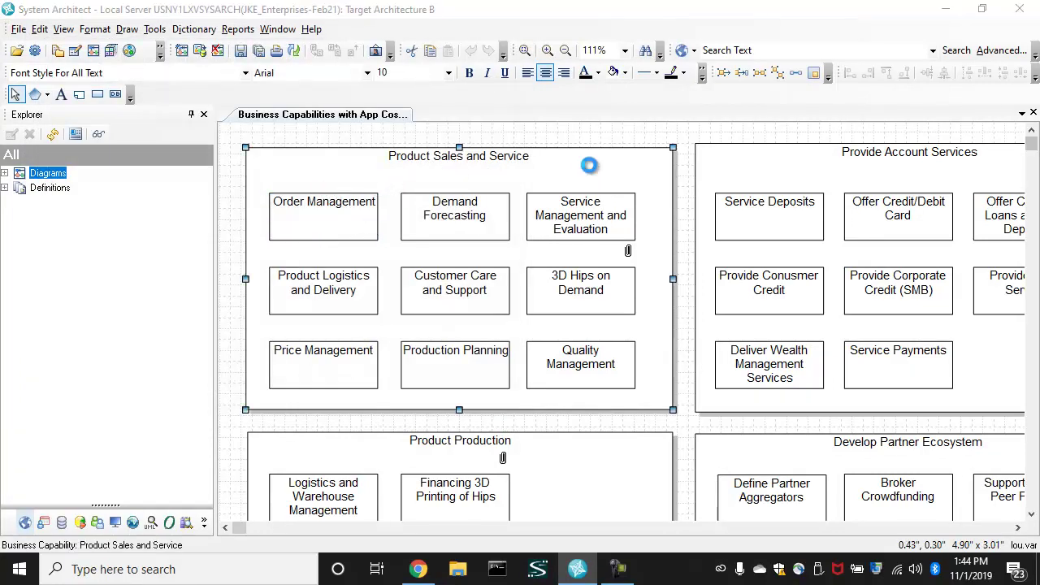
drag(213, 30, 632, 116)
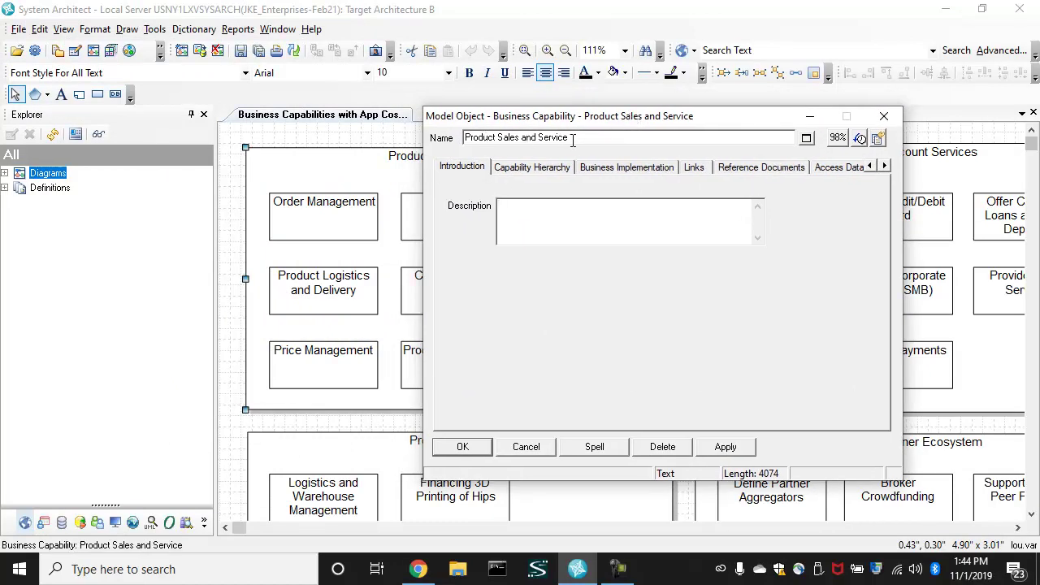
click(530, 167)
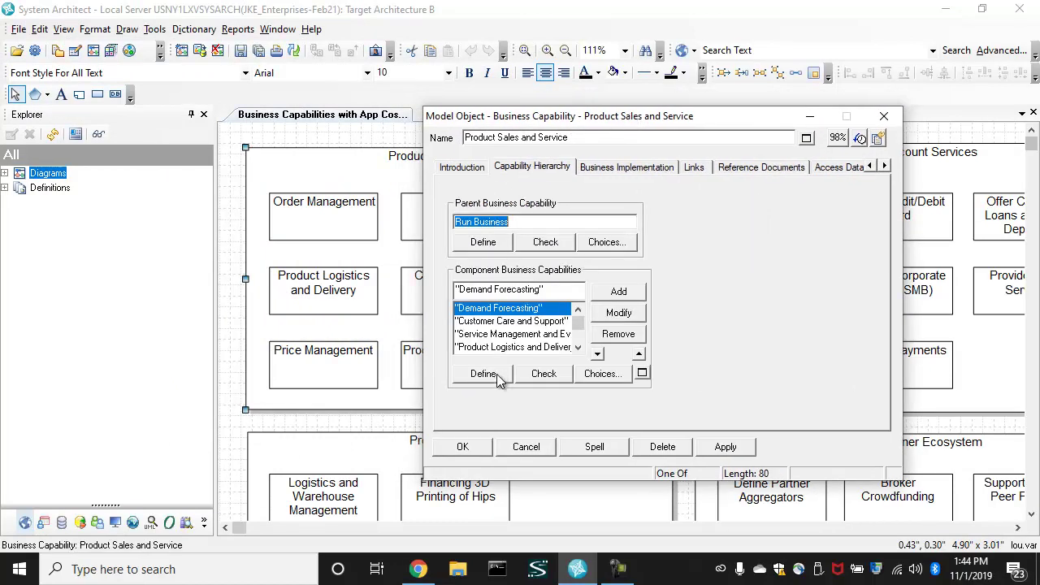
click(469, 446)
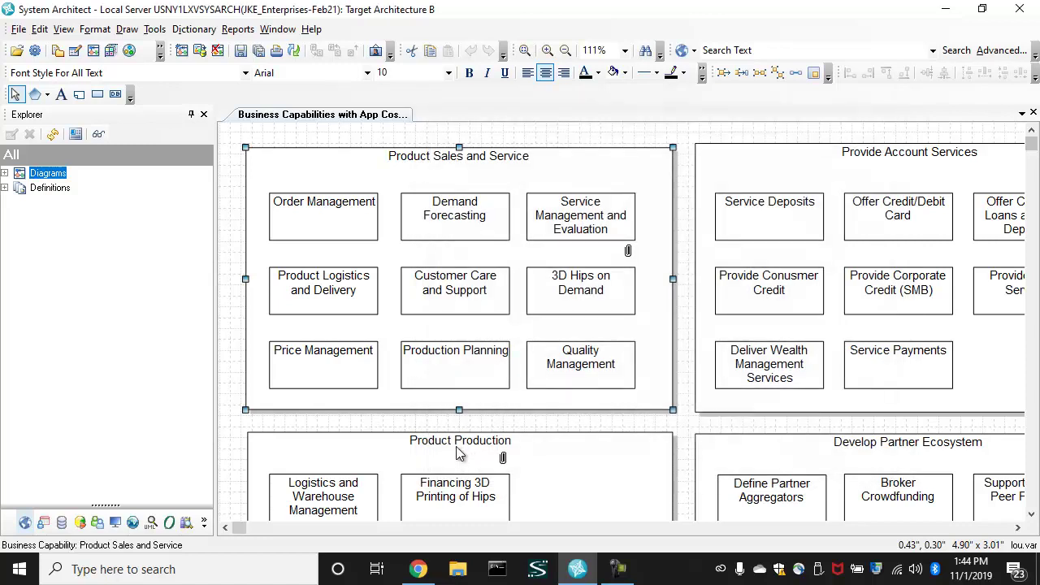
Step: Reopen the Order Management definition and examine its business implementation pages through to the implementing business services
click(335, 234)
double_click(336, 234)
drag(259, 29, 548, 82)
click(498, 182)
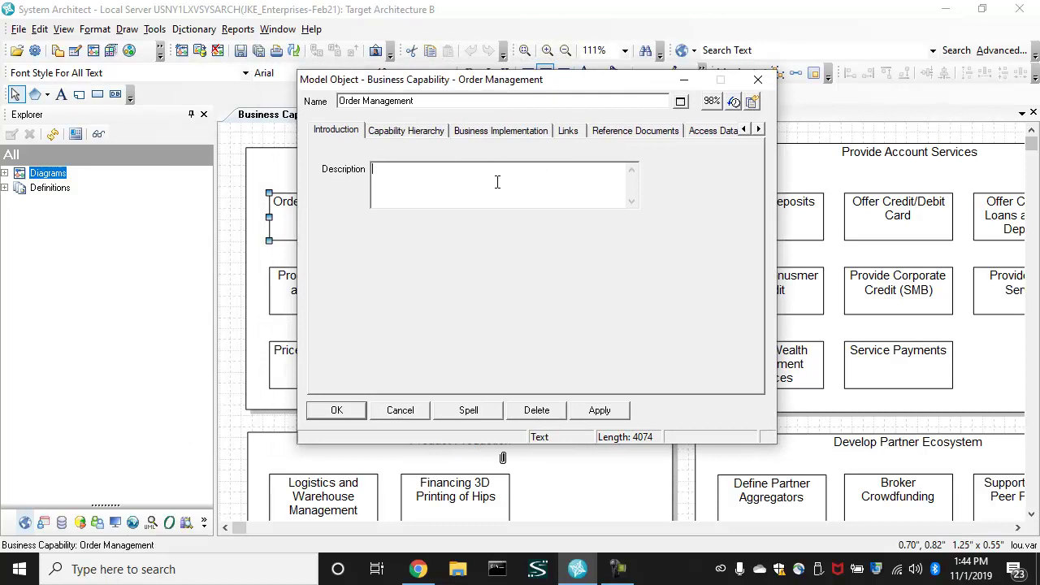
click(502, 130)
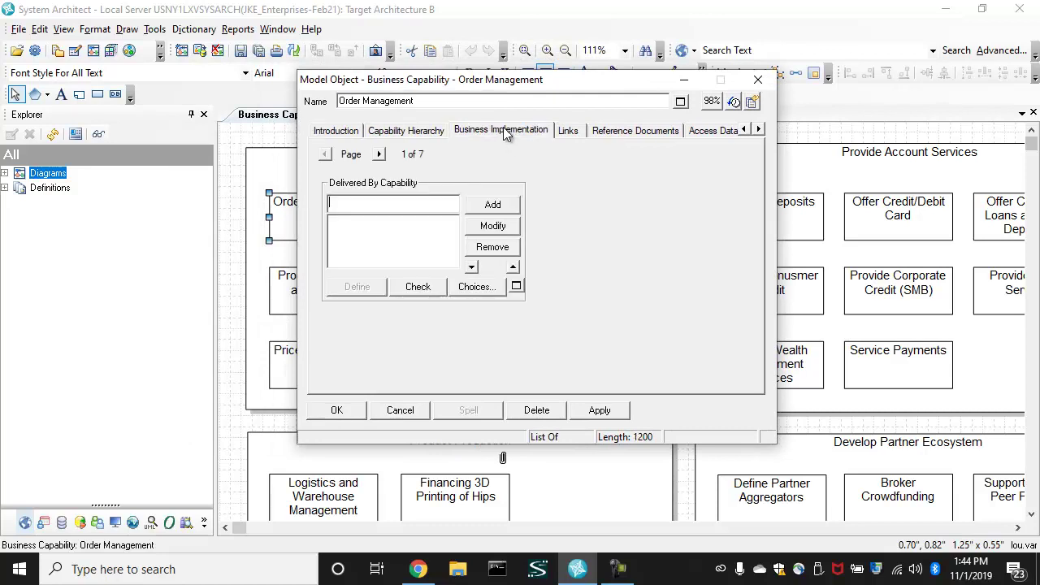
click(381, 155)
click(380, 155)
click(380, 155)
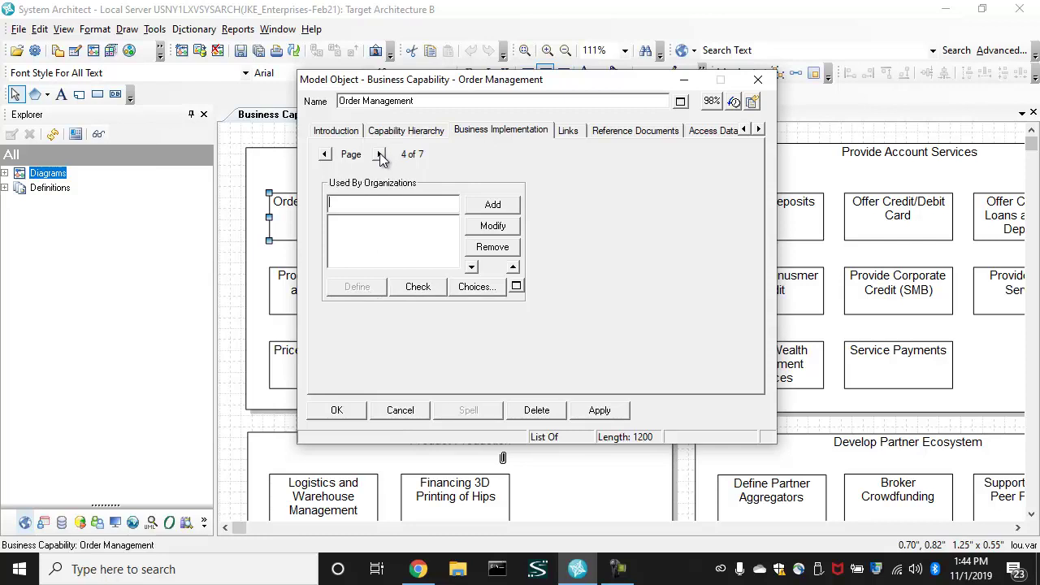
click(380, 155)
click(381, 155)
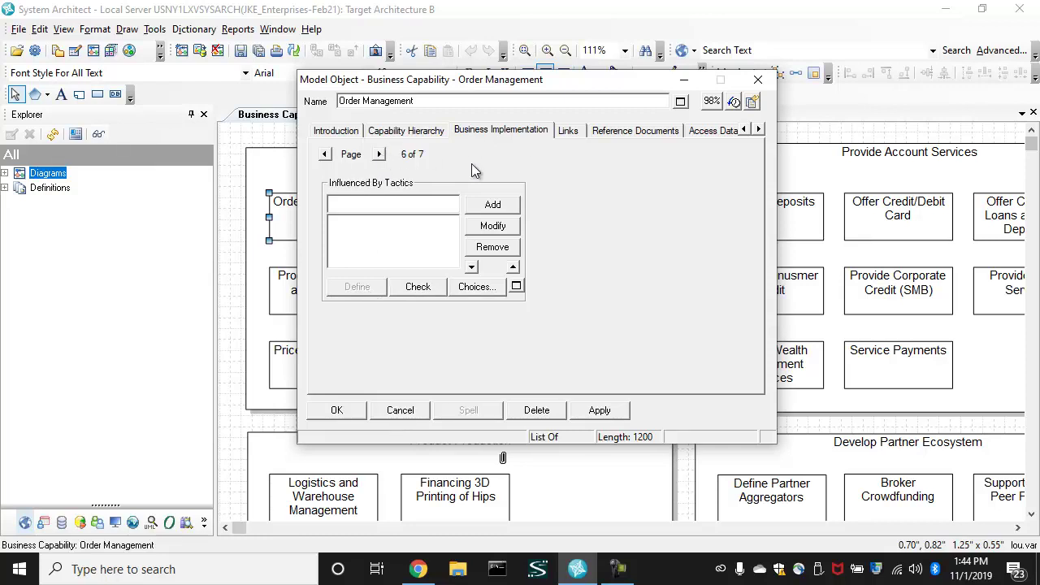
click(380, 155)
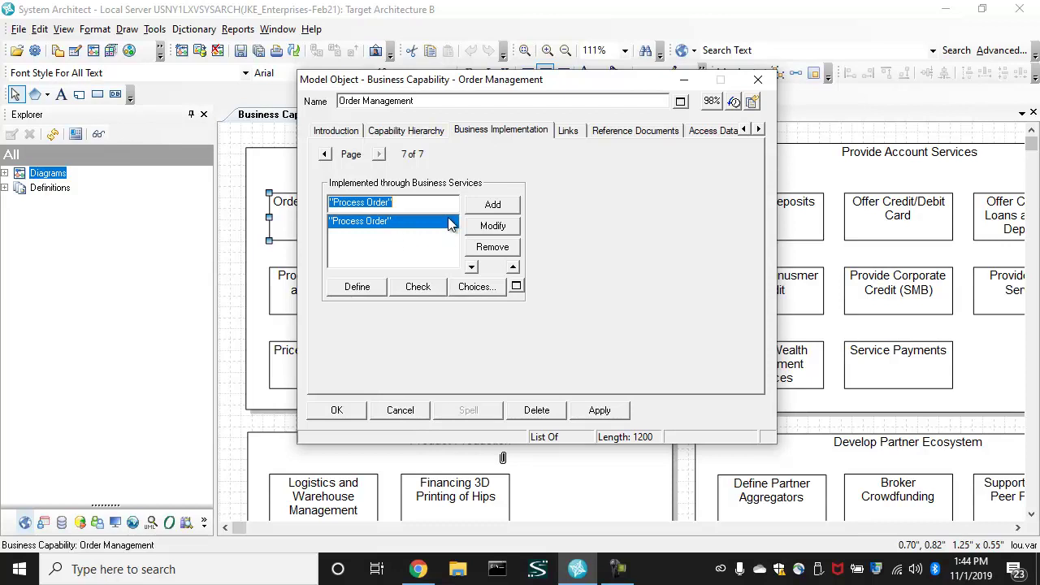
Step: Open the Process Order business service and the definition of its implementing physical application component, STR
click(365, 290)
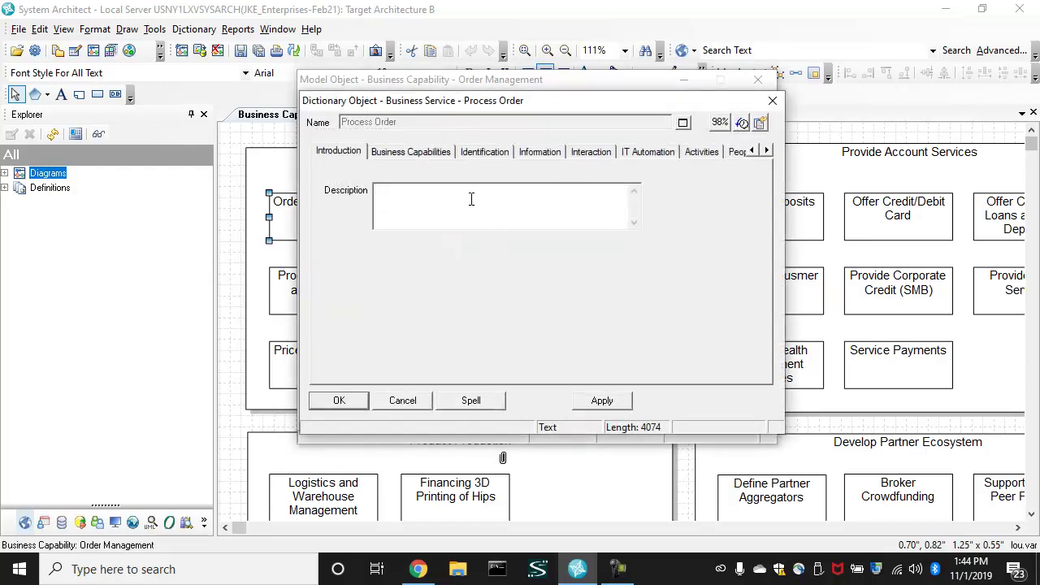
click(648, 152)
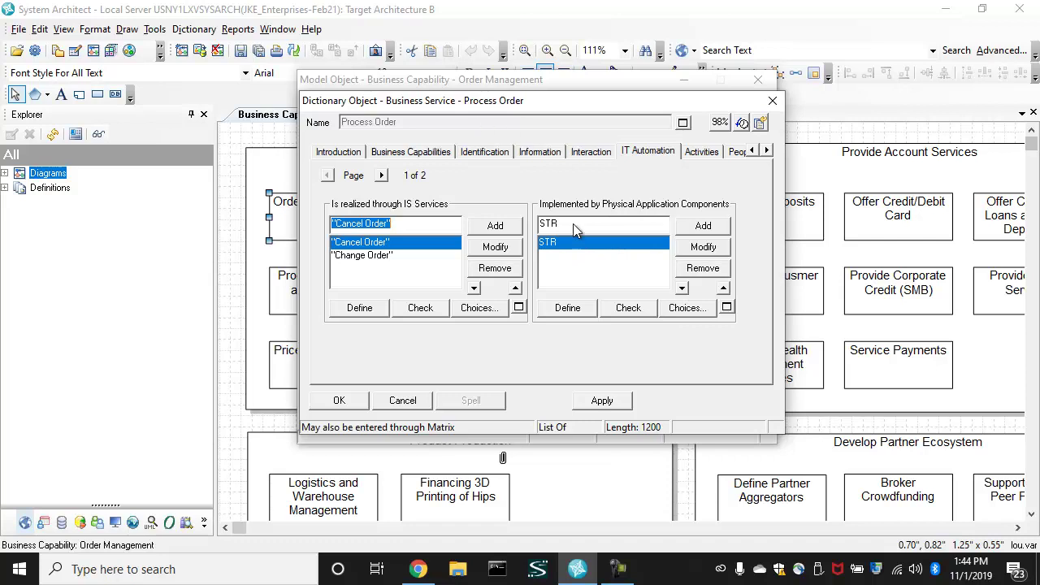
click(568, 307)
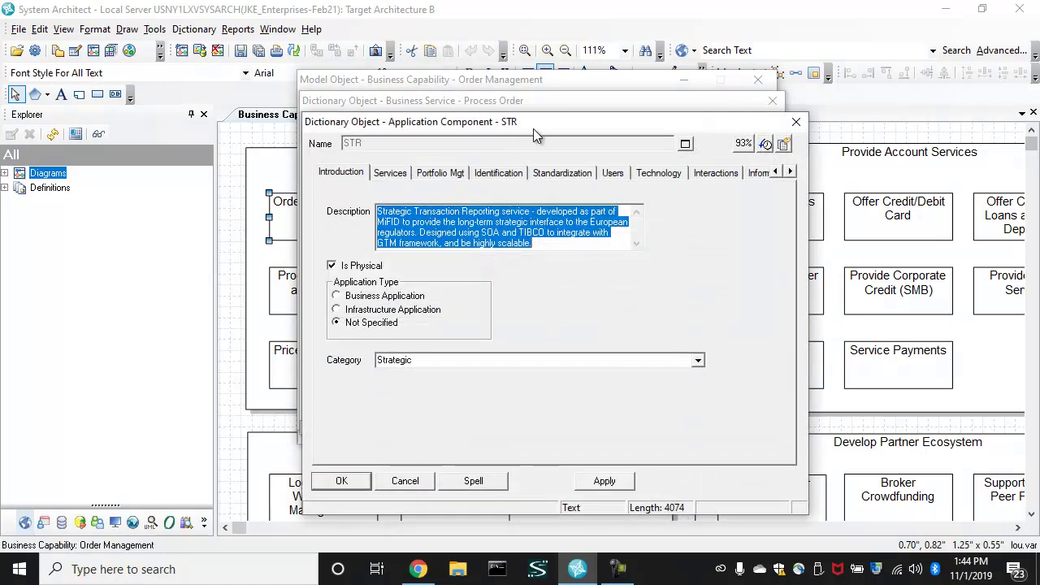
drag(543, 121, 539, 106)
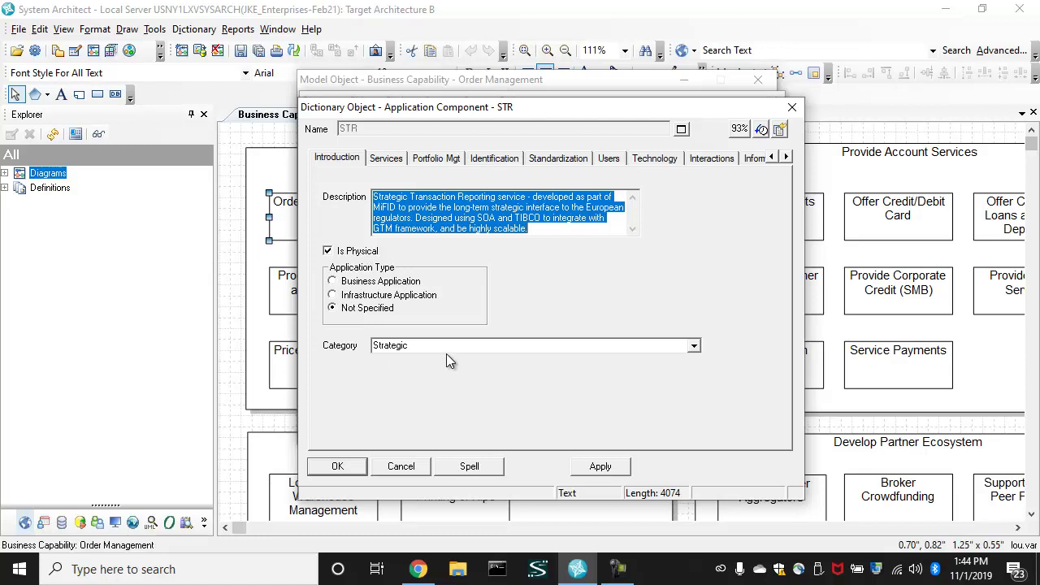
Step: Examine STR's portfolio management dates, costs per time period and total cost, and close all open definitions
click(439, 159)
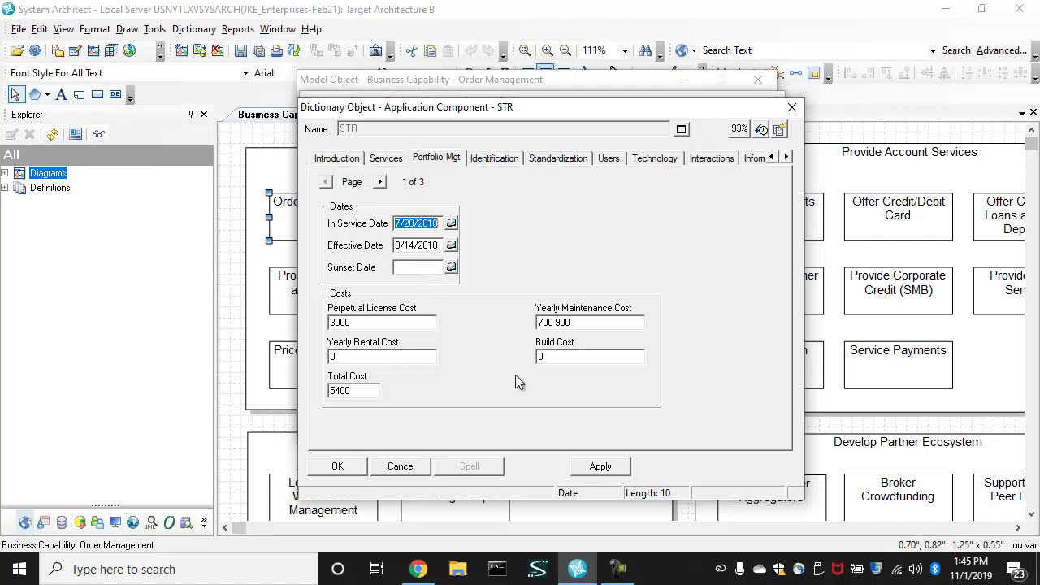
click(379, 181)
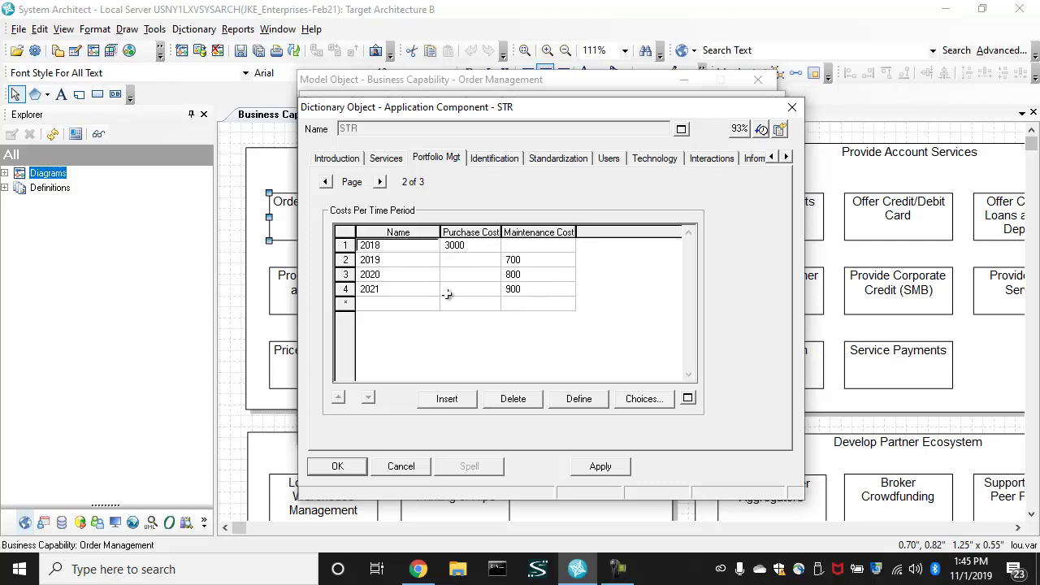
click(326, 186)
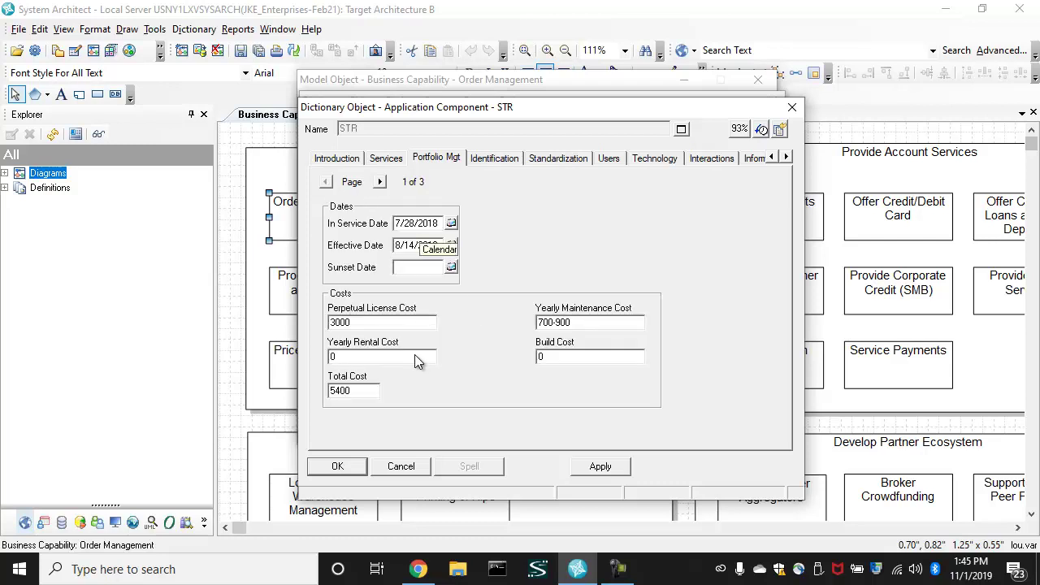
drag(362, 391, 315, 391)
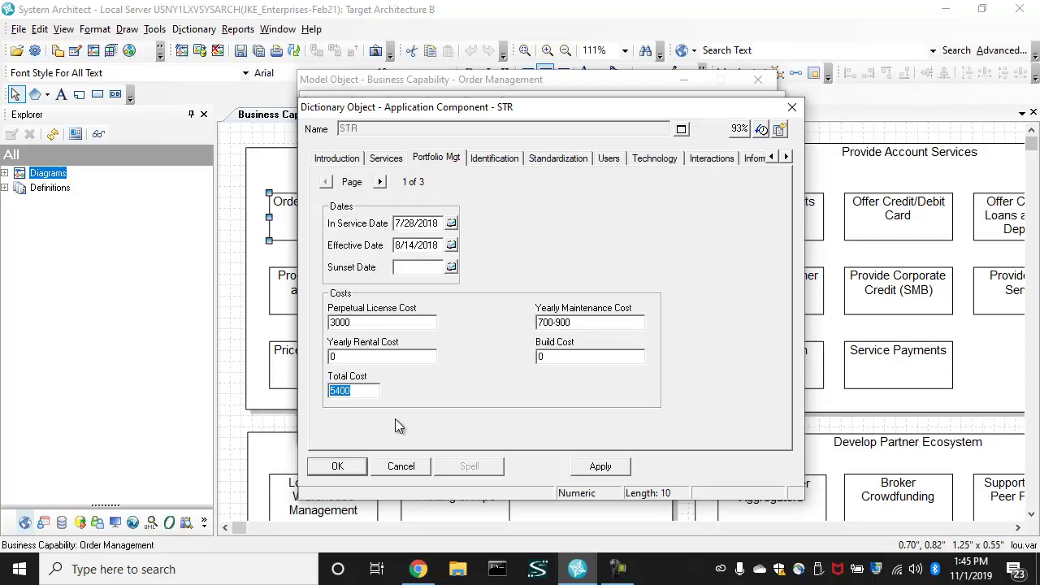
click(347, 465)
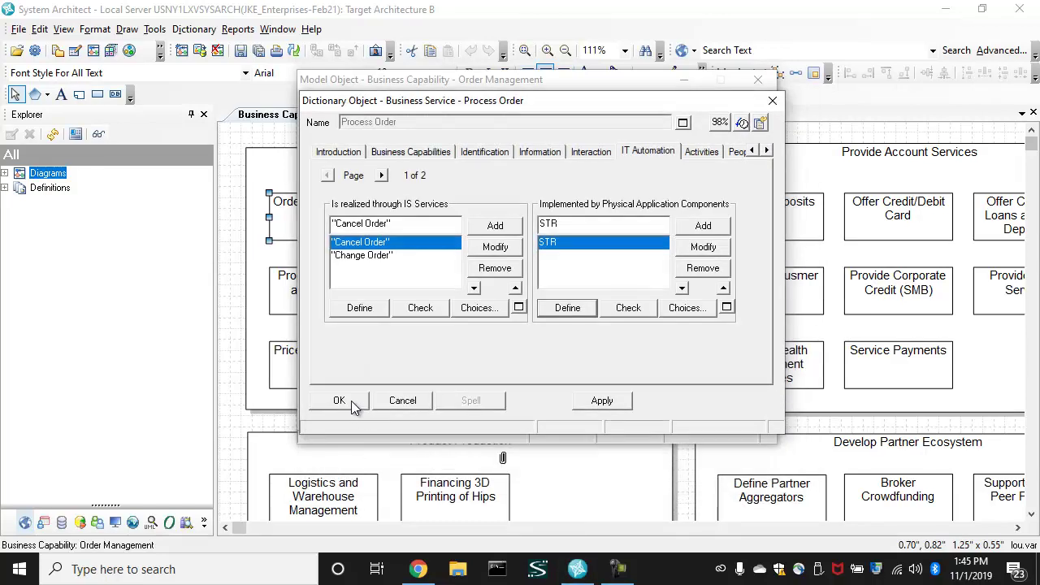
click(351, 401)
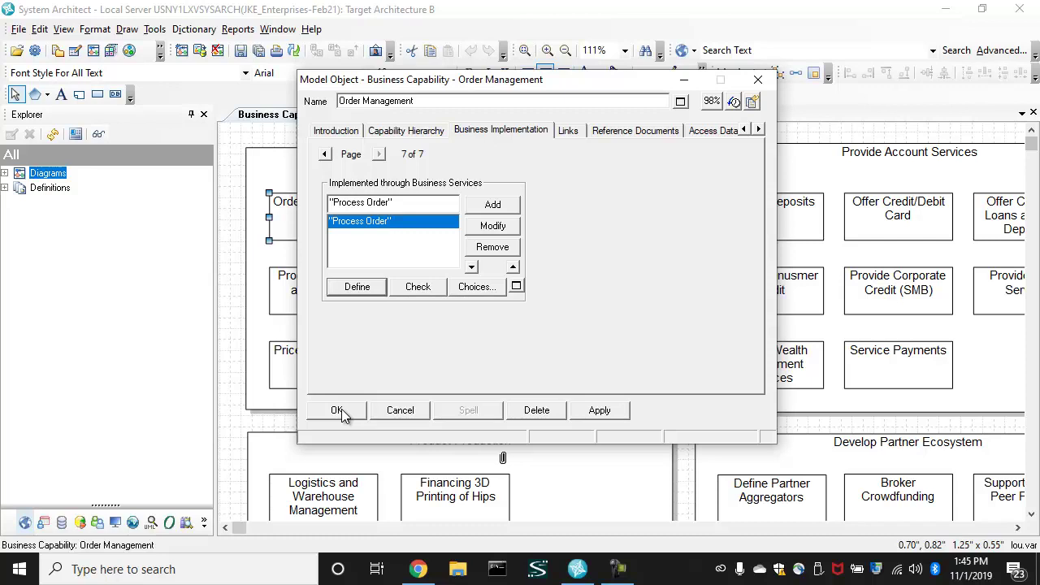
click(341, 409)
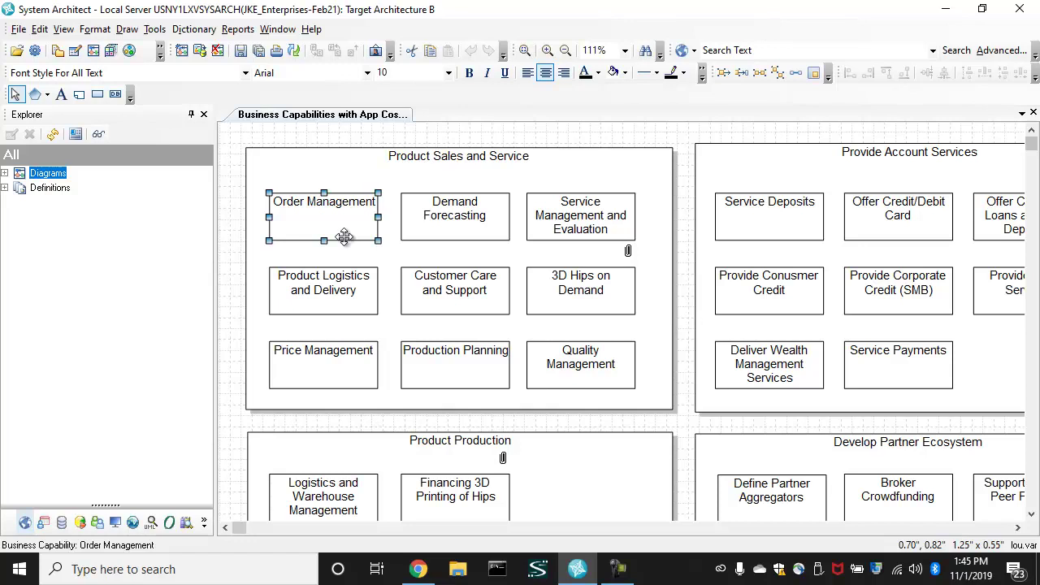
Step: Open the Heat Map Manager and start a new analytic named "Capabilities with Low Cost (Application Cost)"
click(63, 29)
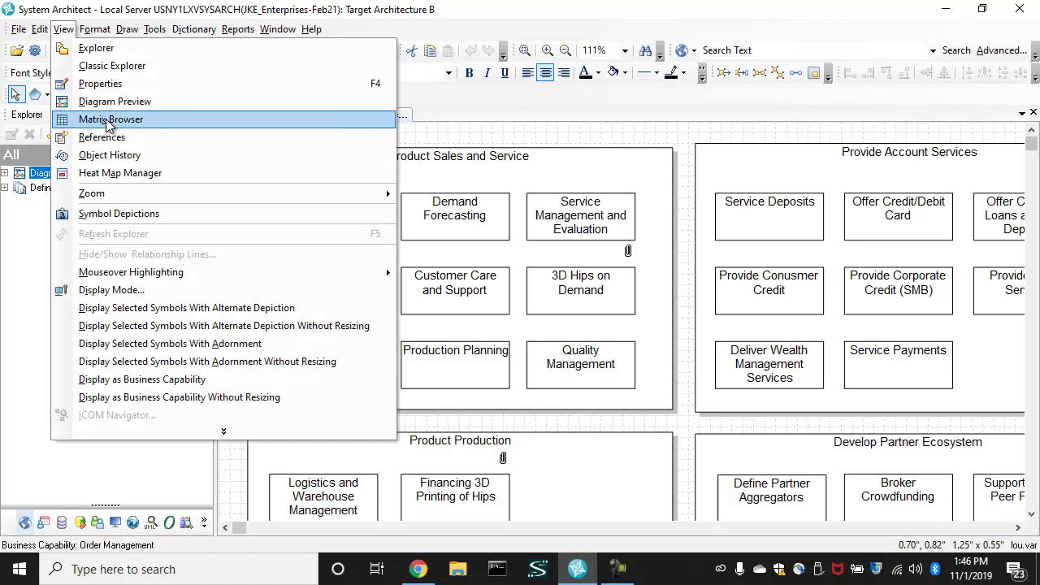
click(122, 173)
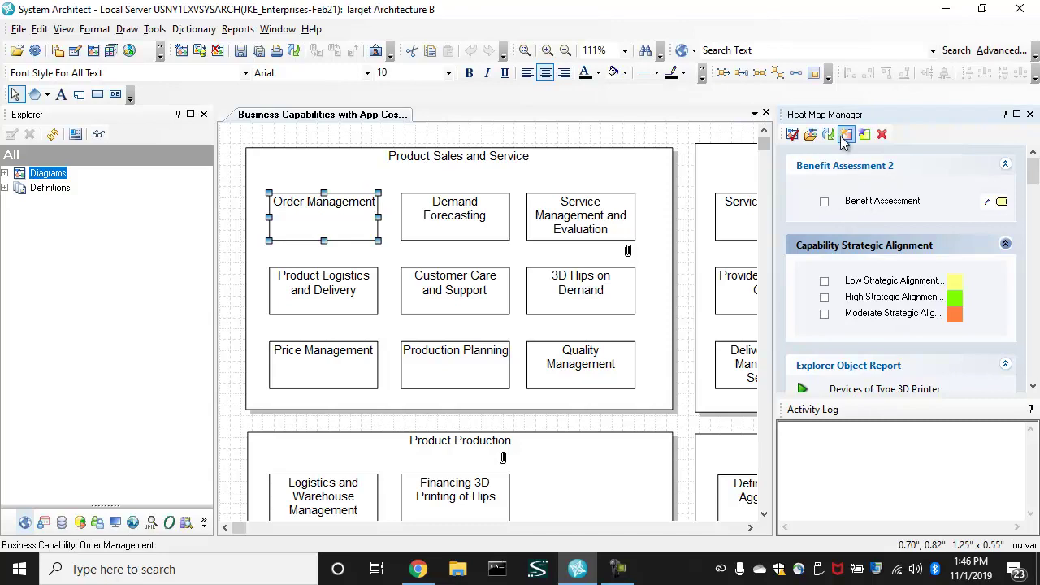
click(847, 135)
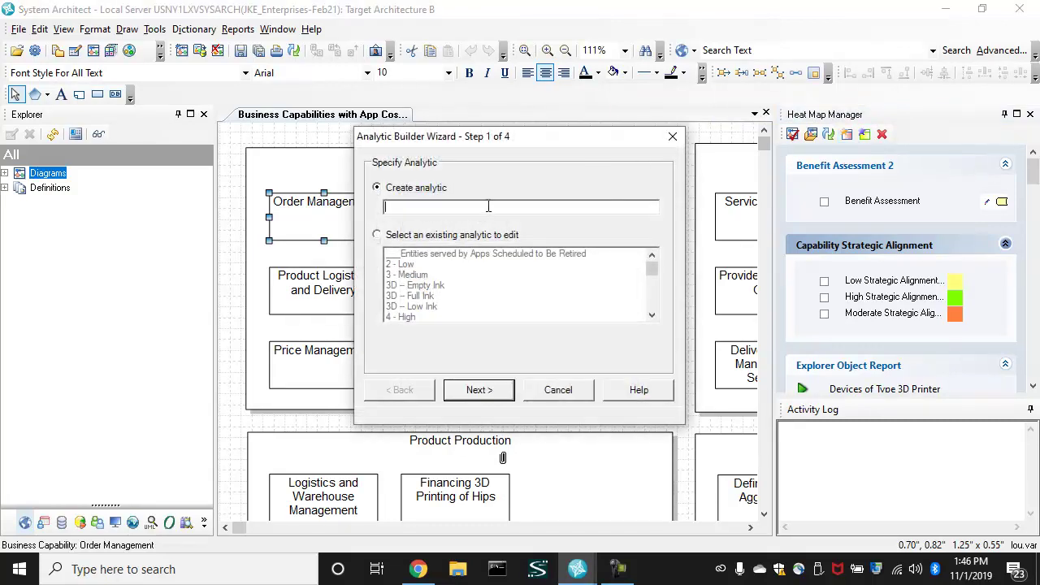
text(Capabilities of)
key(BackSpace)
text(with Low Cost ()
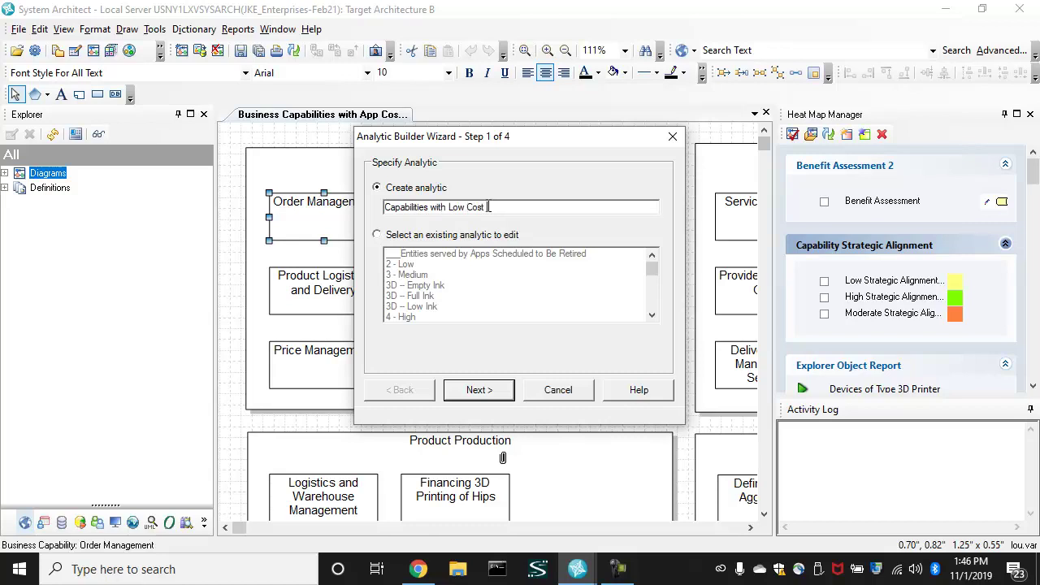
text(Application Cost))
click(494, 393)
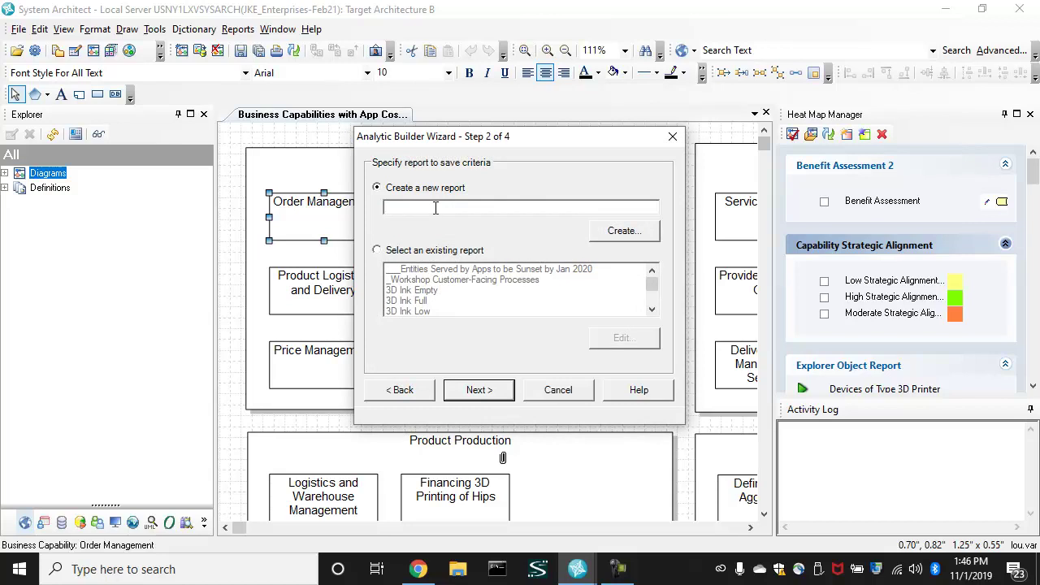
Step: Create a new report for the analytic's criteria, named "Capabilities of Low Cost (Application Cost"
text(Capabilities of Low Cost (Applica)
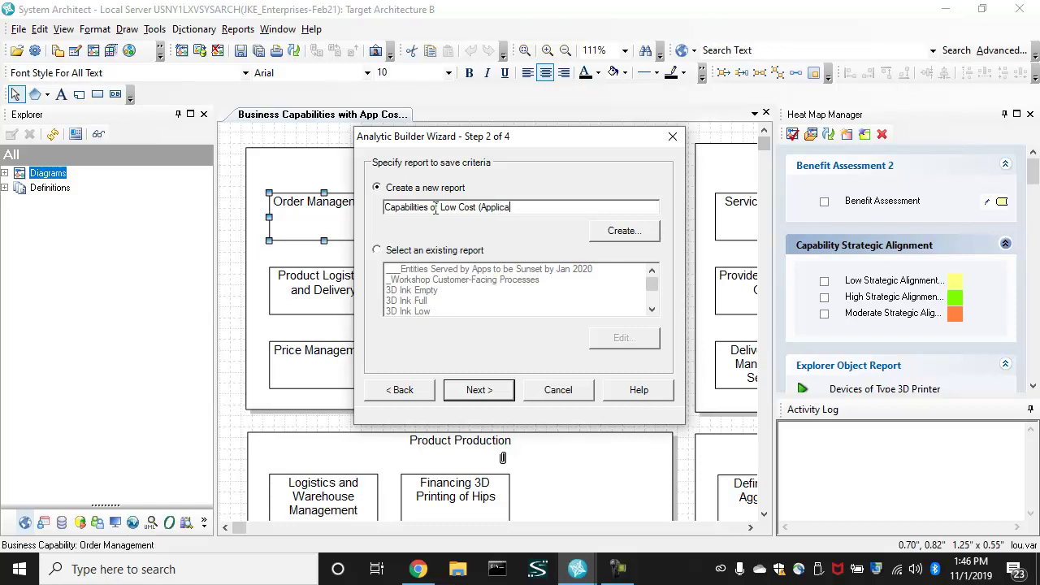
text(tion Cost)
click(642, 236)
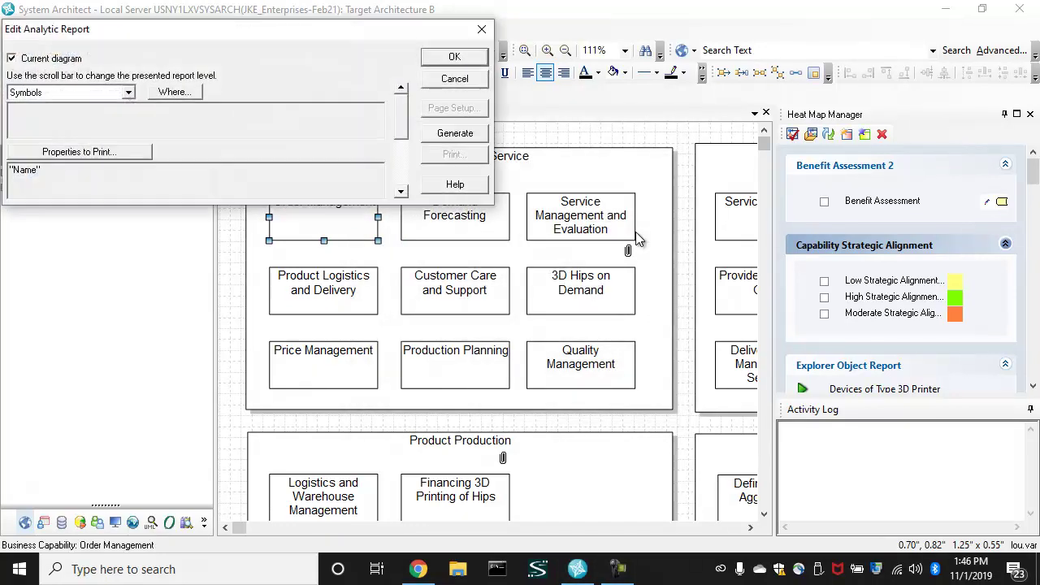
Step: Set the analytic report to select definitions of type Business Capability on the current diagram
drag(259, 31, 521, 137)
click(390, 198)
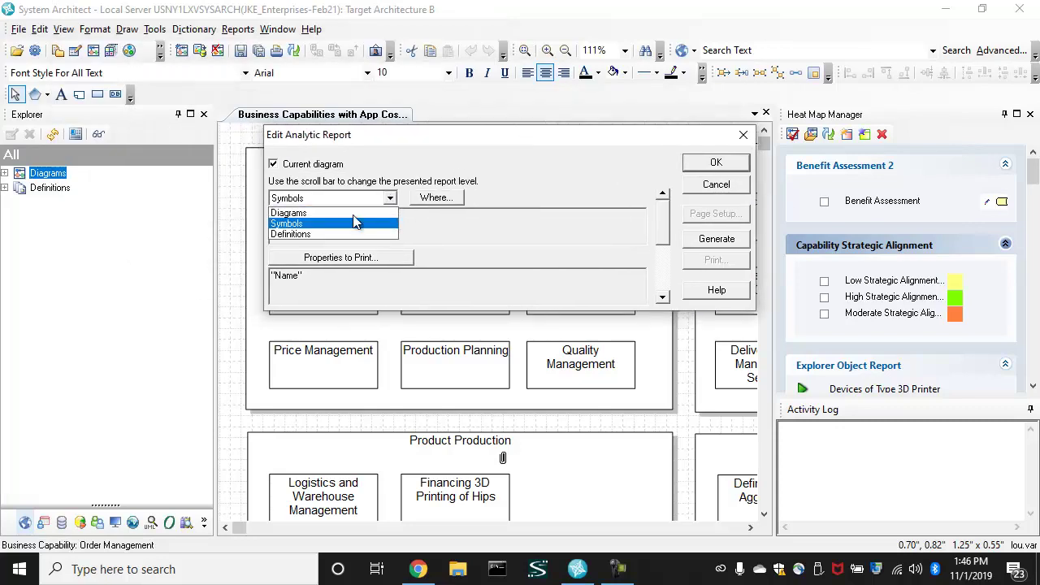
click(314, 234)
click(442, 196)
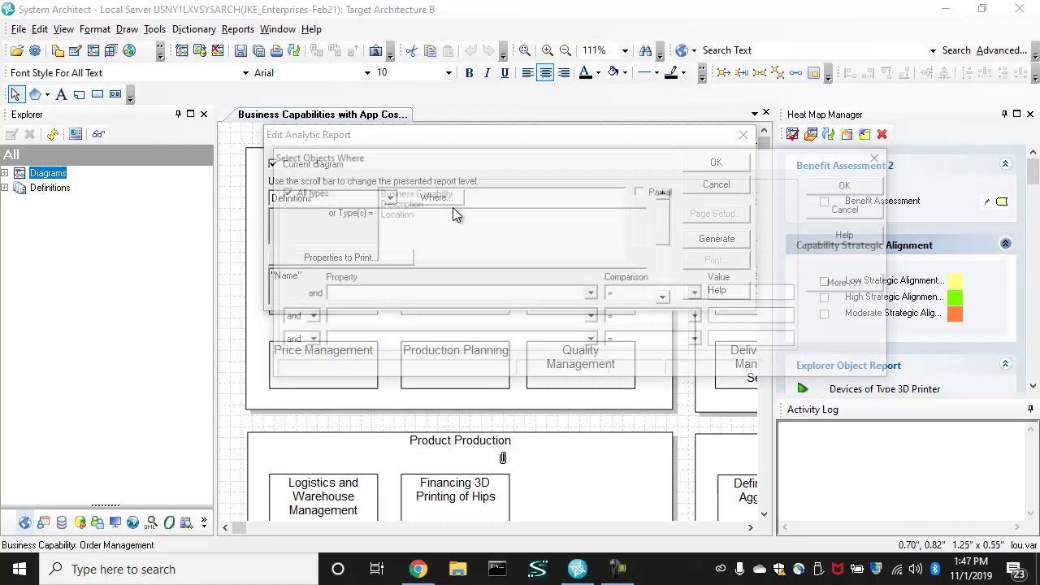
click(297, 192)
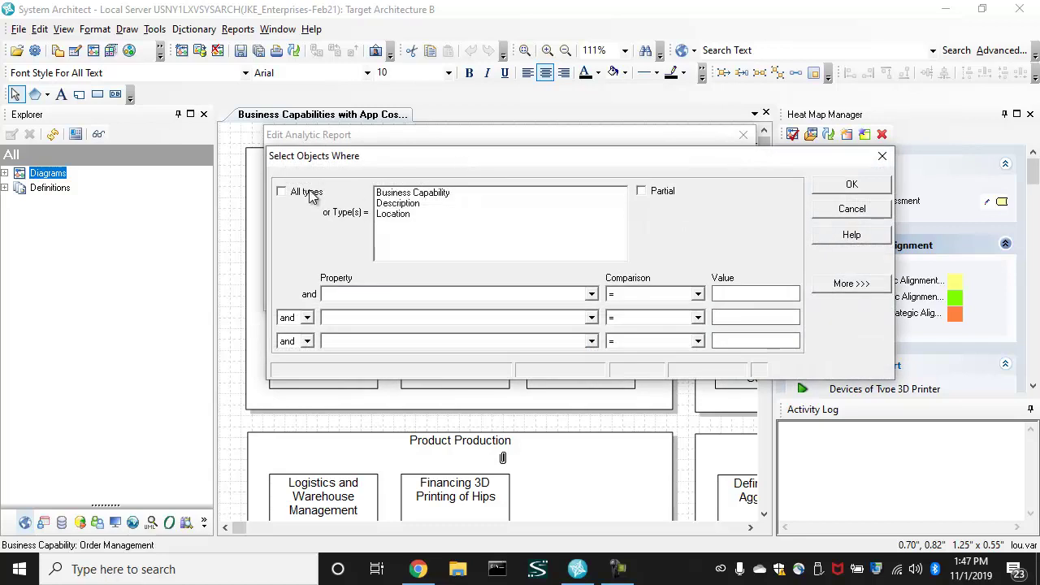
click(398, 192)
click(851, 185)
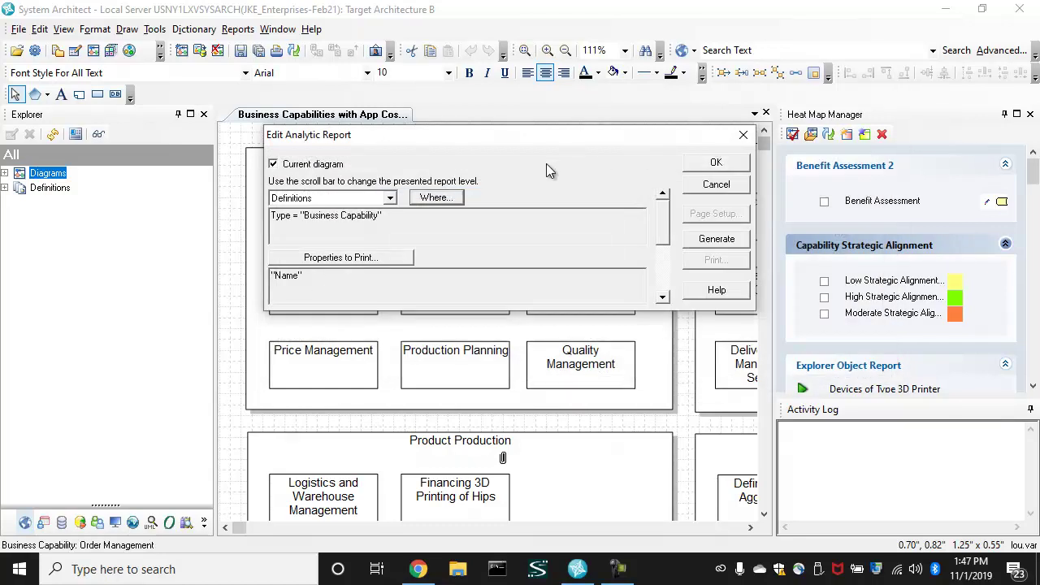
Step: Add a second report level using "is implemented by Definitions", restricted to type Business Service
click(662, 285)
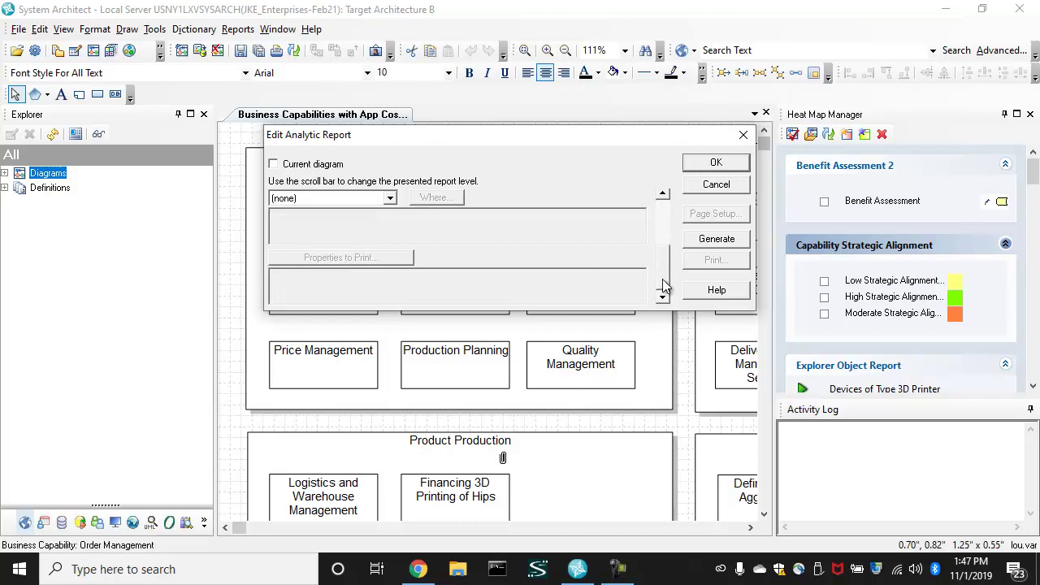
click(389, 198)
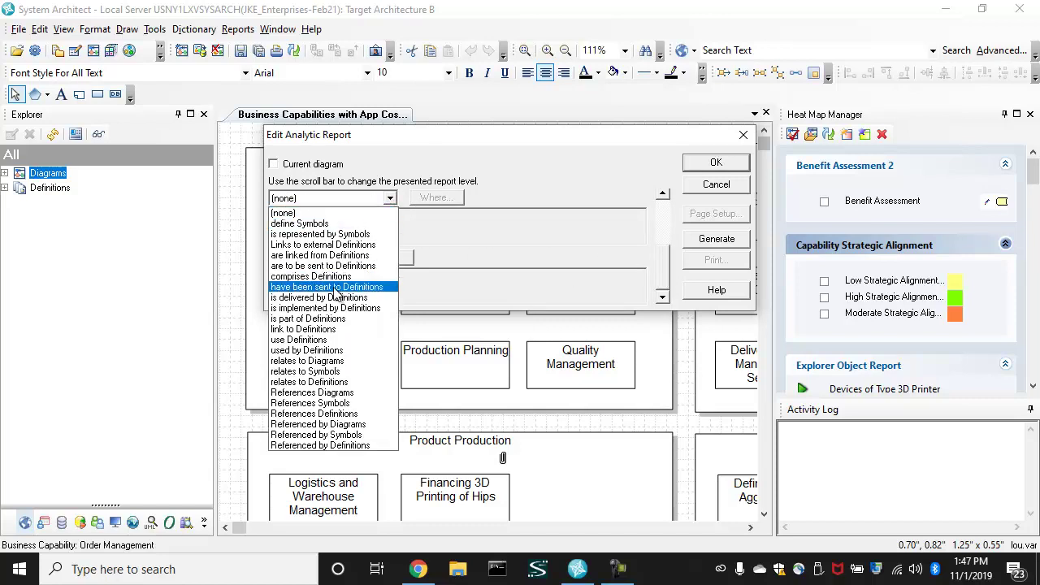
click(333, 307)
click(450, 199)
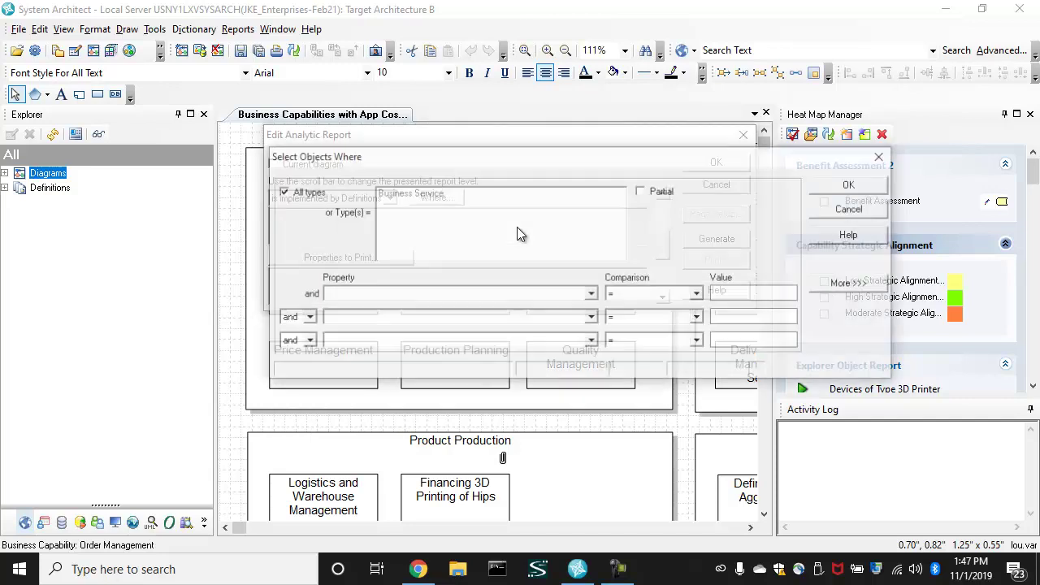
click(305, 195)
click(439, 193)
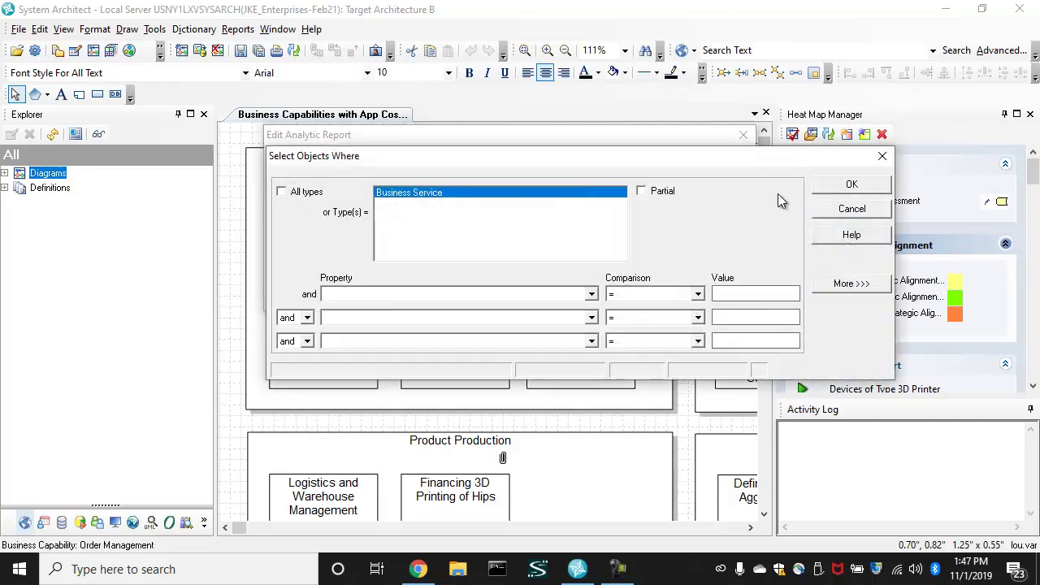
click(852, 185)
Step: Add a third report level using "is implemented by Definitions", restricted to type Application Component
click(666, 290)
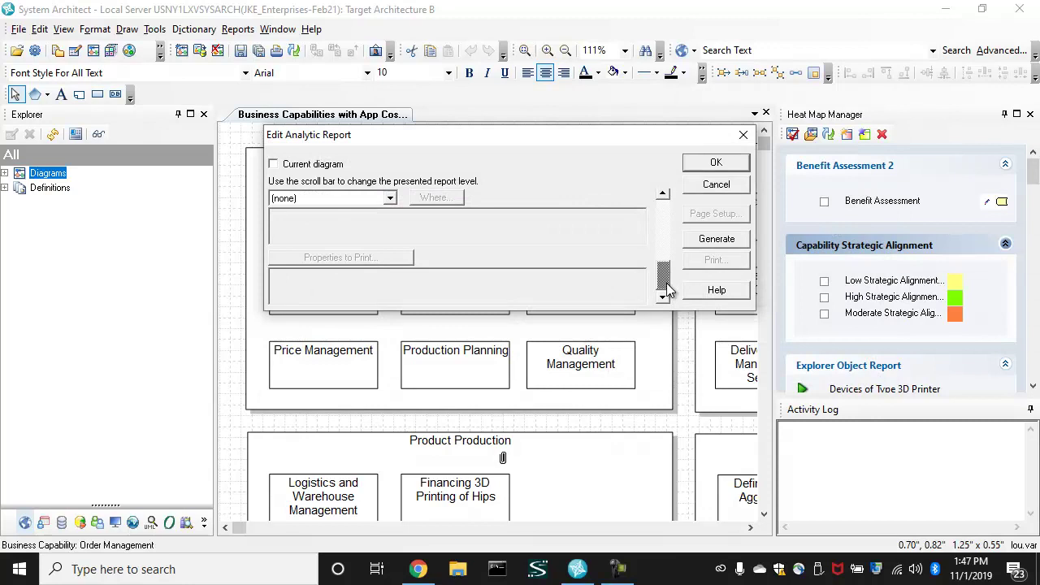
click(390, 198)
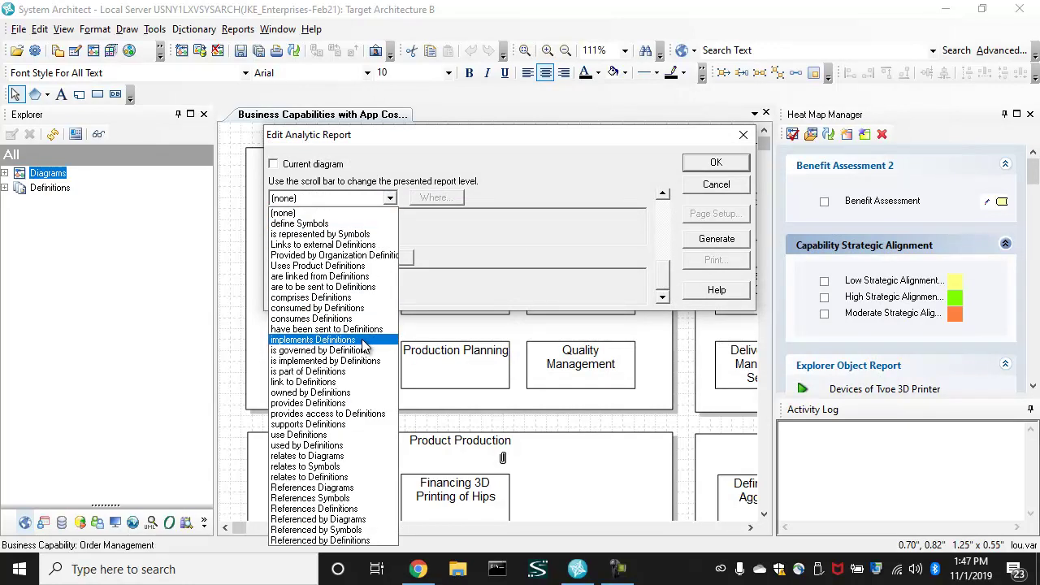
click(363, 359)
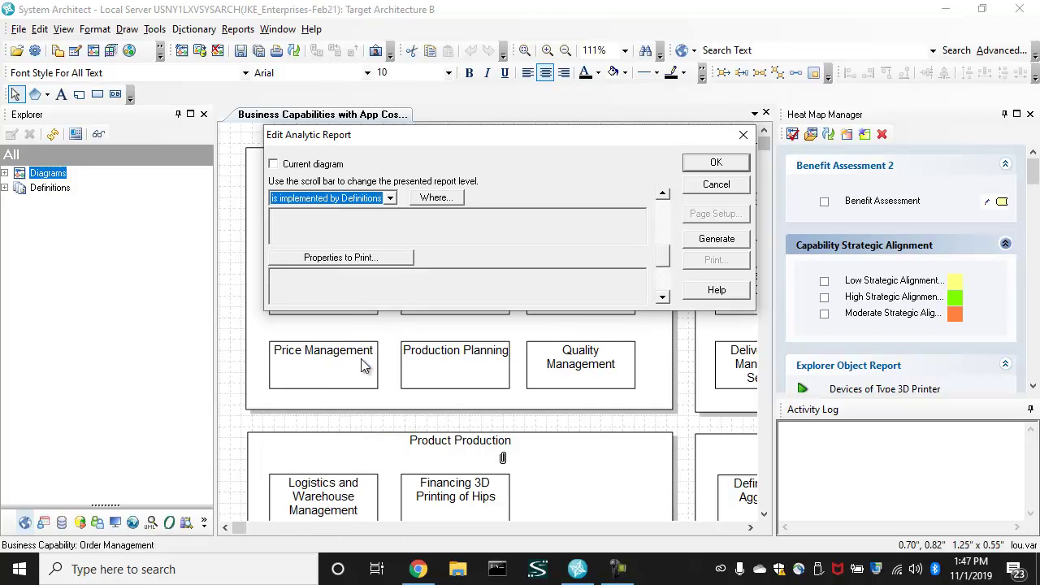
click(436, 199)
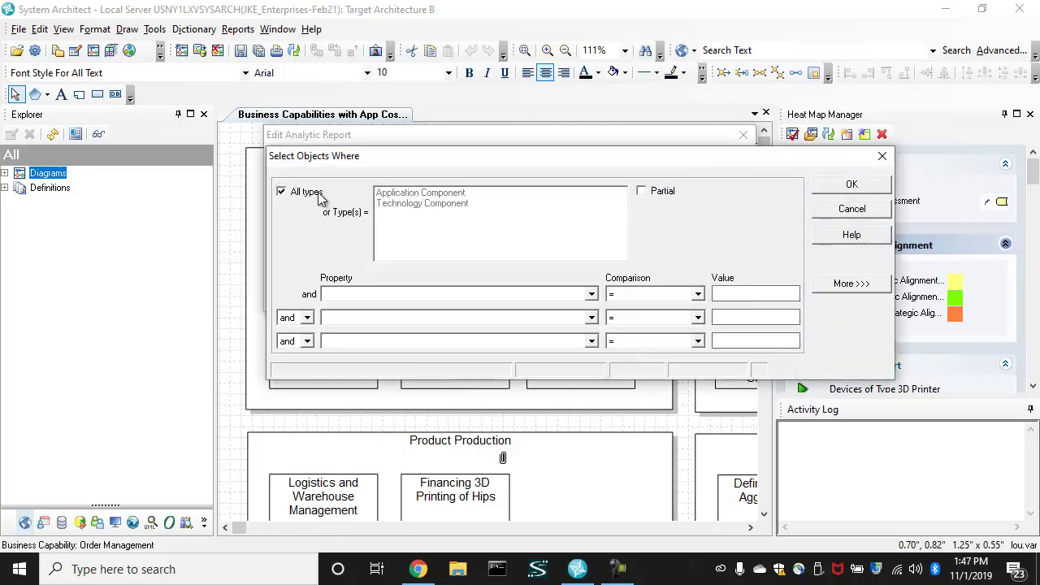
click(319, 195)
click(455, 195)
Step: Add the condition Is Physical = TRUE for the Application Component level
click(591, 294)
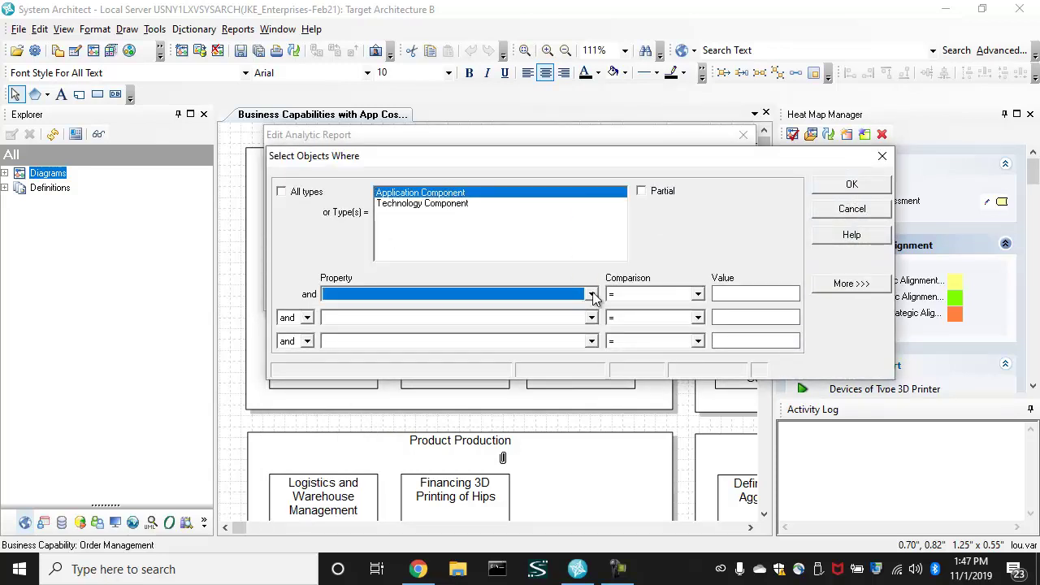
drag(700, 329, 698, 347)
scroll(606, 338, up, 1)
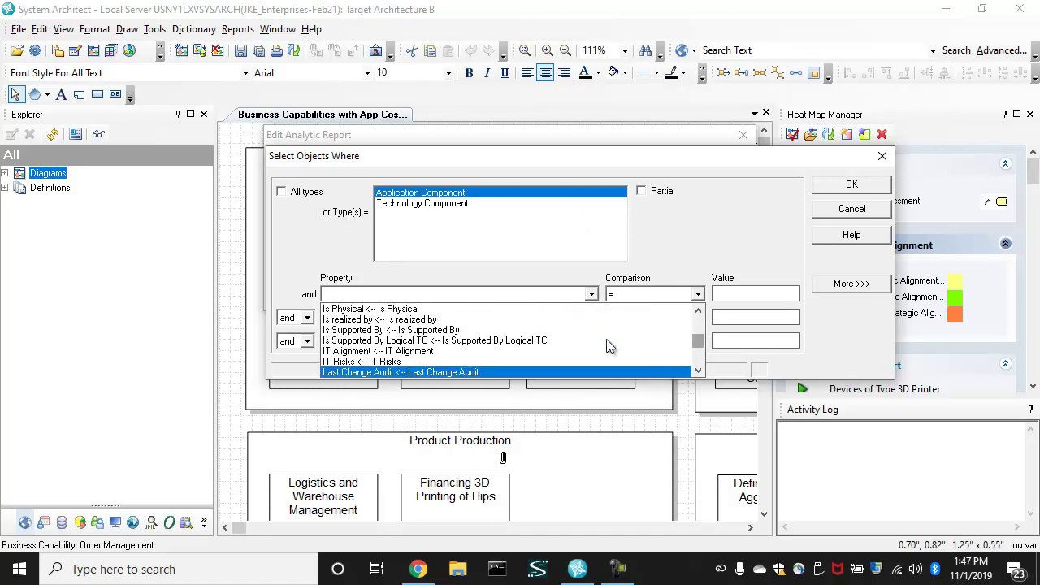
scroll(521, 325, up, 1)
scroll(521, 325, down, 2)
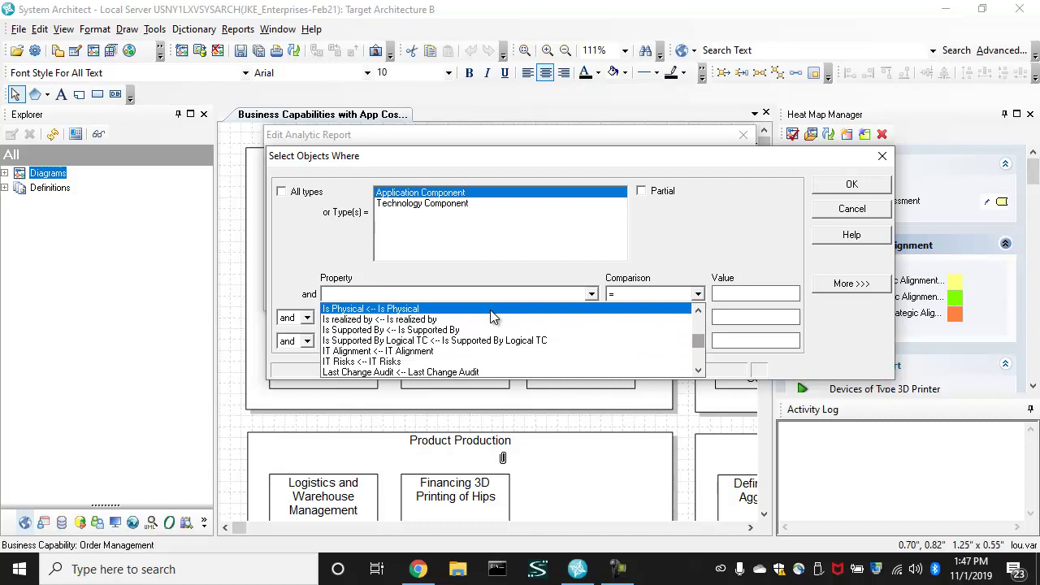
click(494, 308)
click(791, 295)
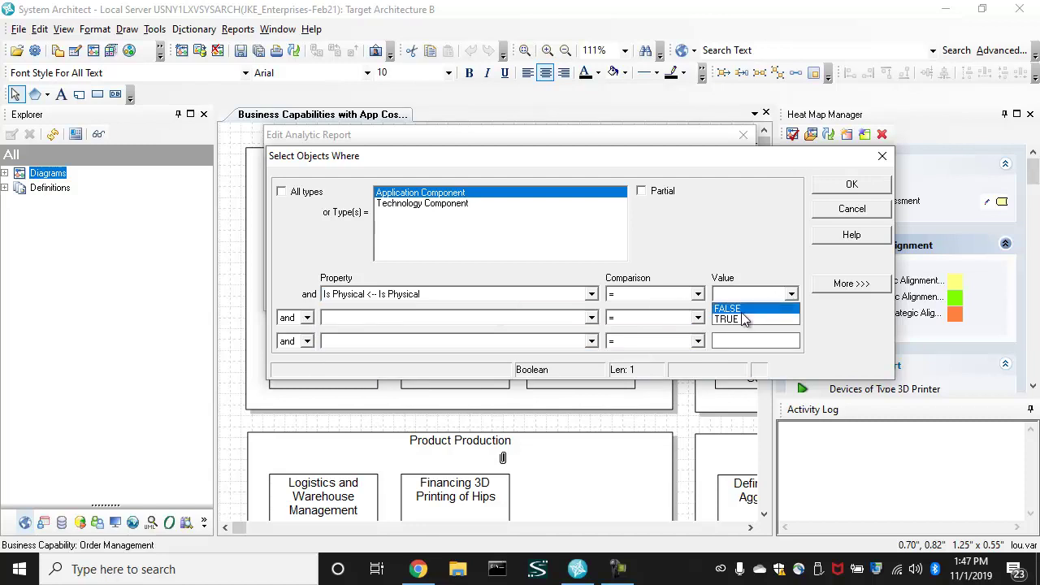
click(741, 318)
Step: Add a second condition, Total Cost < 10000, for the Application Component level and save the analytic report
click(591, 317)
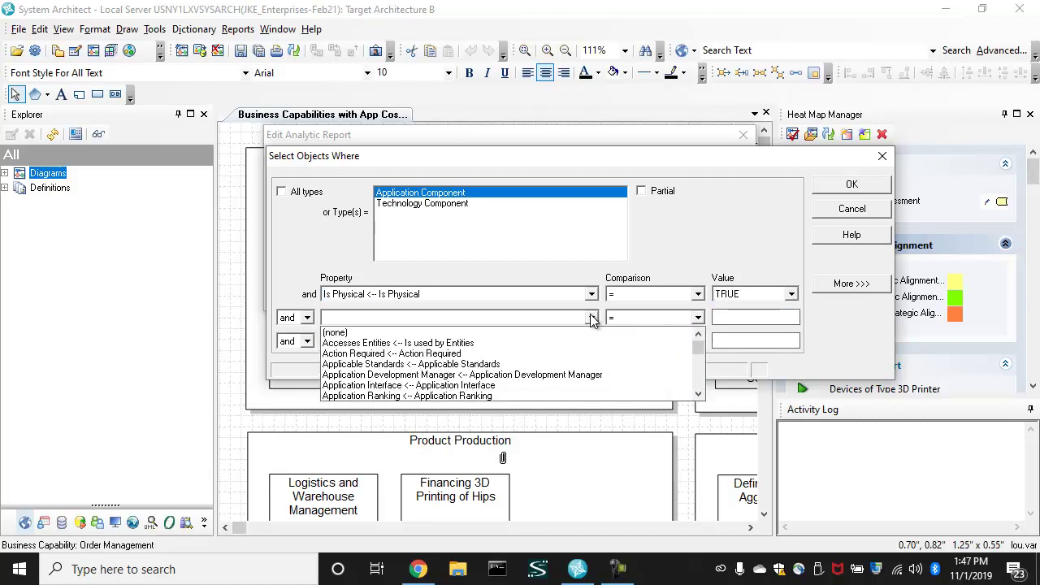
drag(698, 347, 701, 385)
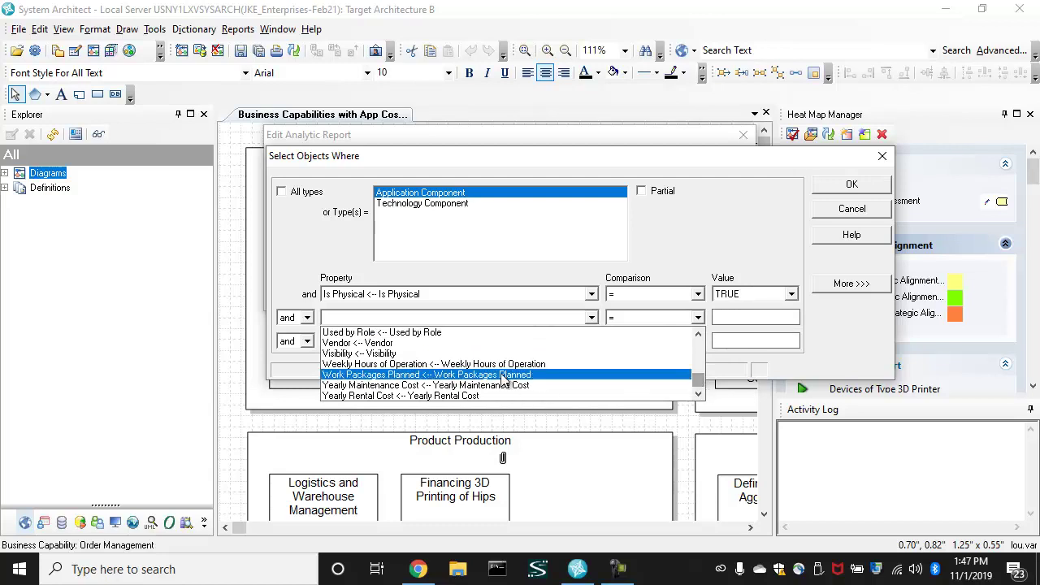
scroll(502, 377, up, 3)
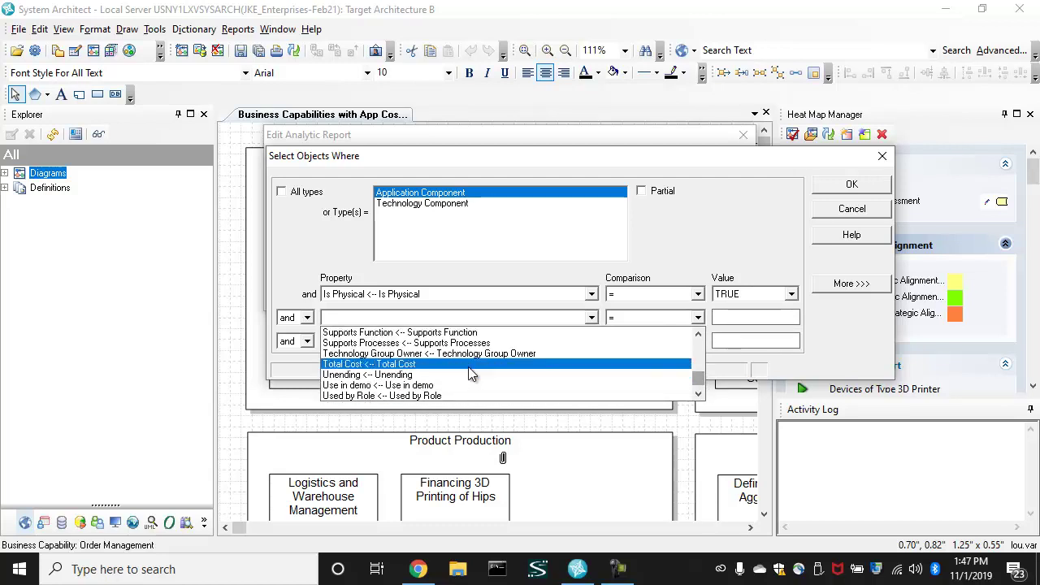
click(469, 366)
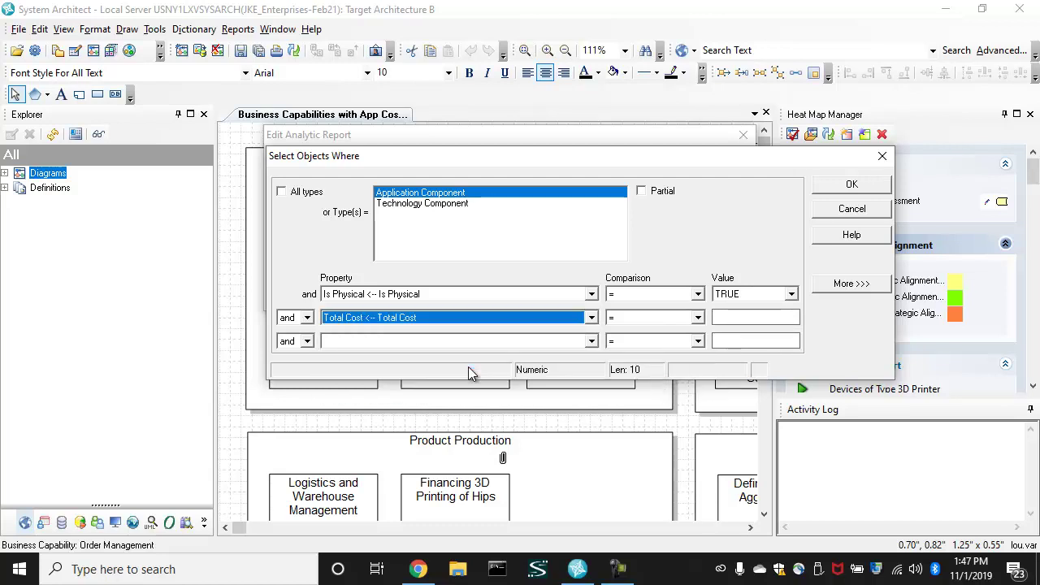
click(590, 320)
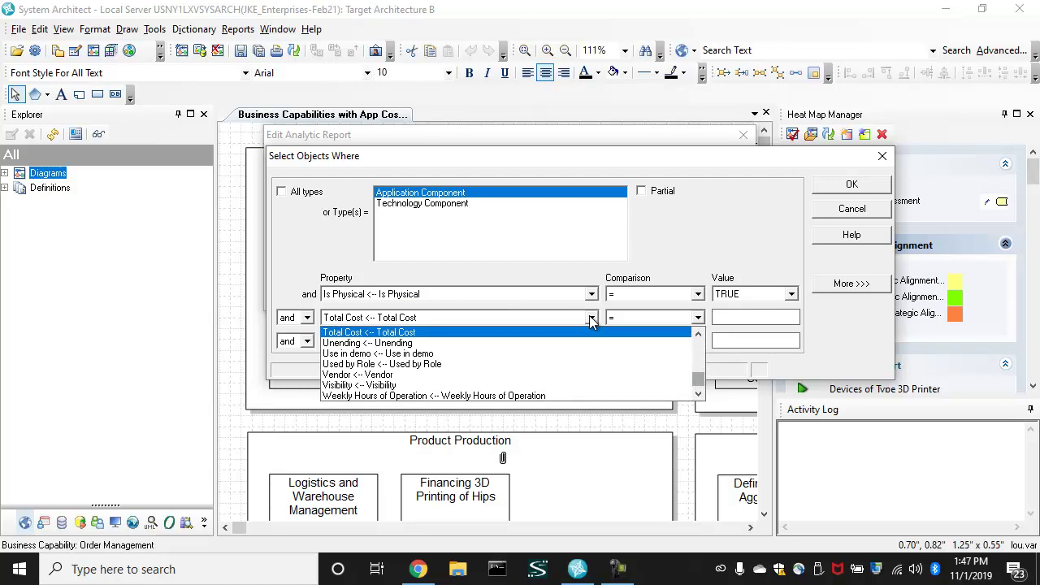
click(695, 240)
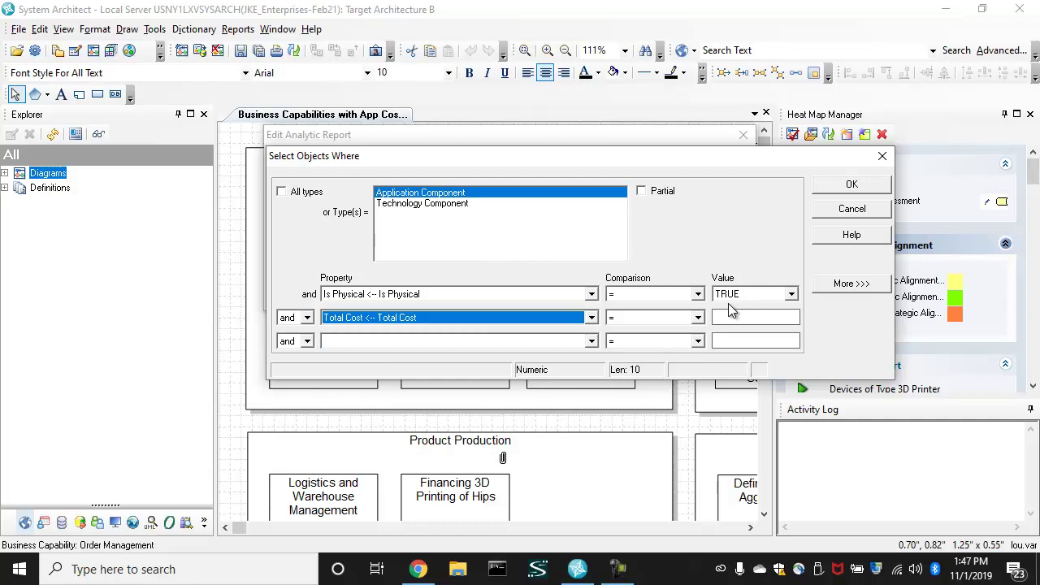
click(698, 318)
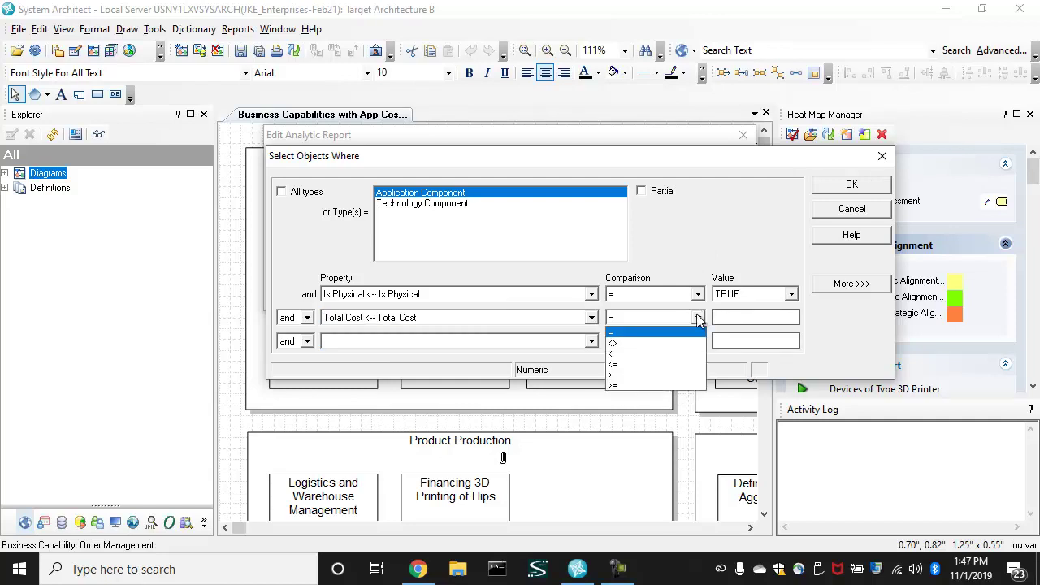
click(638, 352)
click(738, 317)
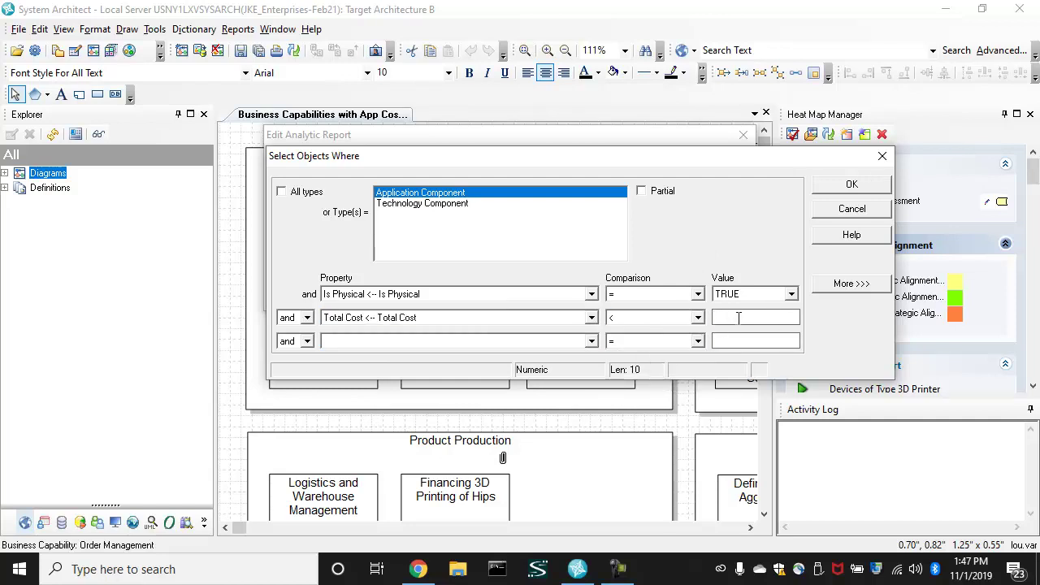
text(10000)
click(844, 186)
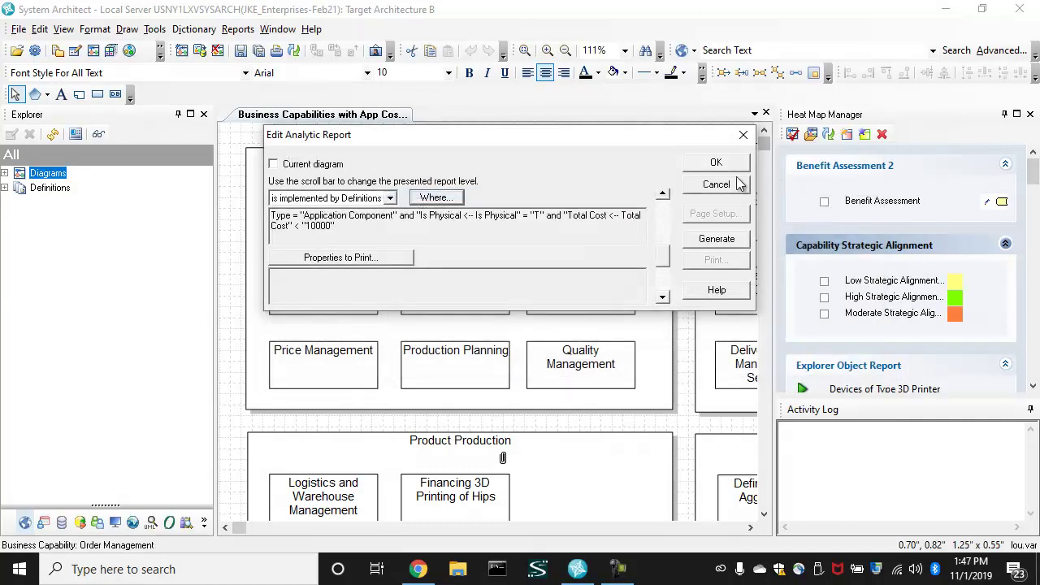
click(715, 163)
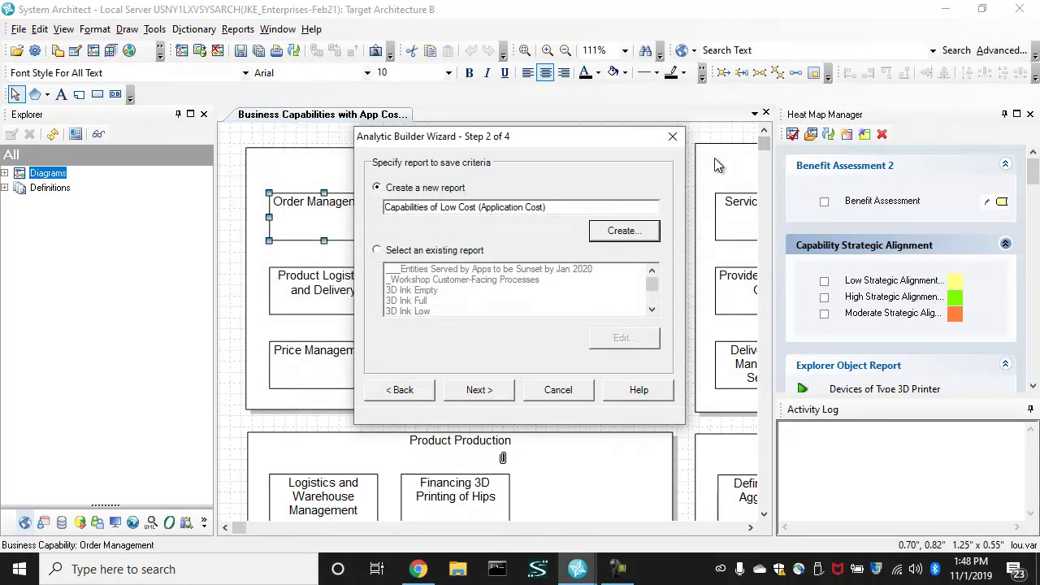
Step: Proceed to the symbol depiction settings, enable the fill color and set it to white
click(479, 391)
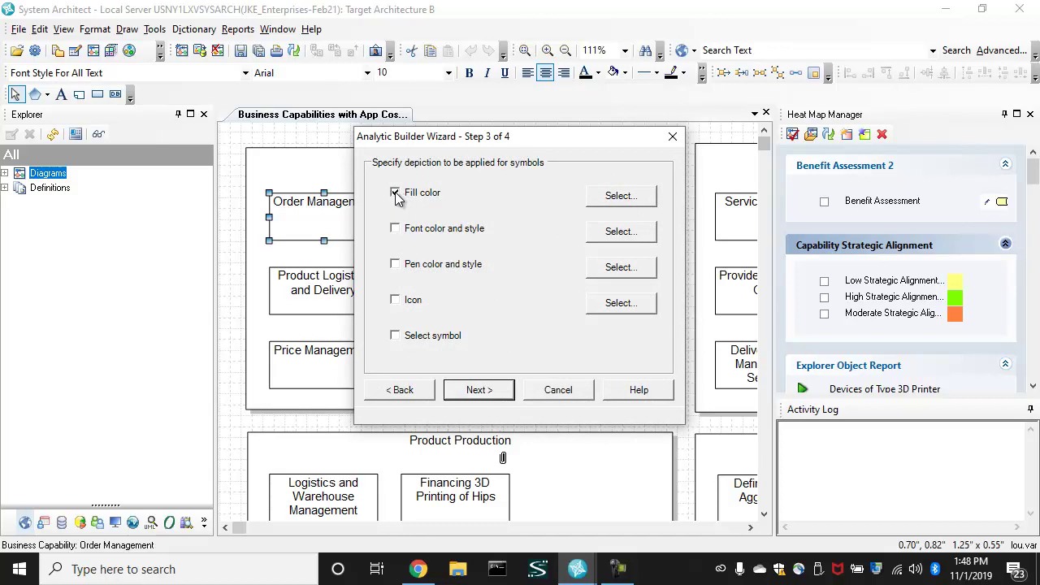
click(630, 196)
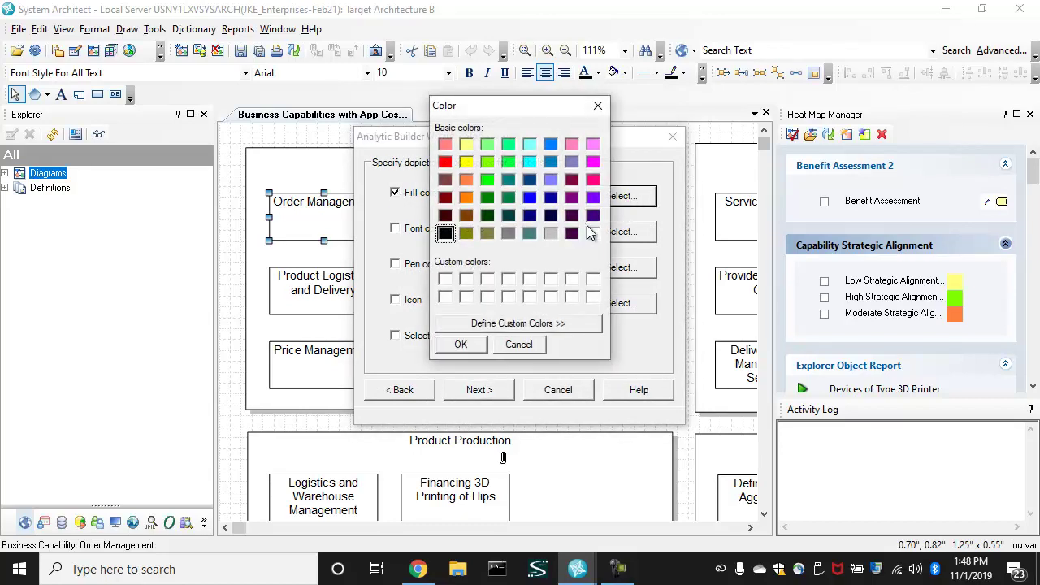
click(593, 234)
click(475, 346)
Step: Enable the pen depiction and give it a dotted line style in light pink-violet
click(411, 269)
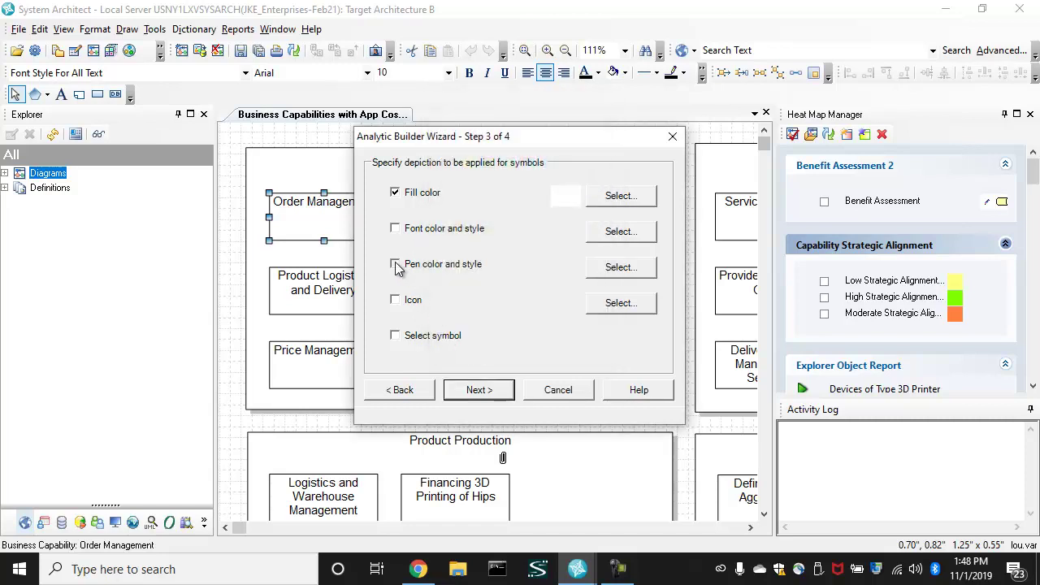
click(628, 266)
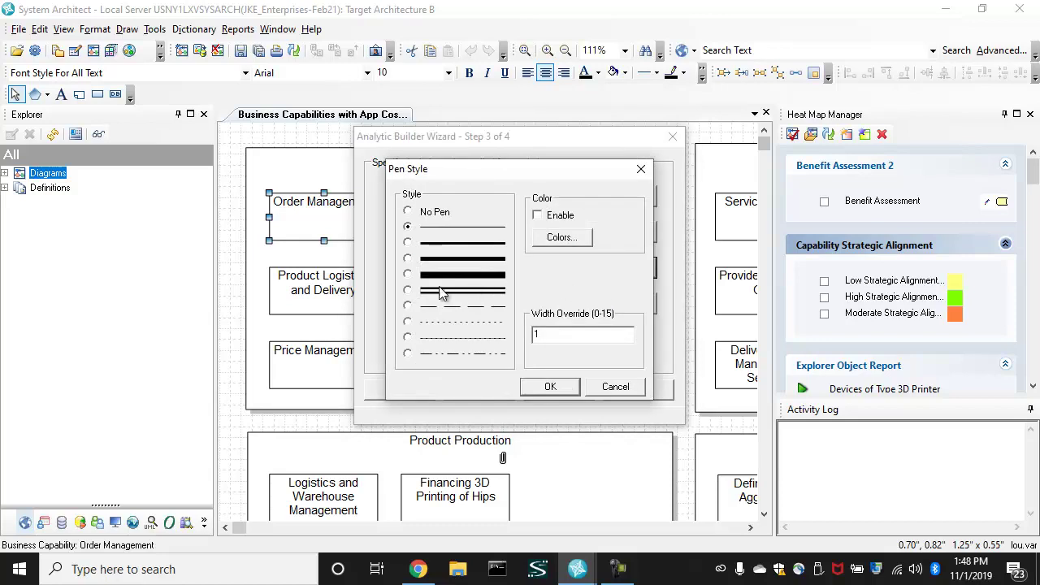
click(409, 322)
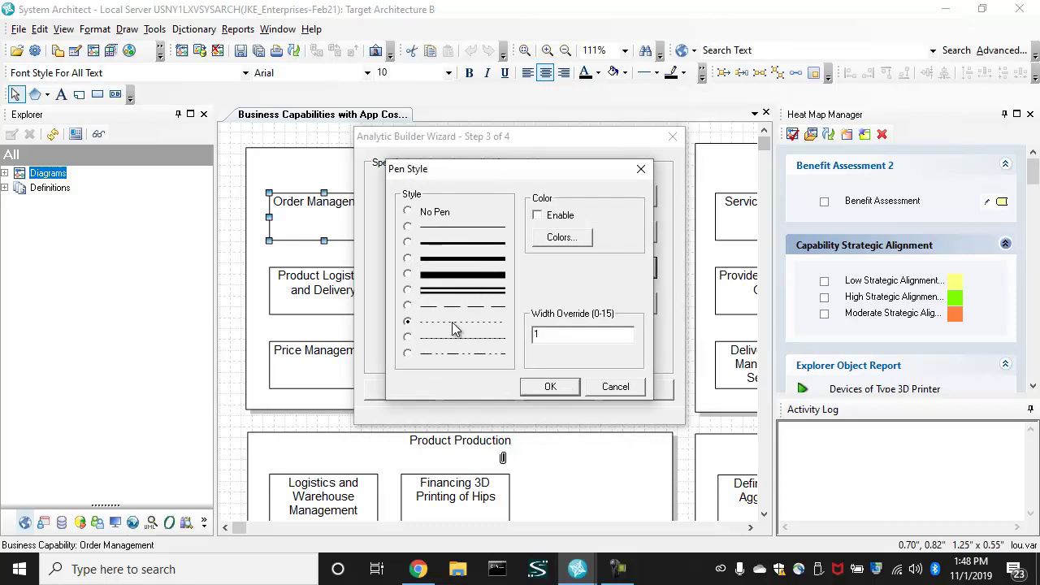
click(573, 242)
click(553, 228)
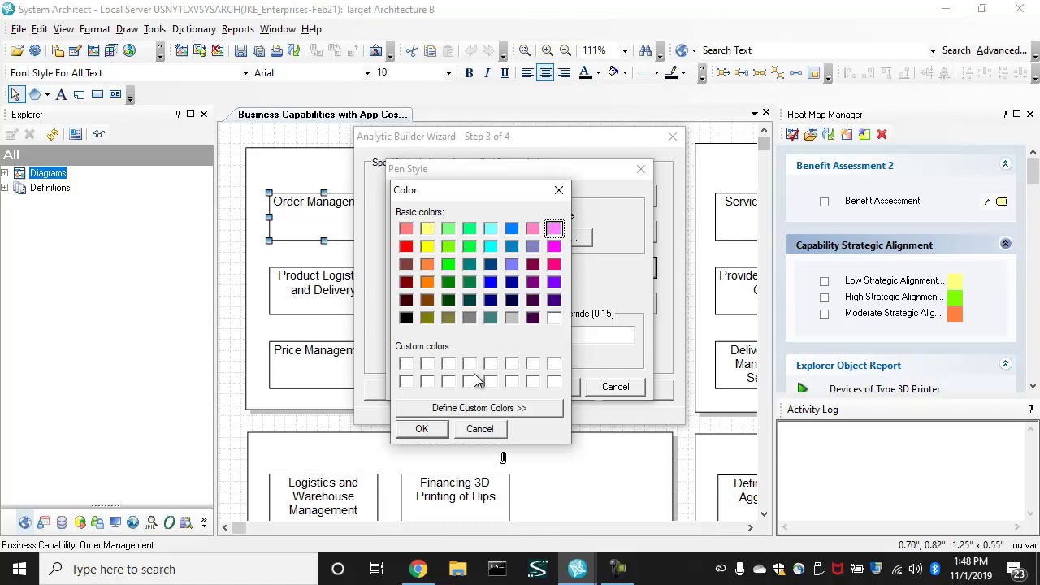
click(421, 428)
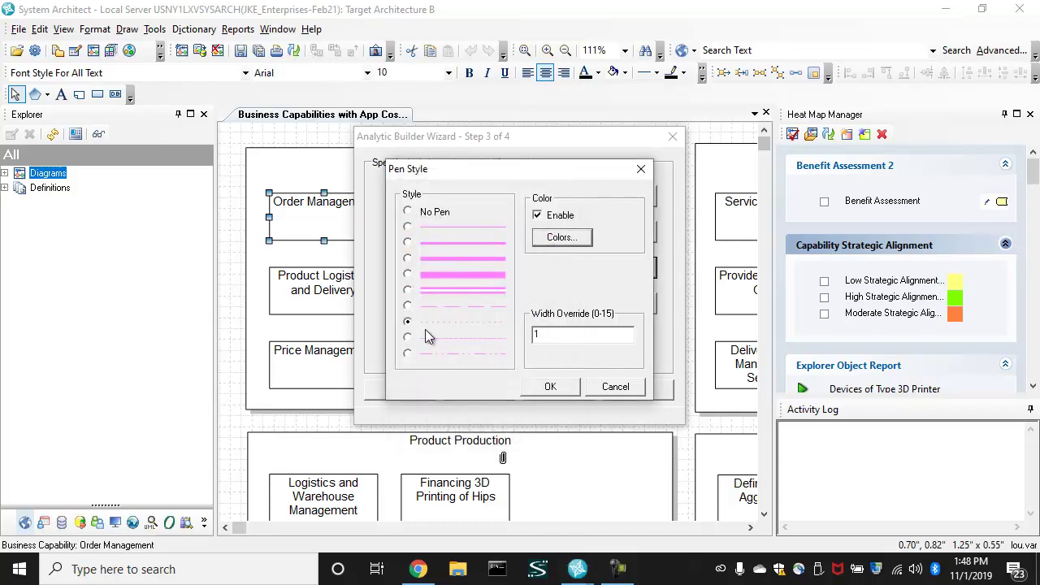
drag(541, 334, 526, 340)
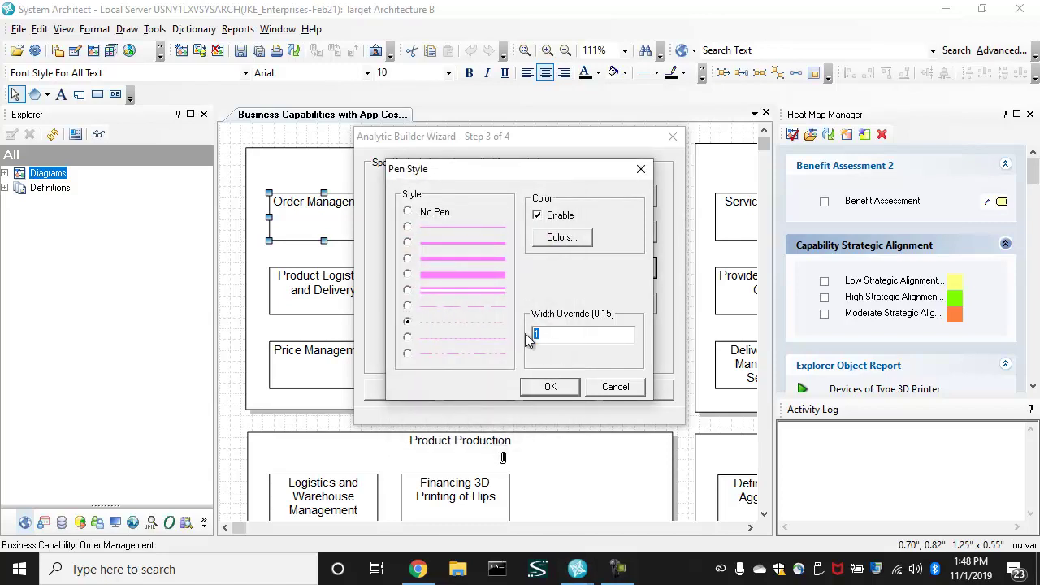
click(557, 387)
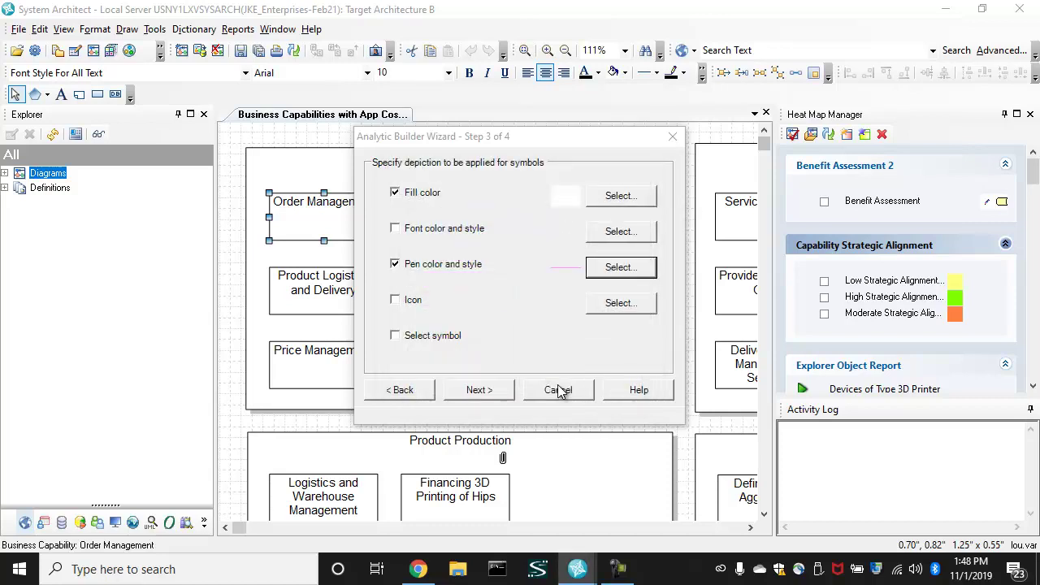
Step: Enable the icon depiction and choose IMAGES\GAUGERED.WMF as the icon file
click(395, 301)
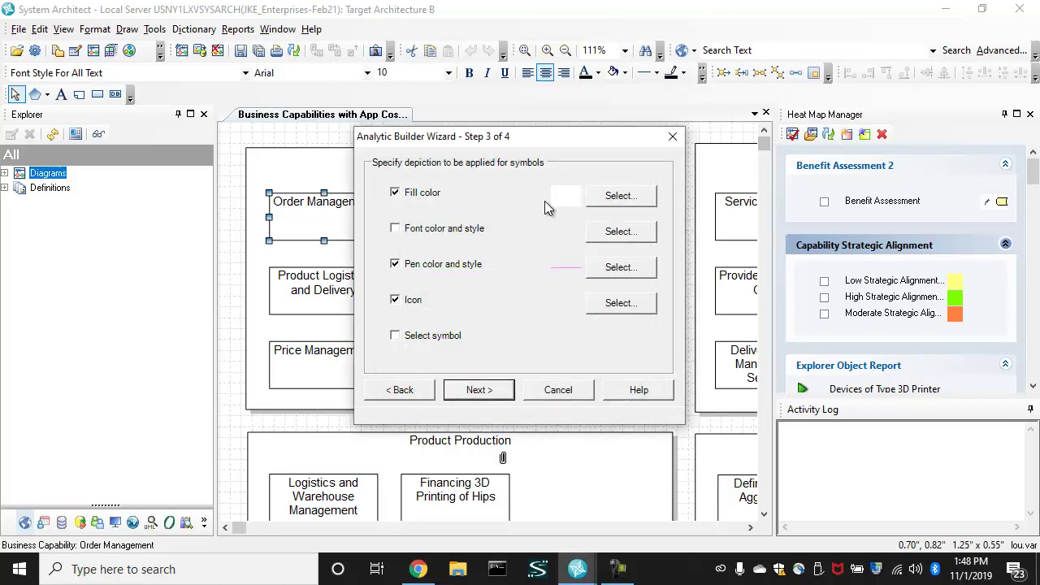
click(619, 306)
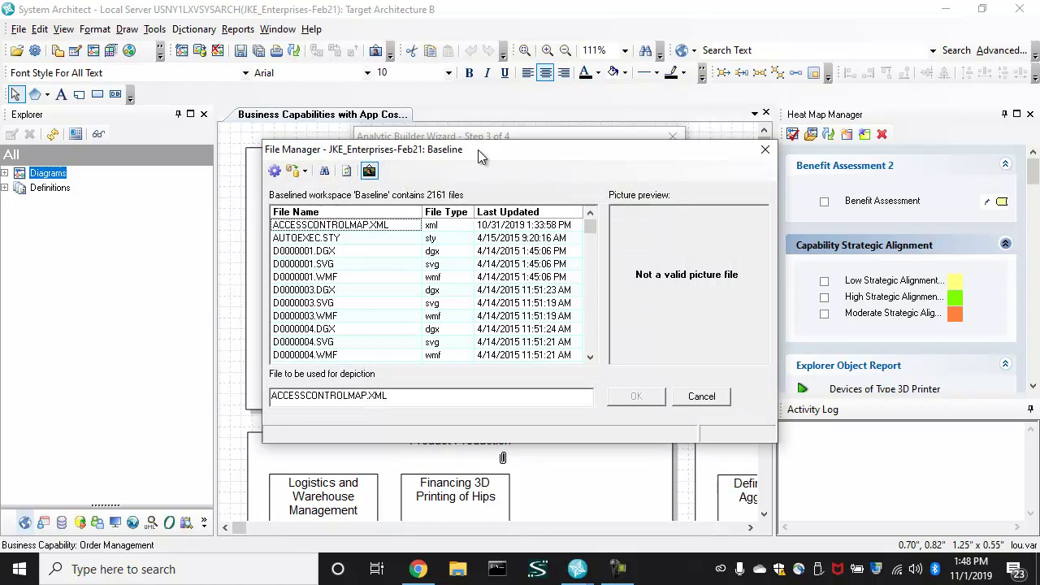
drag(593, 227, 497, 301)
scroll(494, 302, up, 5)
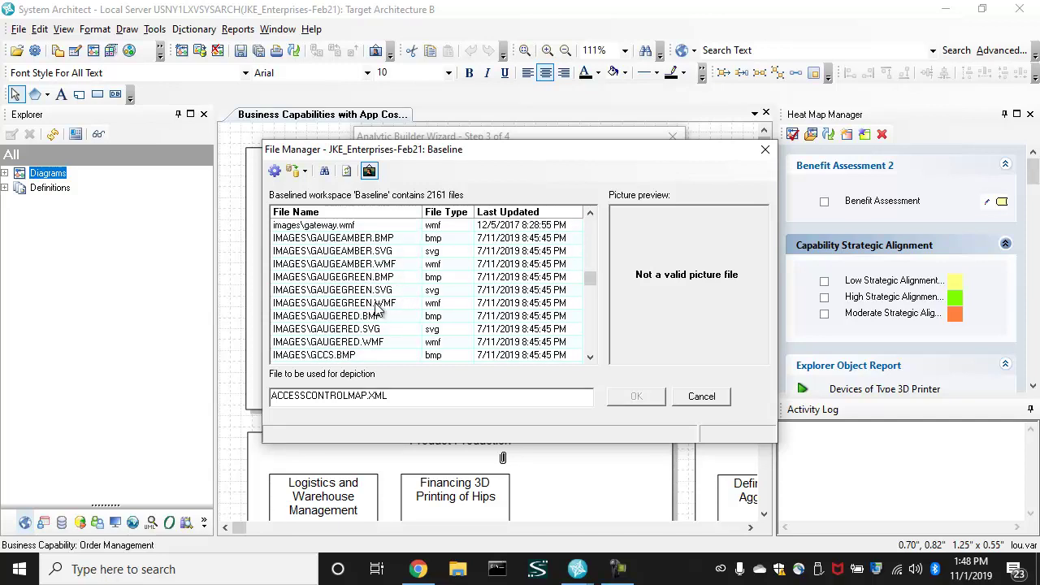
click(364, 239)
click(356, 343)
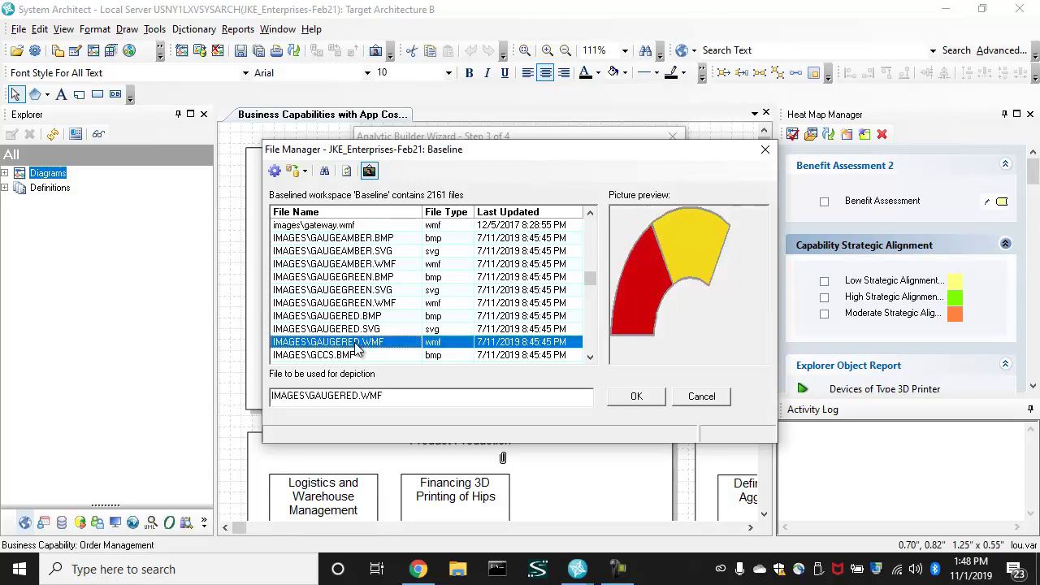
click(637, 396)
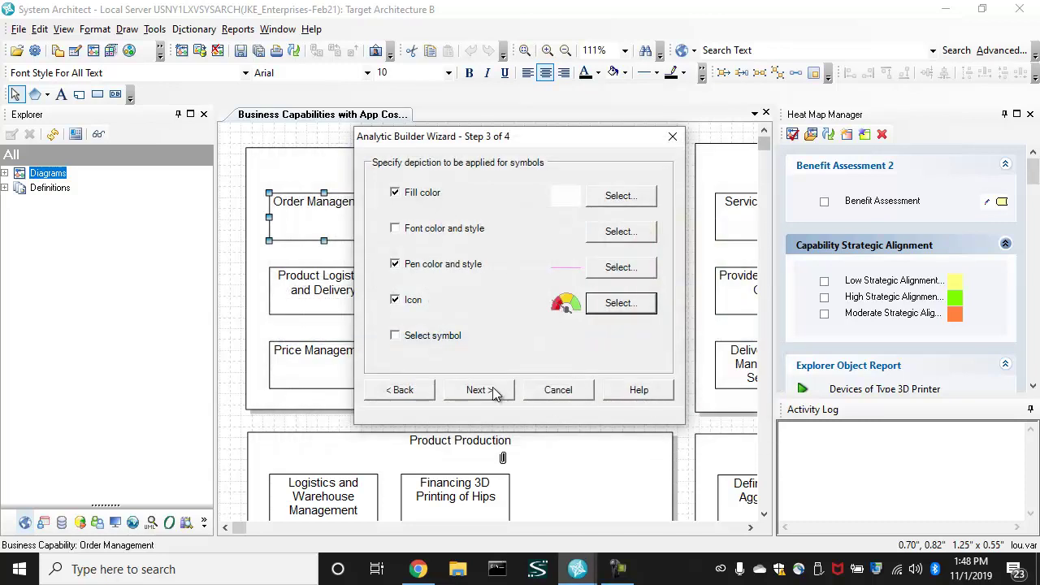
Step: Add the analytic to a new analytic collection named Capability Cost and finish the wizard
click(491, 390)
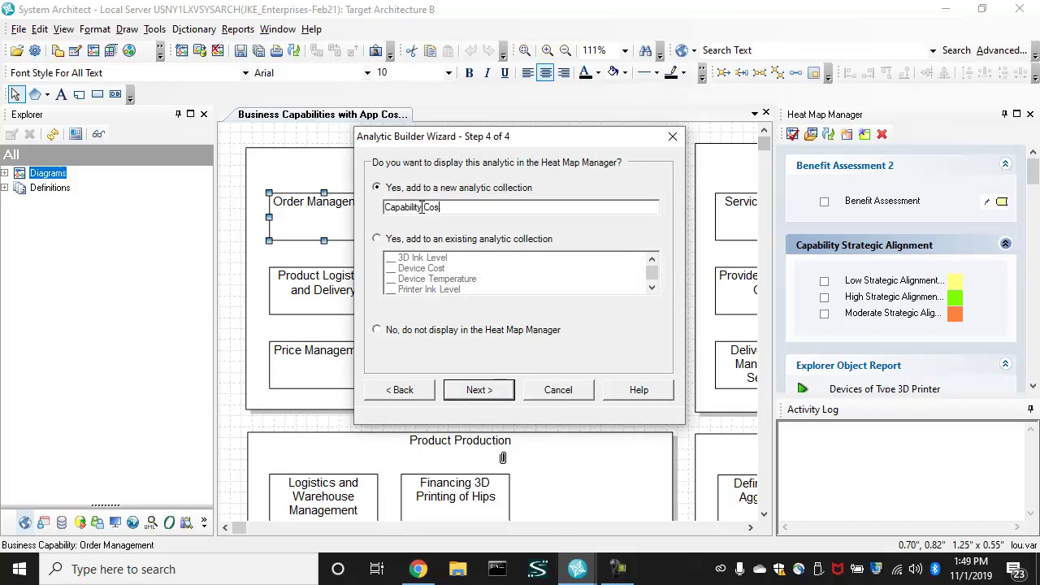
click(478, 390)
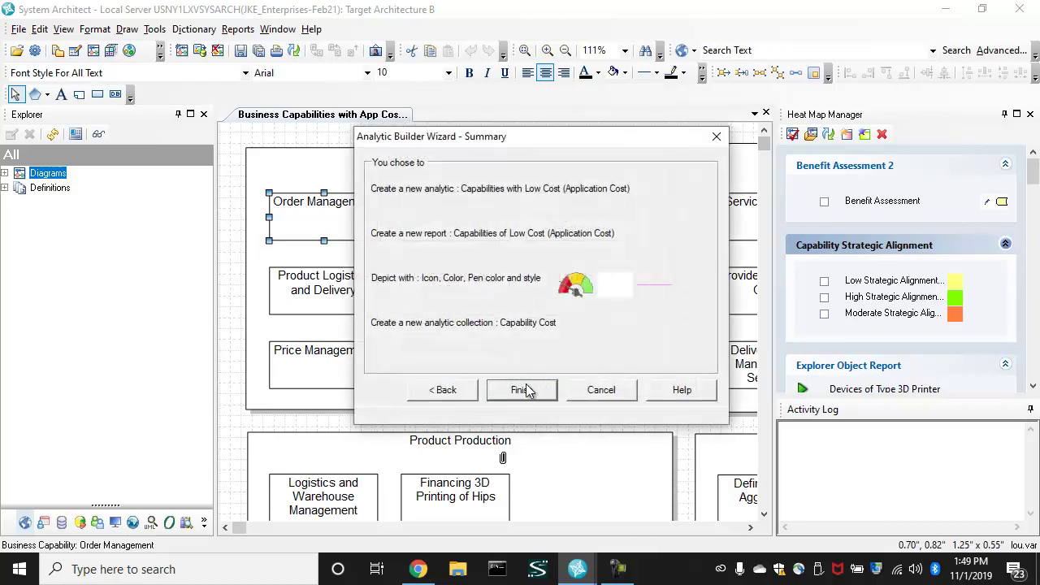
click(531, 388)
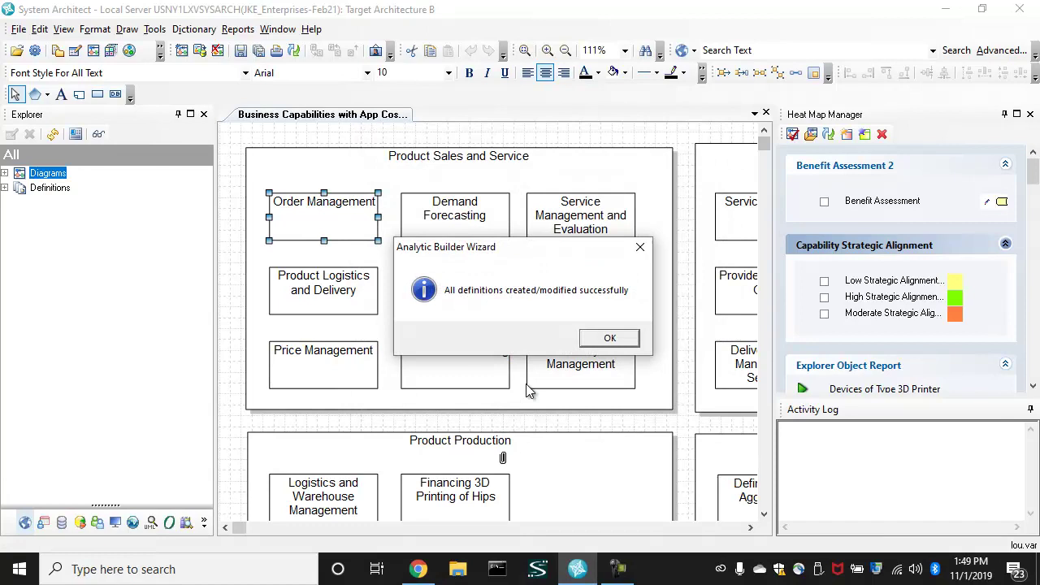
click(608, 339)
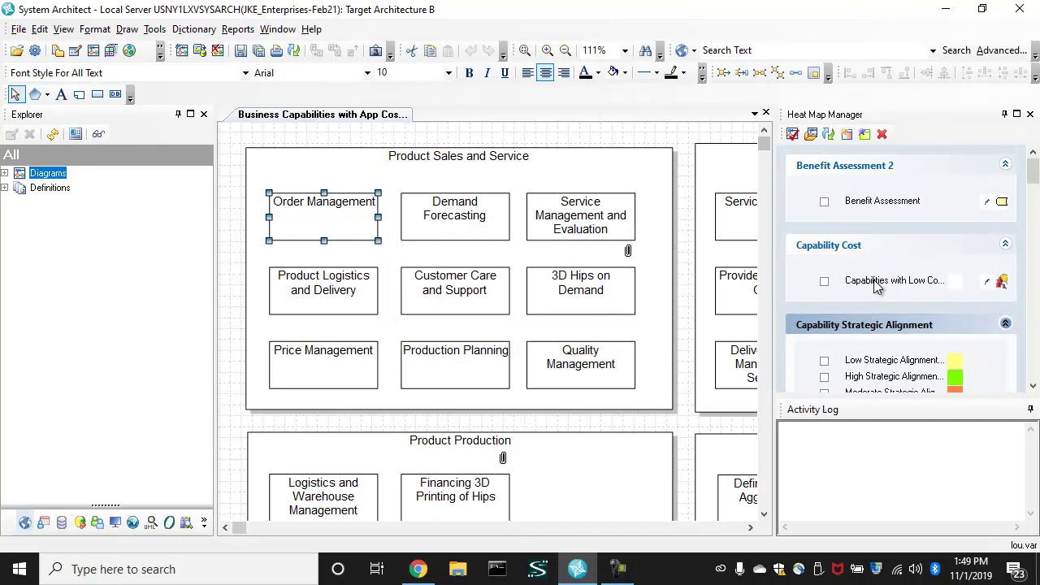
Step: Select the low-cost analytic in the Capability Cost collection and apply it to the diagram
click(824, 281)
click(792, 134)
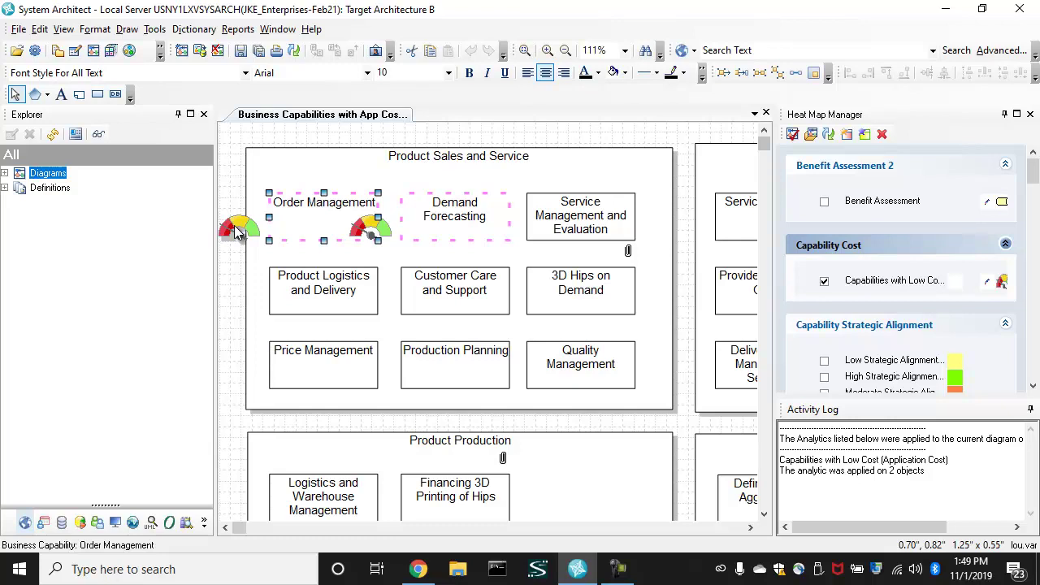
Step: Open the Capabilities with Low Cost (Application Cost) analytic definition, review its report assignment and show its icon depiction settings
double_click(61, 190)
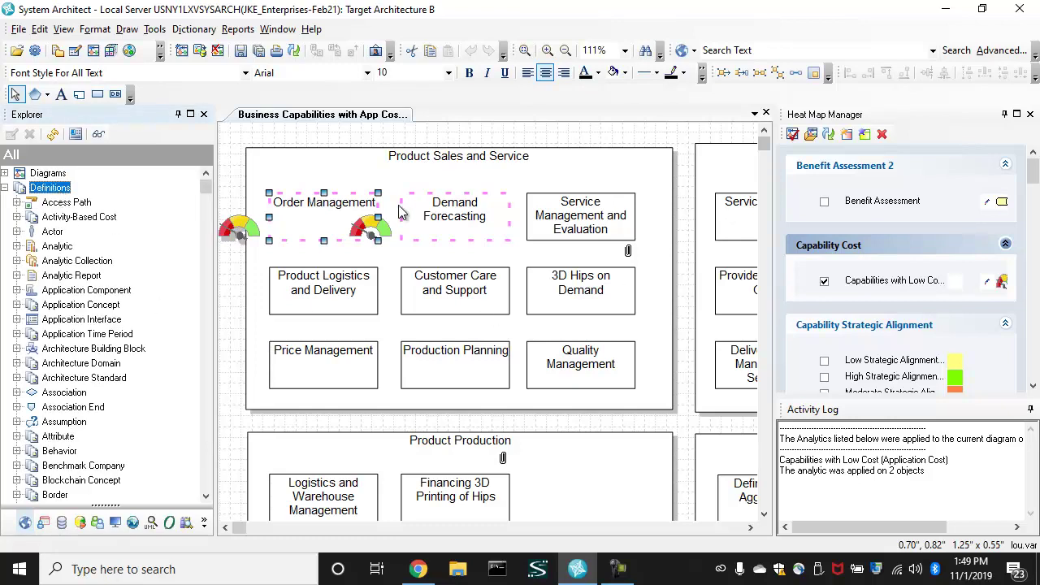
click(76, 276)
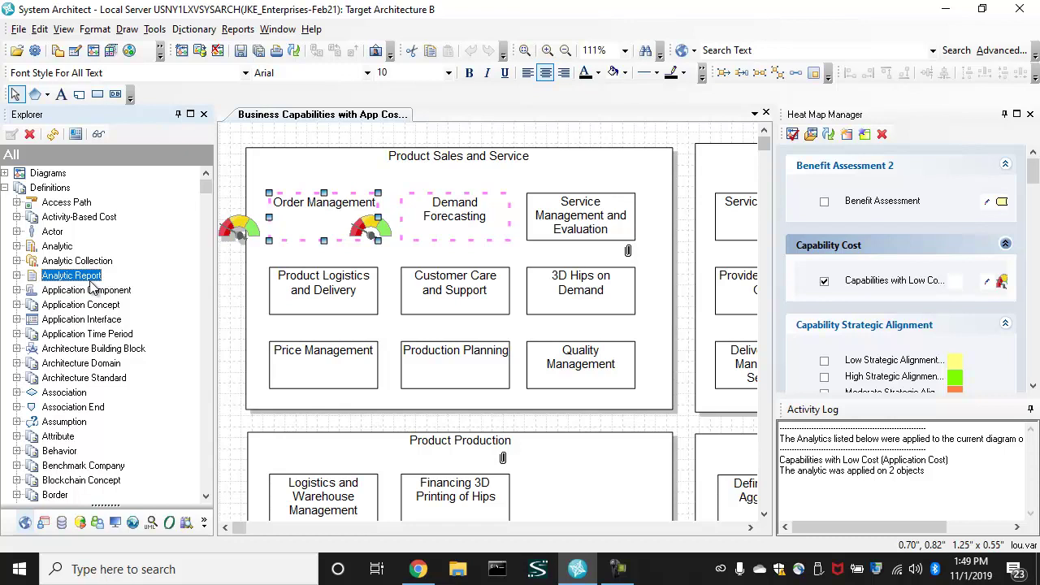
double_click(57, 247)
click(109, 394)
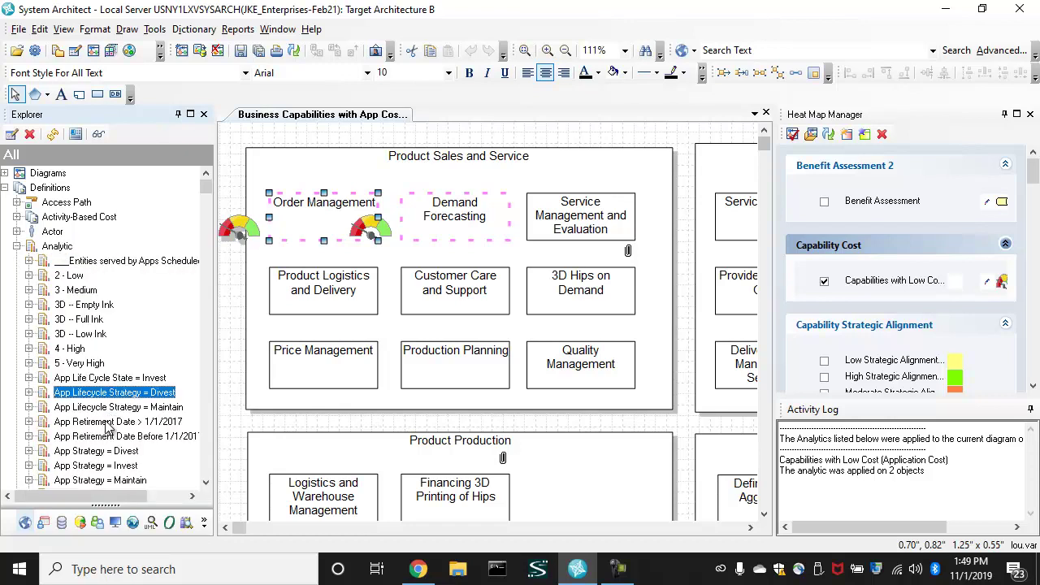
scroll(110, 428, down, 6)
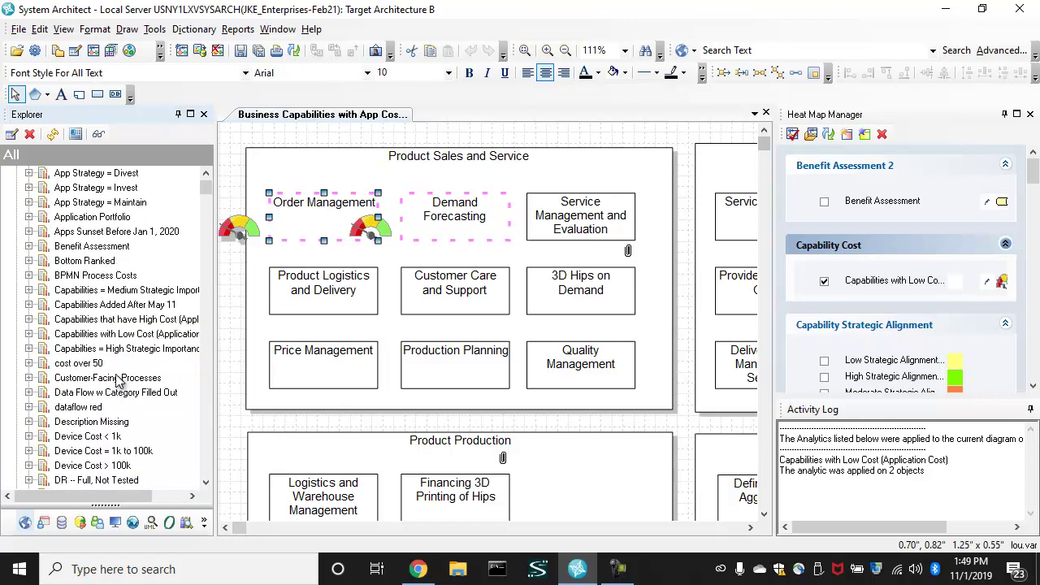
double_click(106, 333)
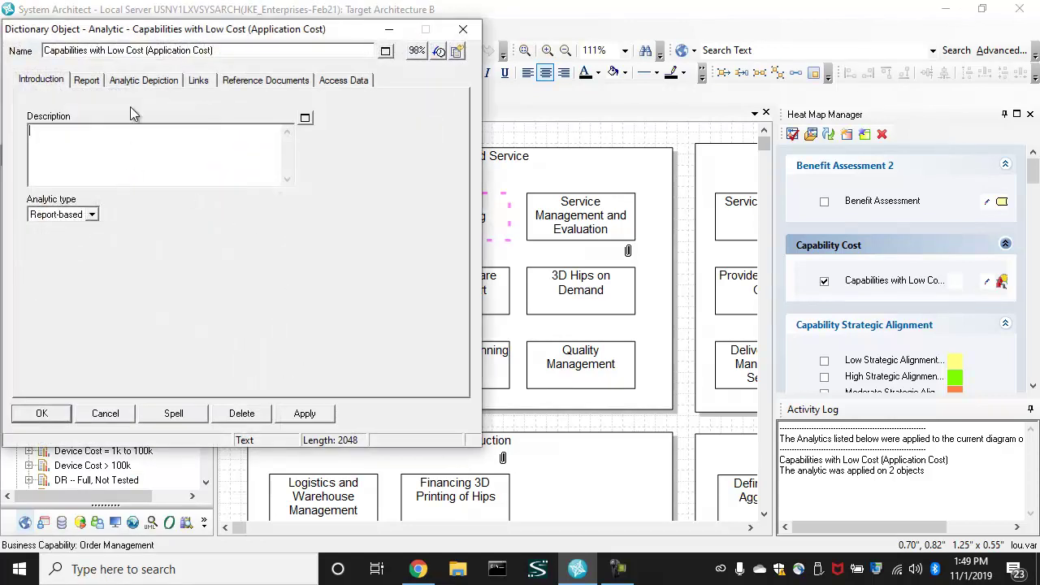
click(92, 80)
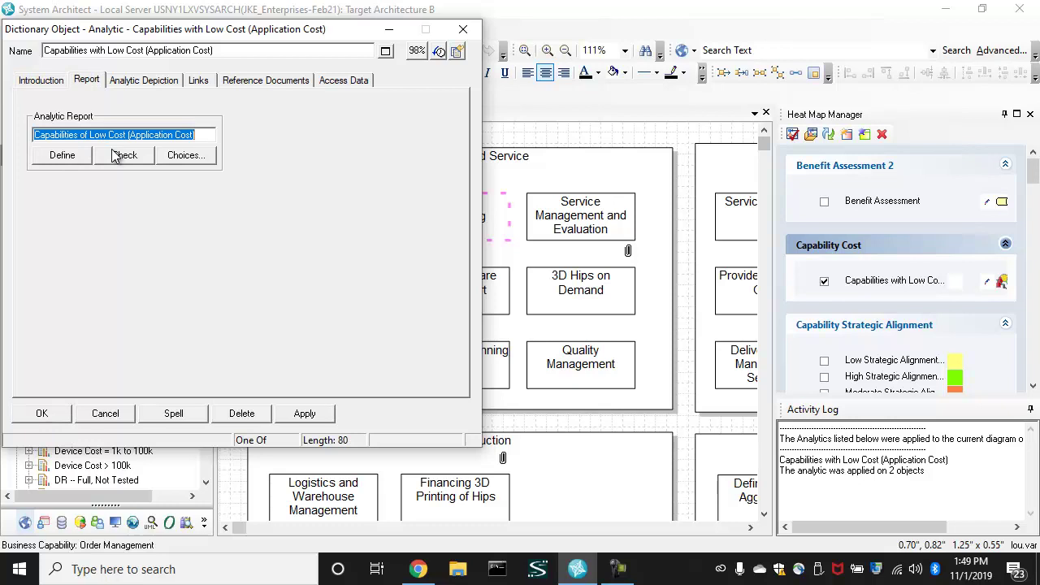
click(153, 84)
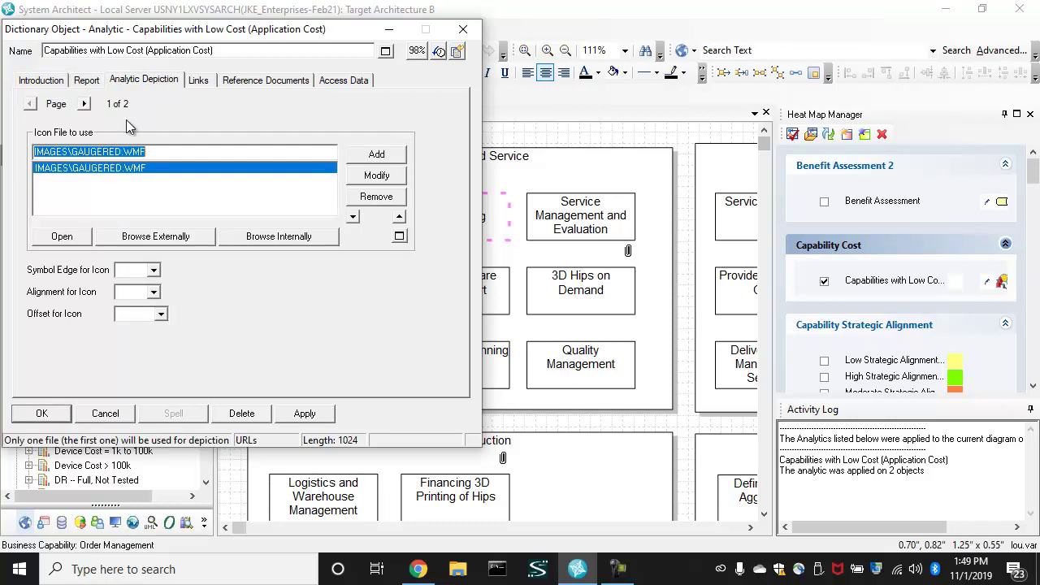
Step: Set the icon's symbol edge to Top, alignment to Right and offset to Outside, save the definition and reapply the analytic to the diagram
click(153, 270)
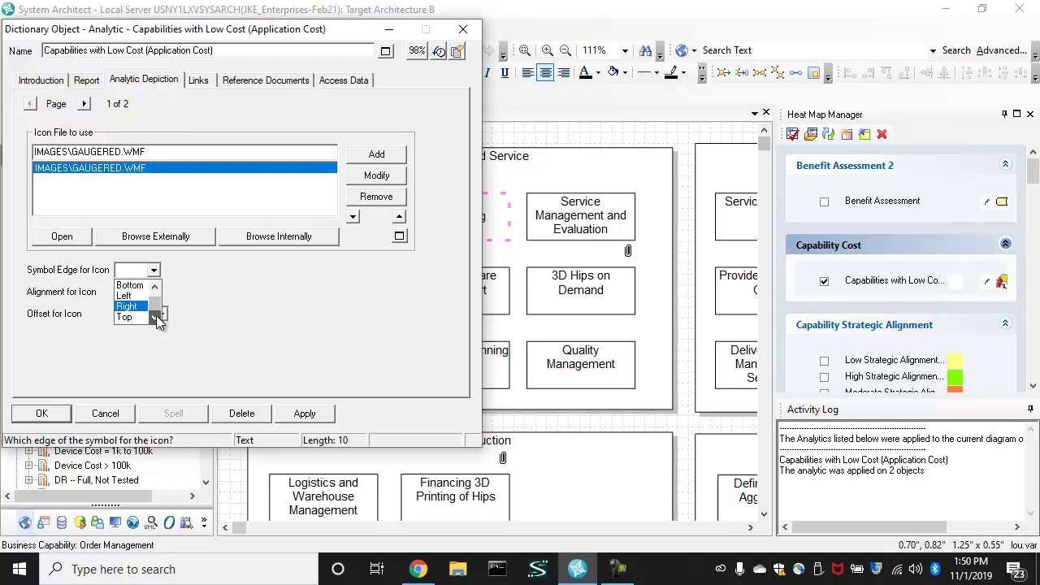
click(130, 318)
click(154, 292)
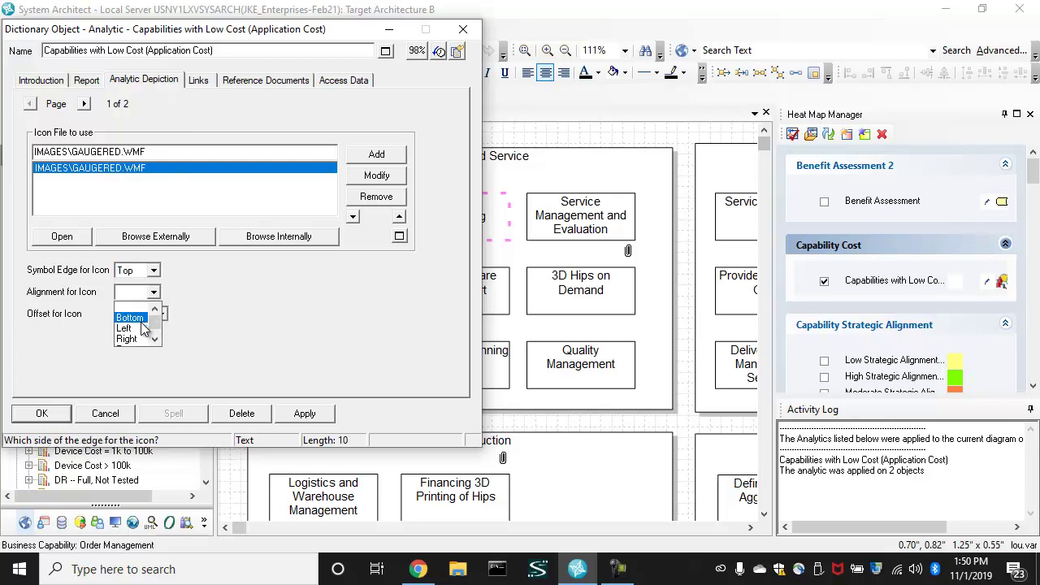
click(138, 340)
click(161, 313)
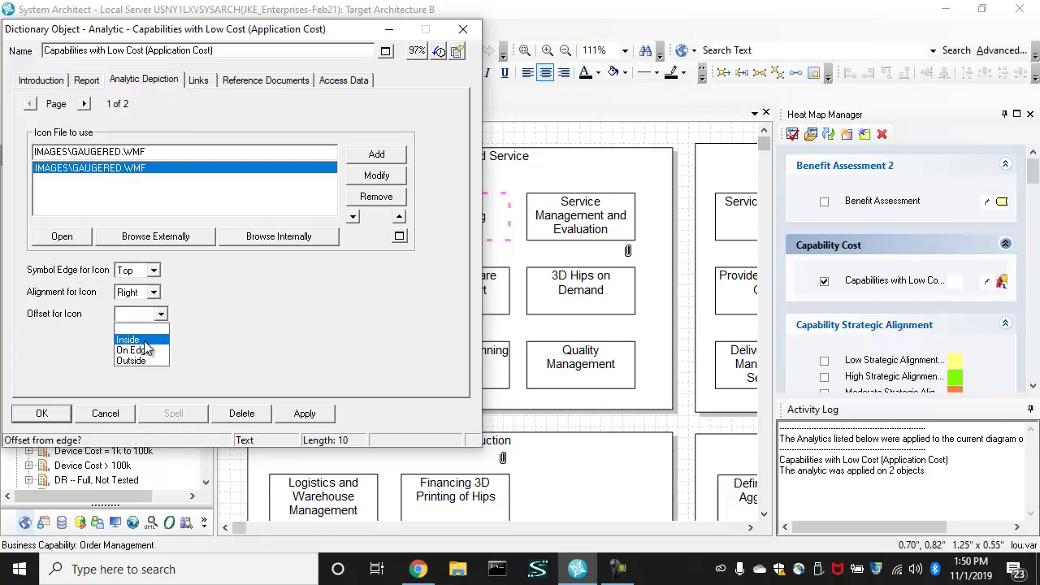
click(140, 360)
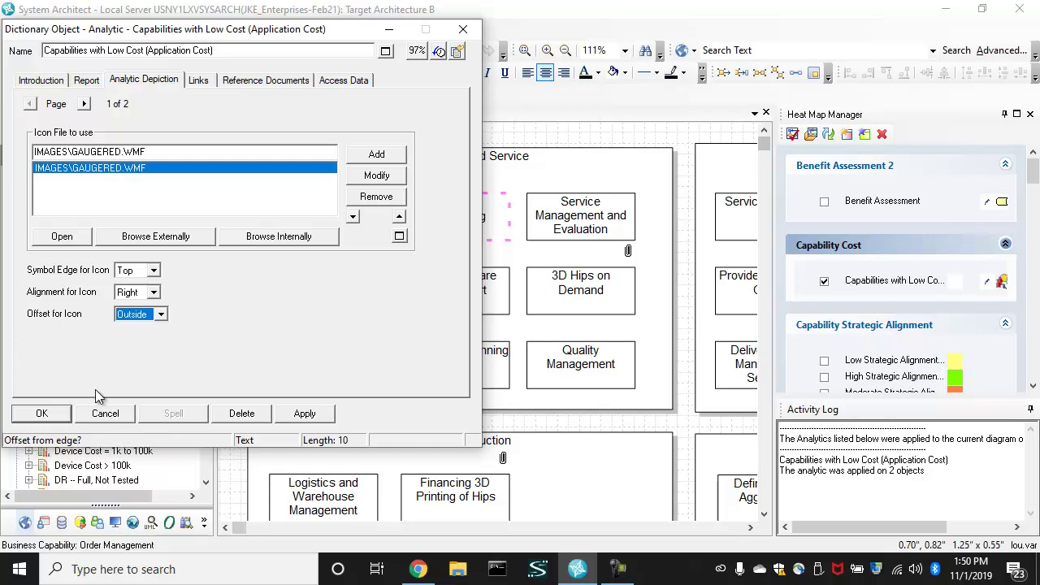
click(51, 414)
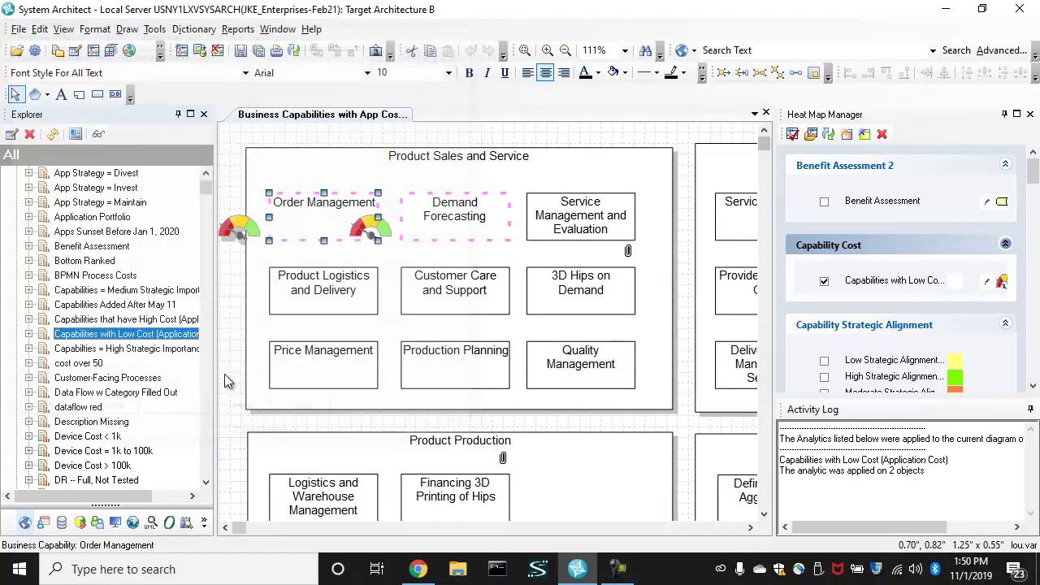
click(793, 135)
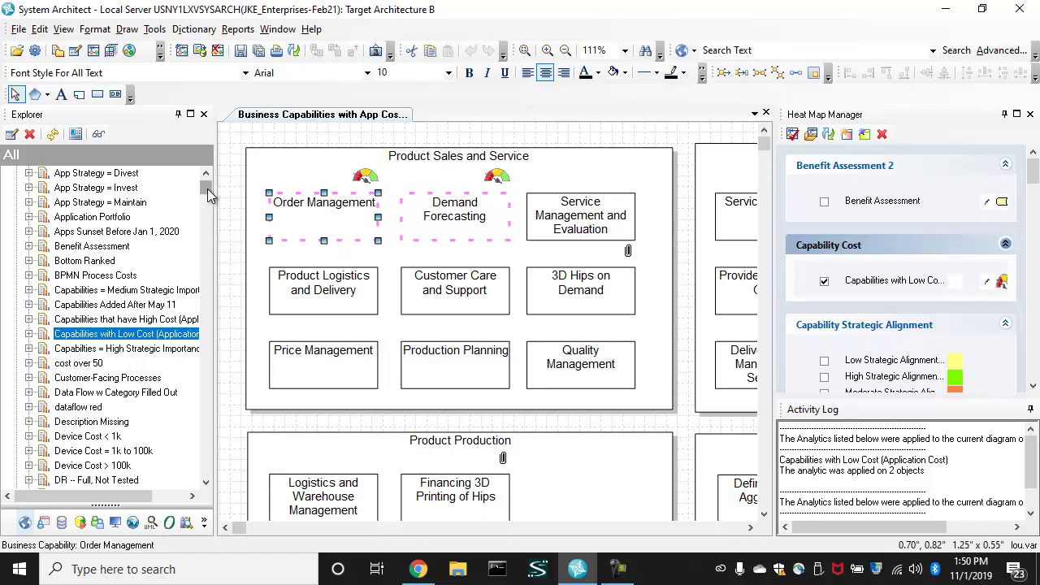
Step: Copy the Capabilities with Low Cost (Application Cost) analytic definition as Capabilities with Medium Cost (Application Cost)
drag(205, 191, 203, 184)
scroll(85, 358, down, 4)
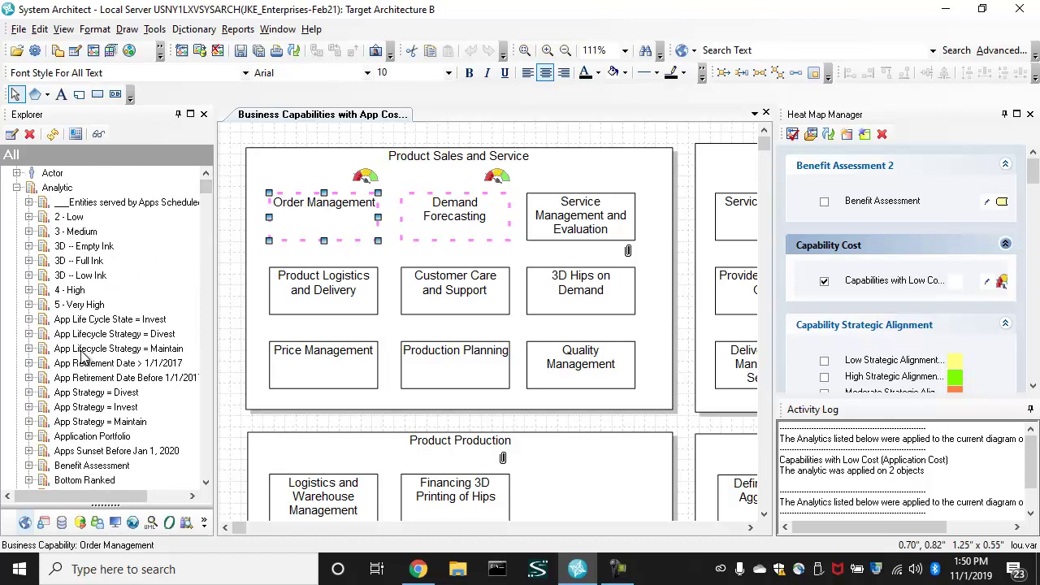
scroll(104, 370, down, 1)
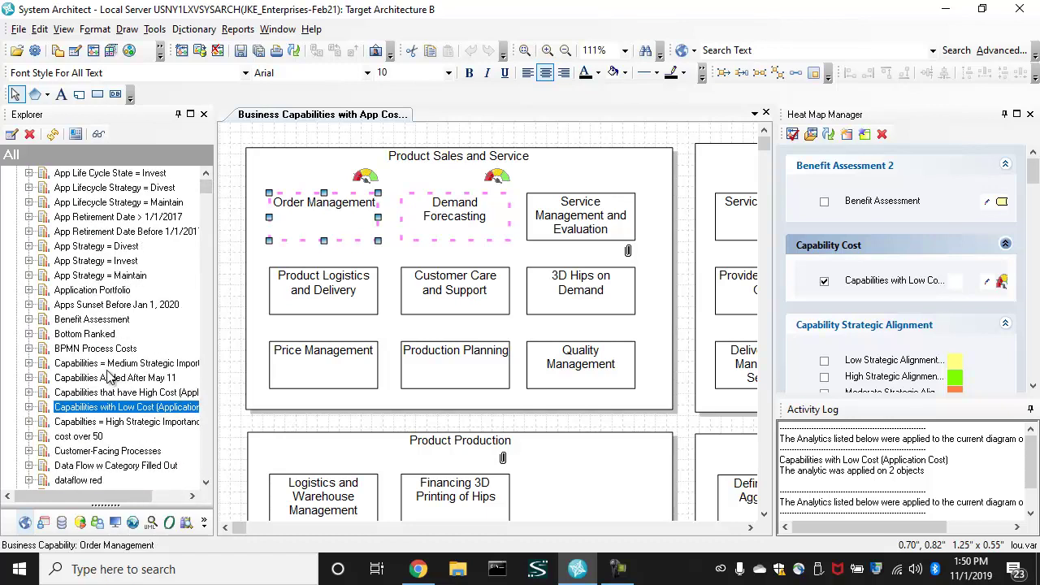
right_click(118, 413)
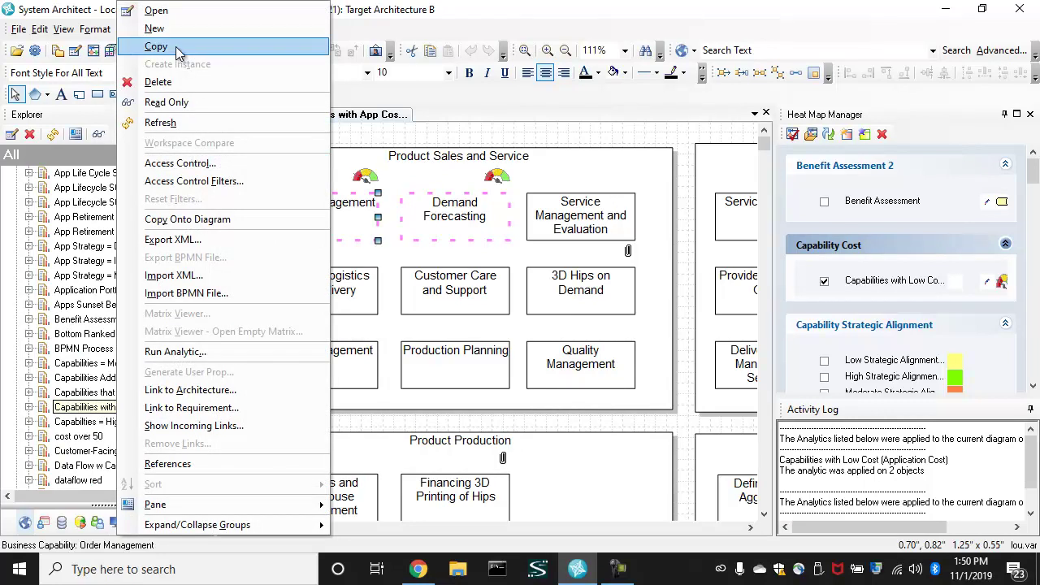
click(156, 10)
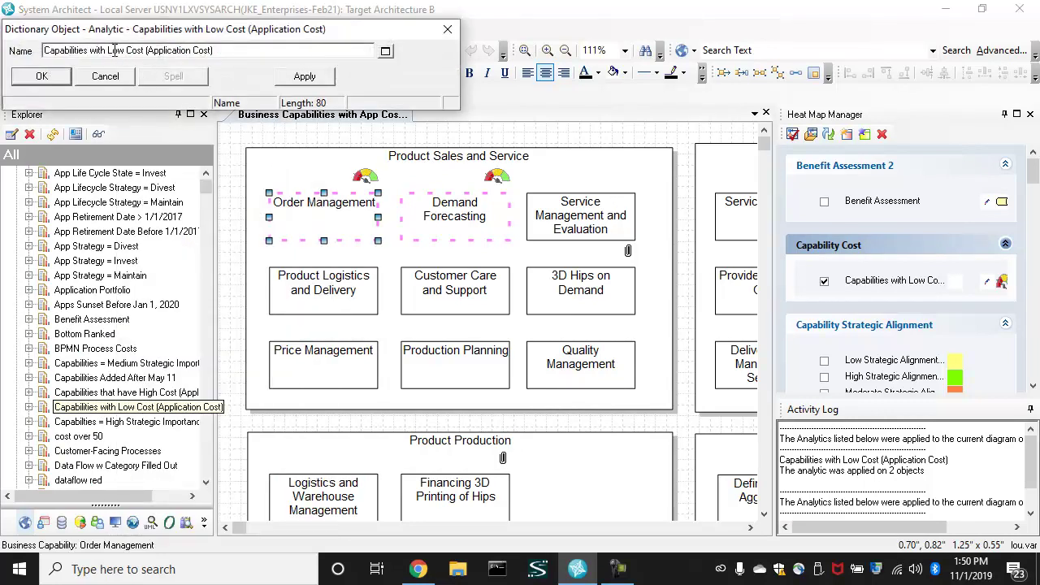
double_click(114, 50)
text(Medium)
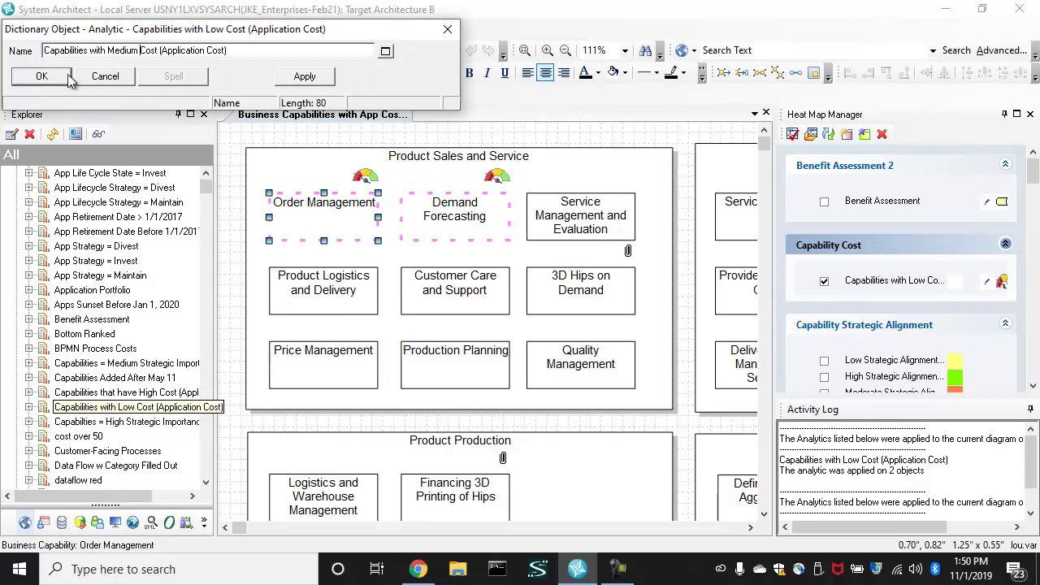
click(42, 76)
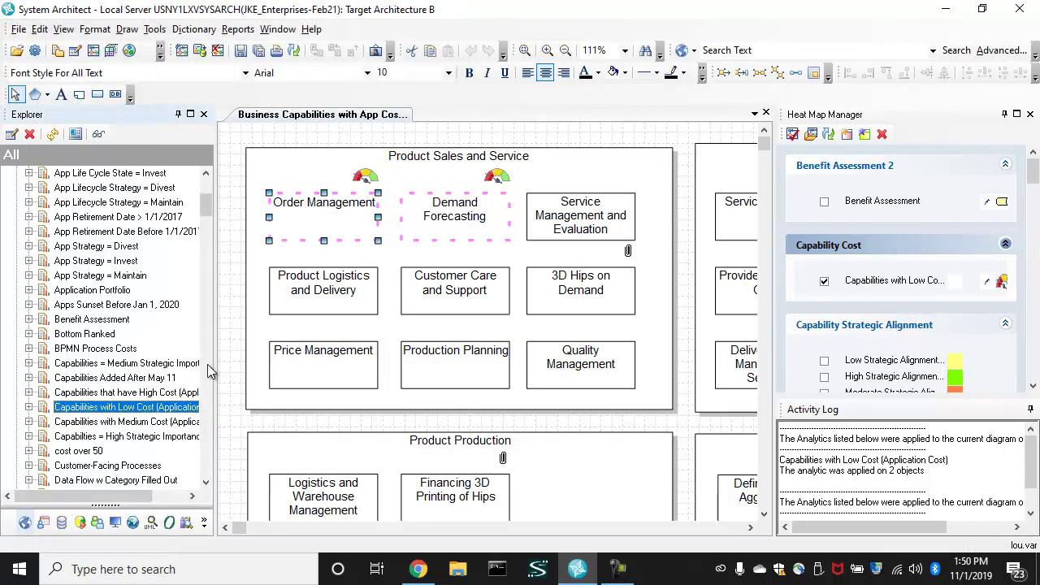
Step: Open the Capabilities with Medium Cost (Application Cost) analytic definition and review its assigned analytic report
double_click(136, 428)
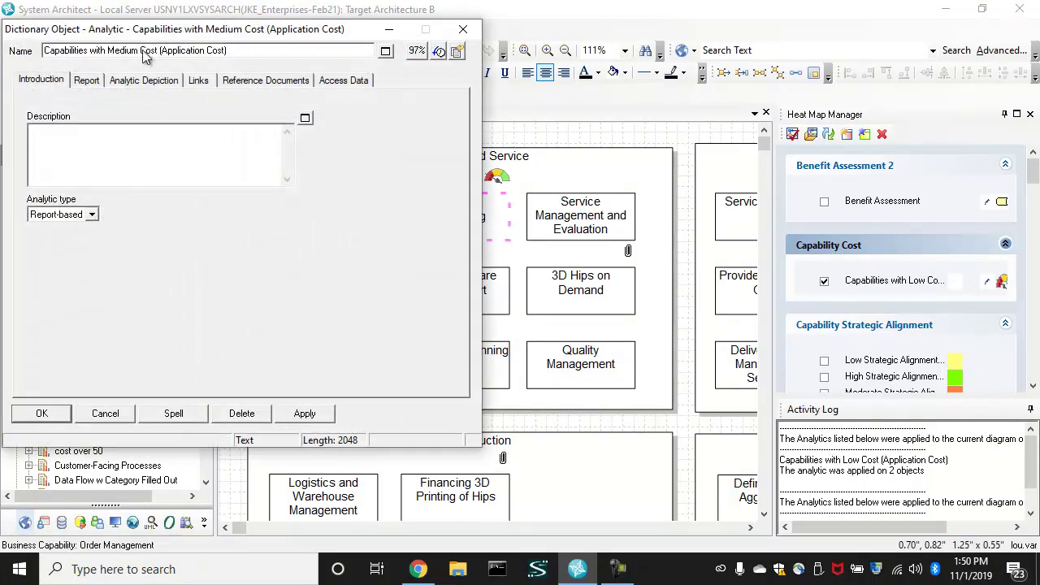
drag(176, 33, 396, 59)
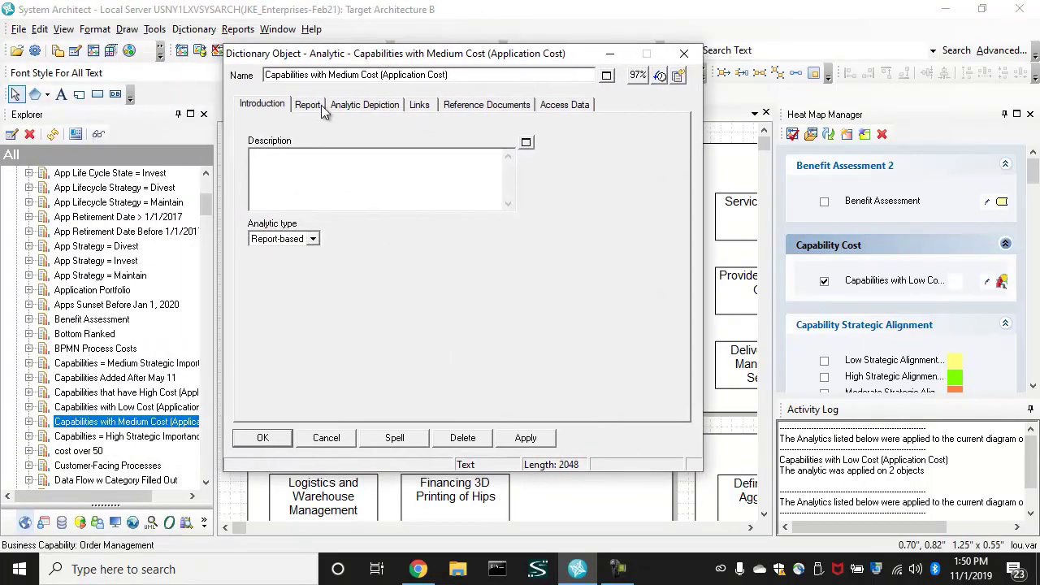
click(321, 107)
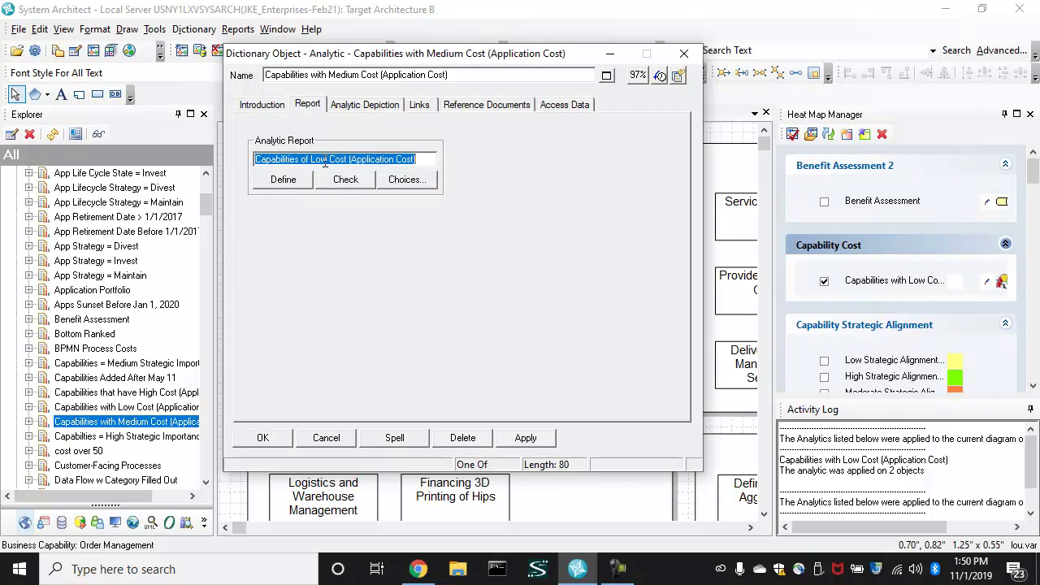
Step: Replace the medium-cost analytic's depiction icon with IMAGES\GAUGEAMBER.WMF from the internal workspace files, removing IMAGES\GAUGERED.WMF
click(371, 104)
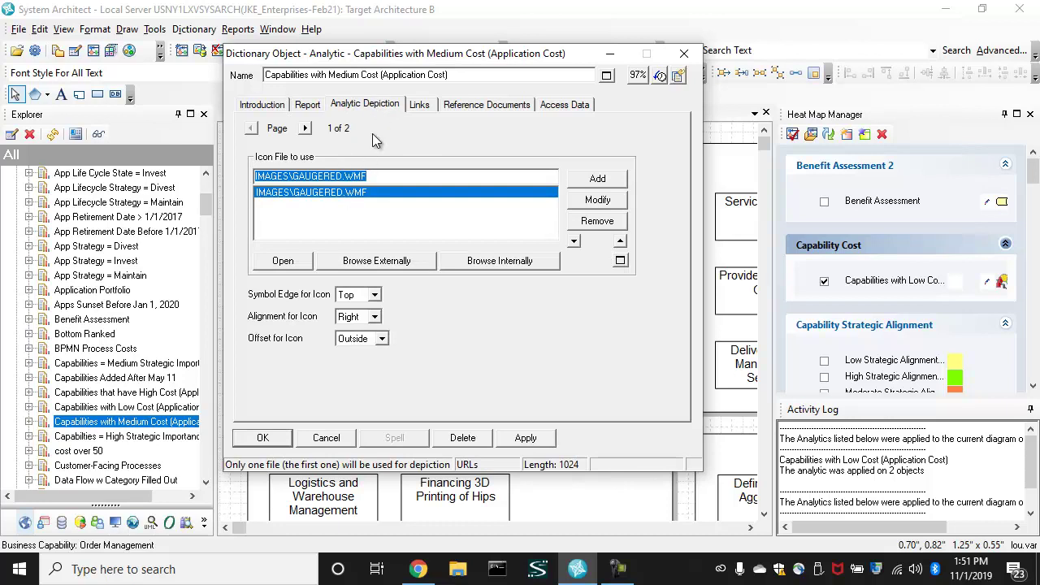
click(505, 261)
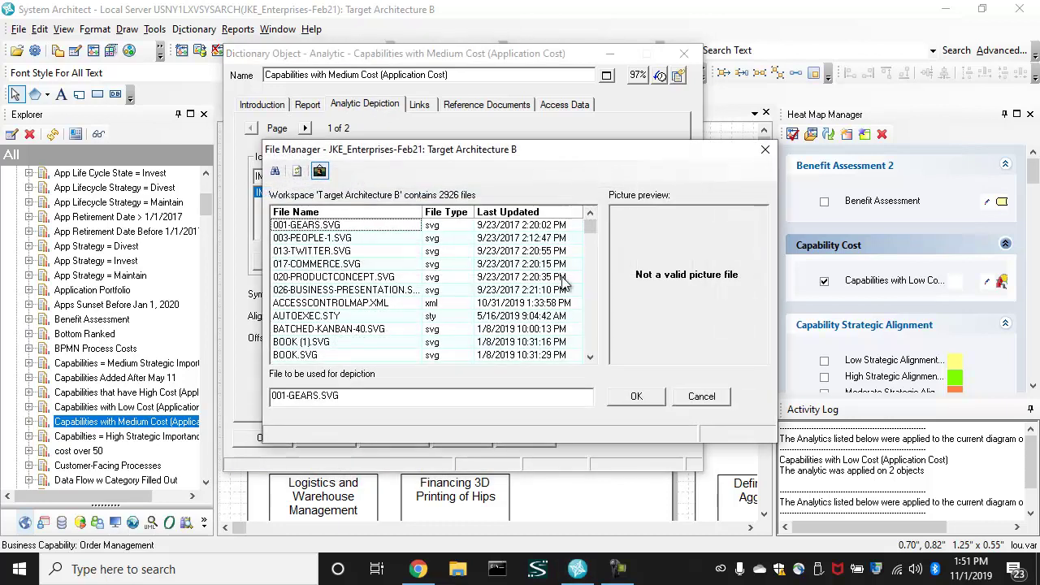
drag(586, 224, 586, 271)
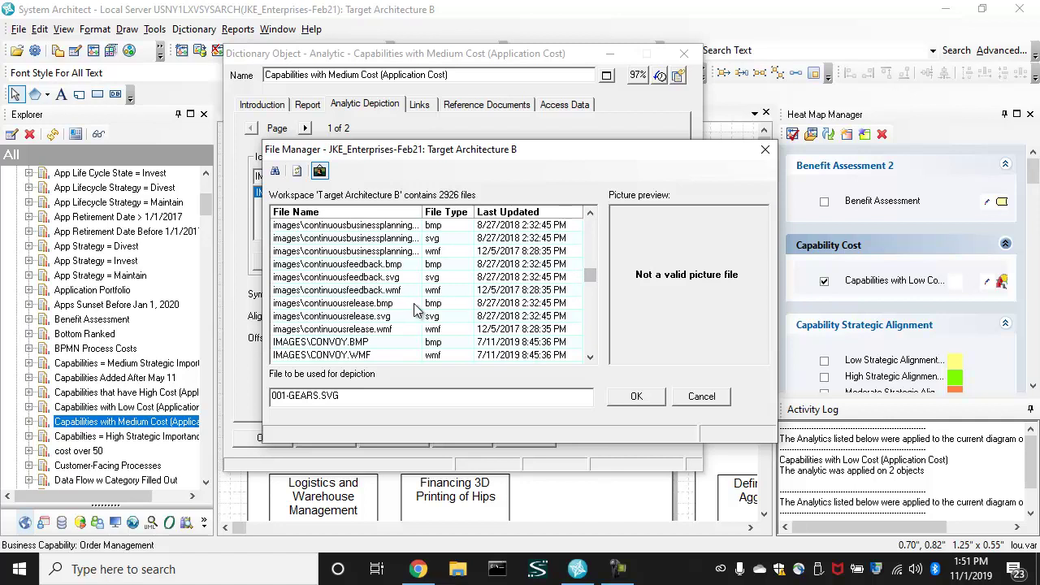
scroll(410, 302, down, 8)
scroll(410, 302, down, 10)
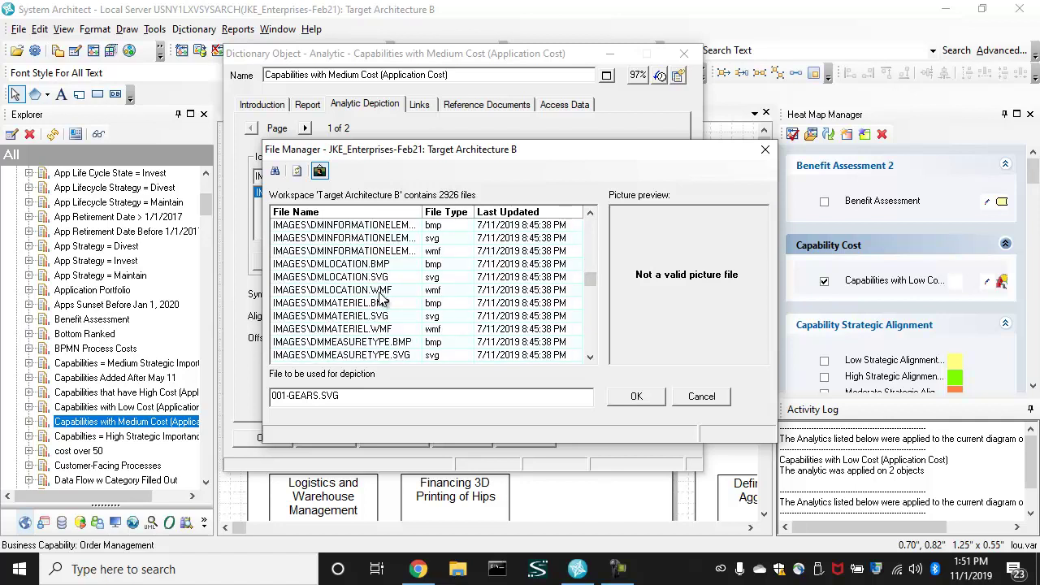
scroll(388, 313, down, 10)
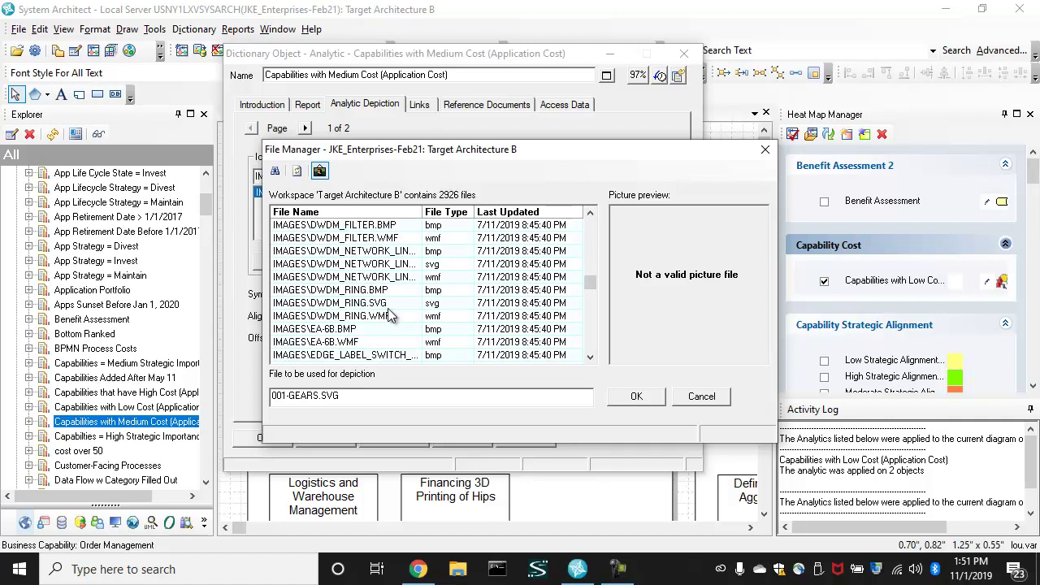
scroll(387, 313, down, 10)
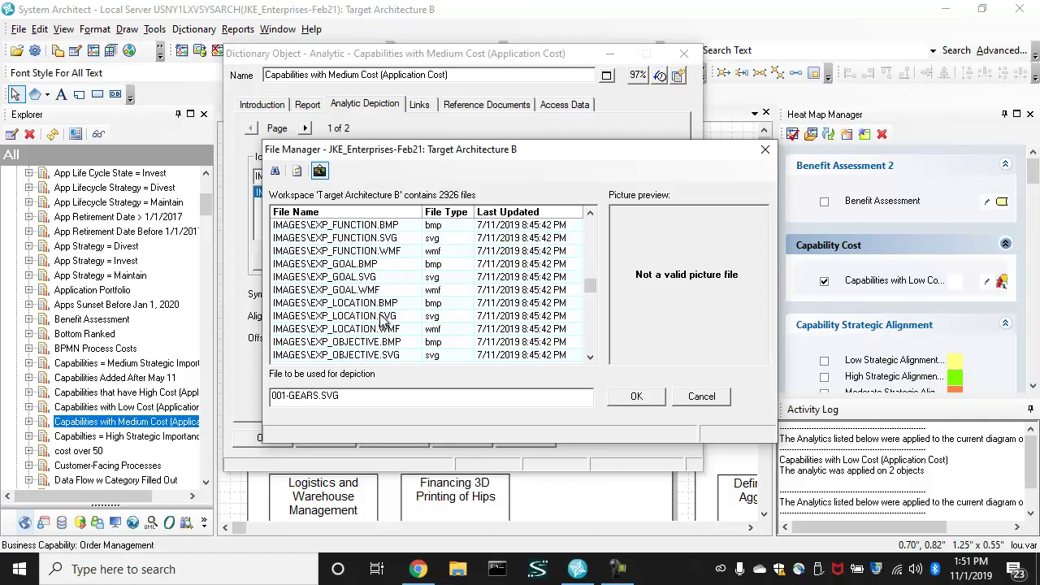
scroll(591, 340, down, 10)
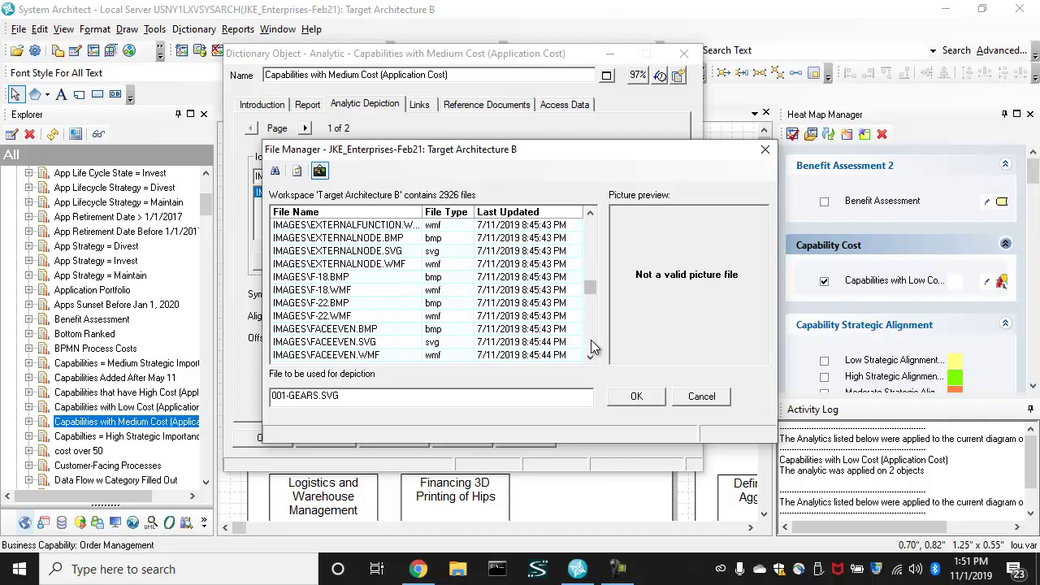
scroll(590, 340, down, 10)
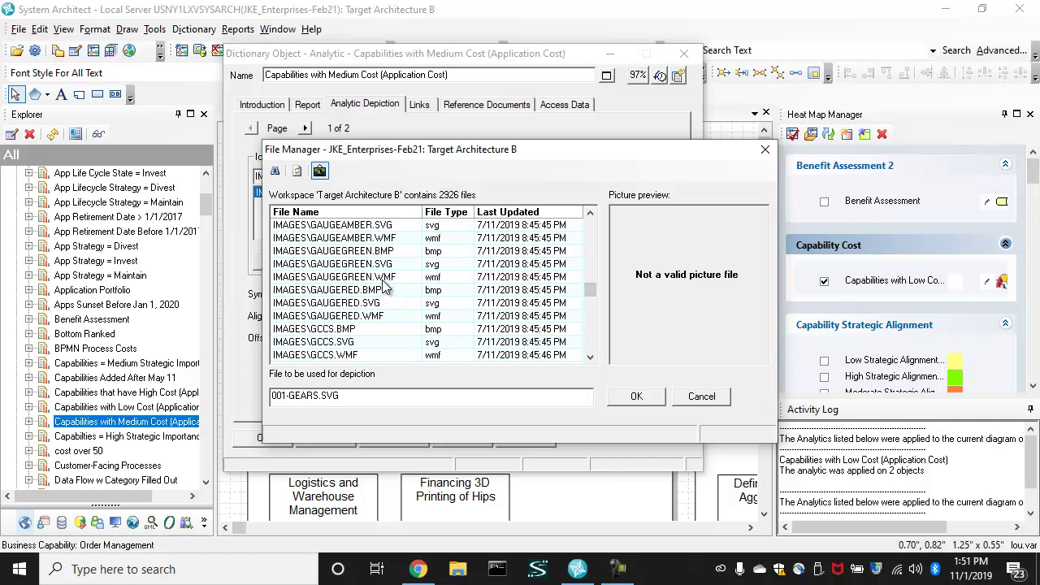
scroll(384, 283, up, 2)
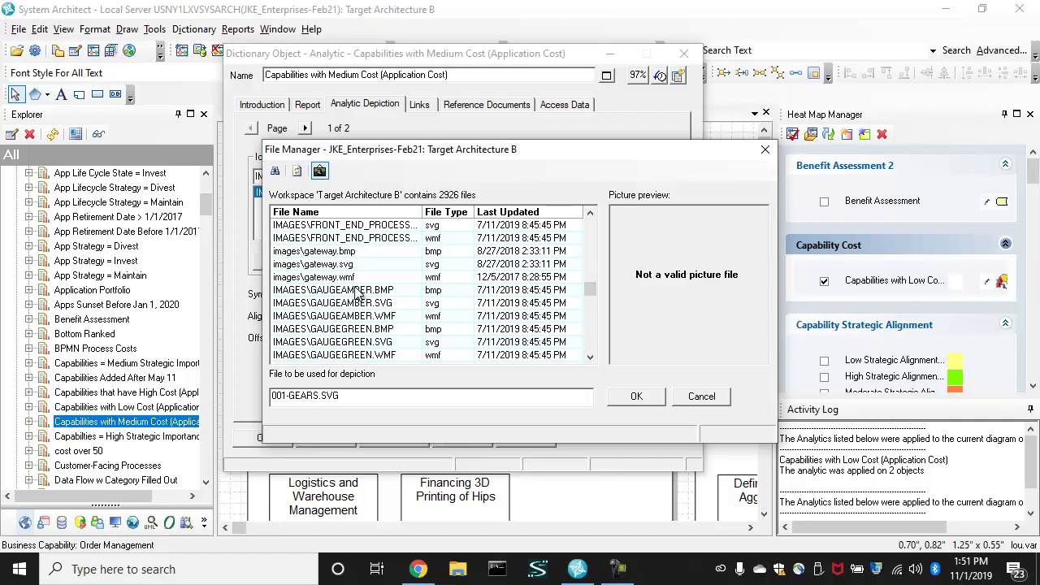
click(355, 282)
click(358, 303)
click(359, 315)
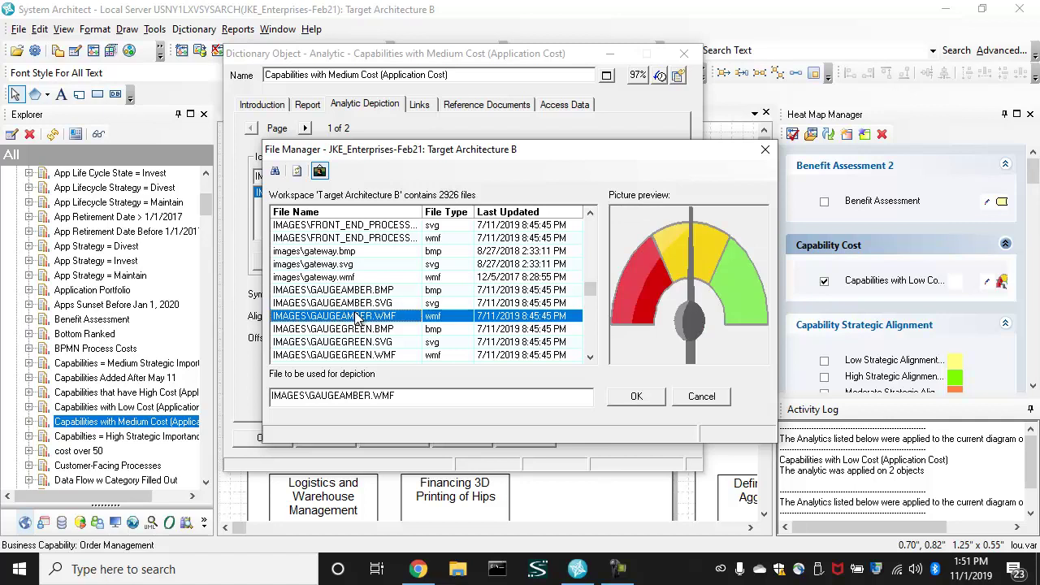
click(637, 397)
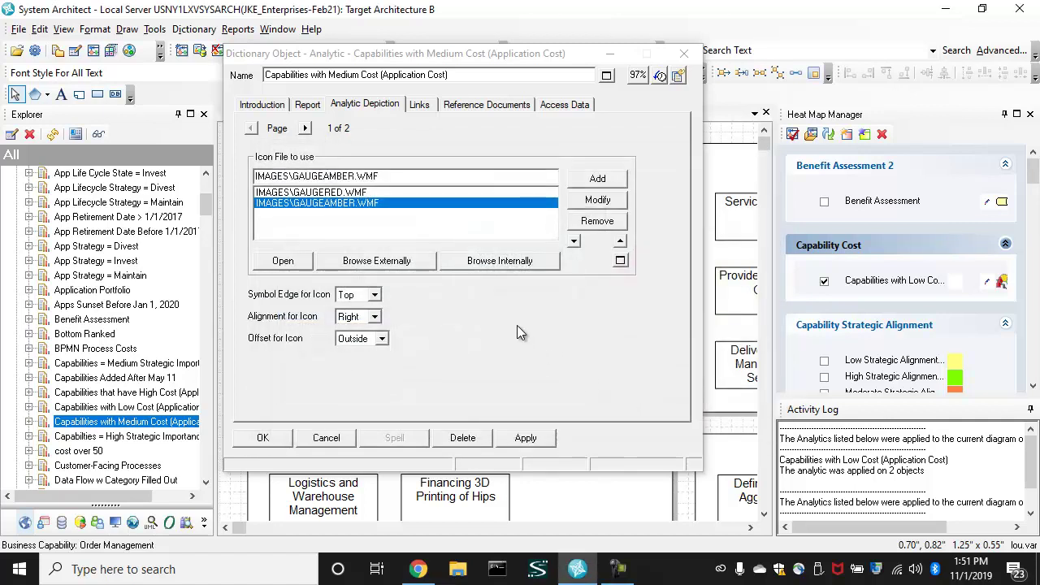
click(366, 194)
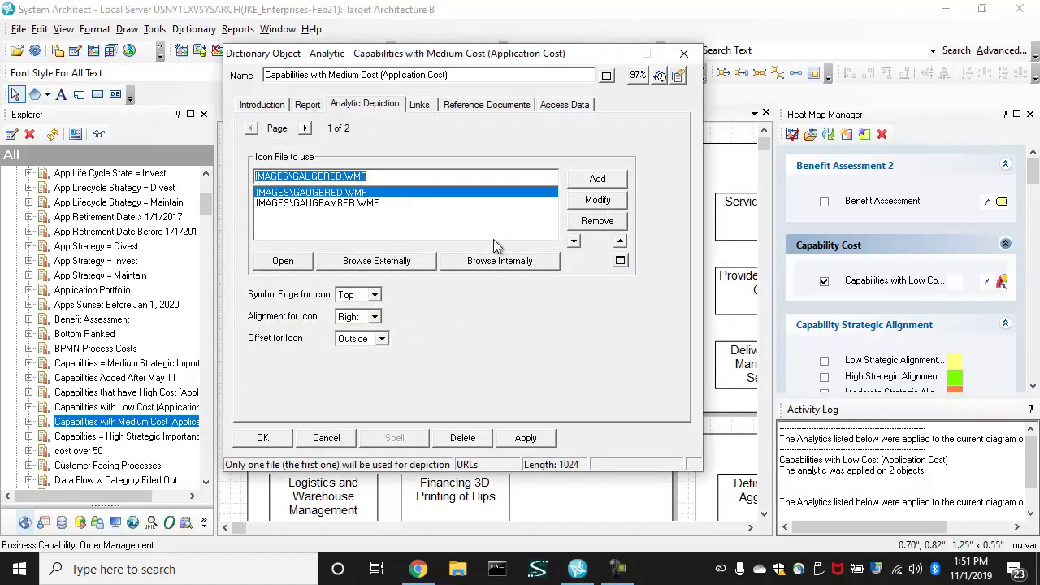
click(586, 224)
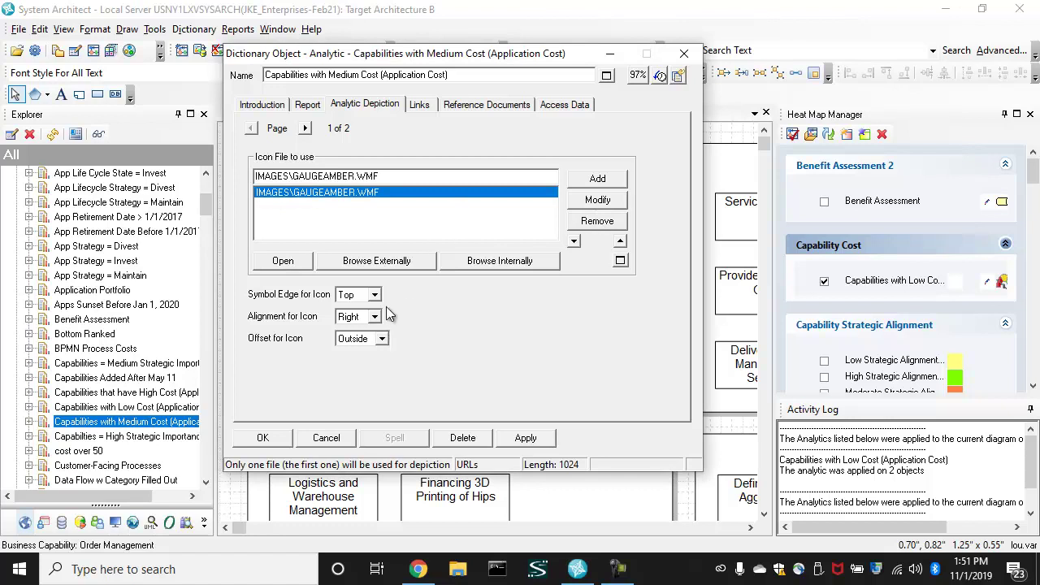
Step: Set the fill color in the medium-cost analytic's depiction to orange (255, 128, 0)
click(305, 129)
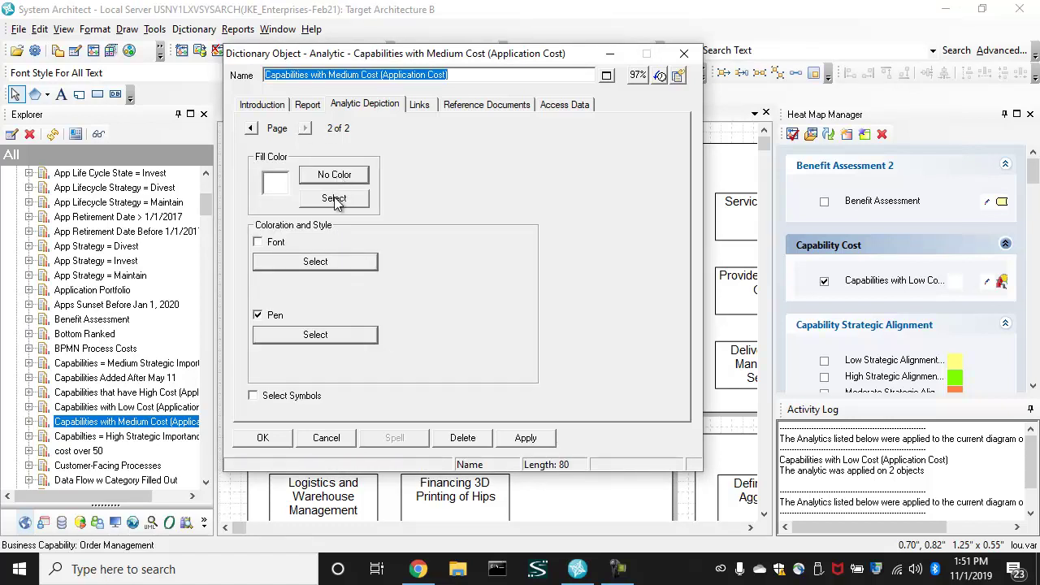
click(334, 198)
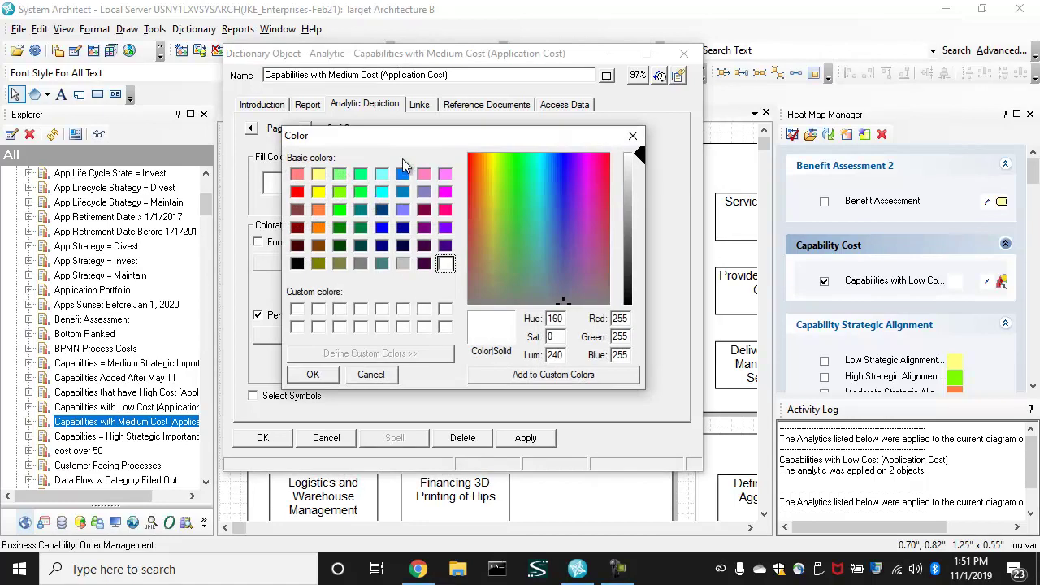
click(317, 226)
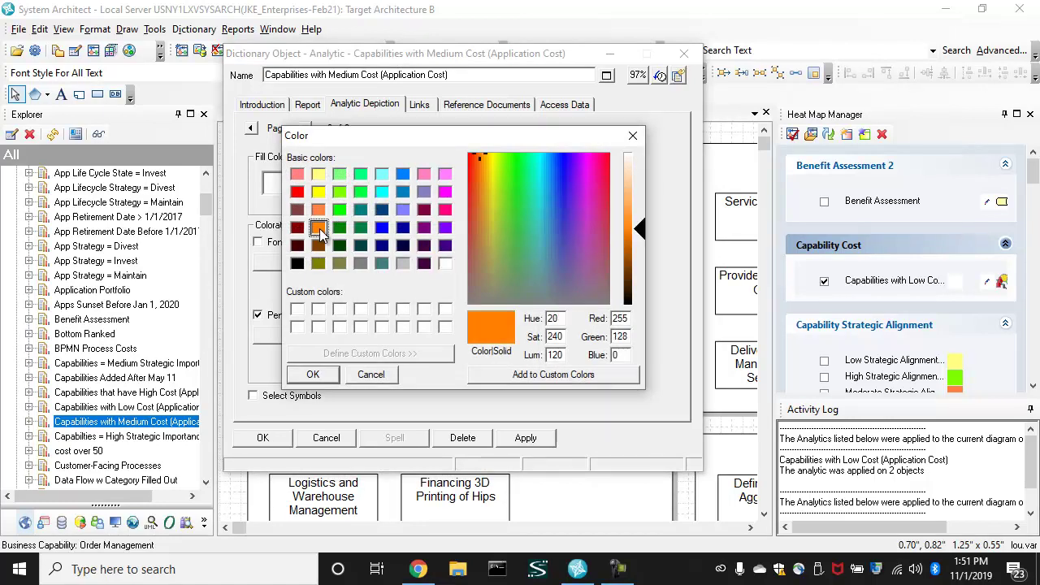
click(312, 373)
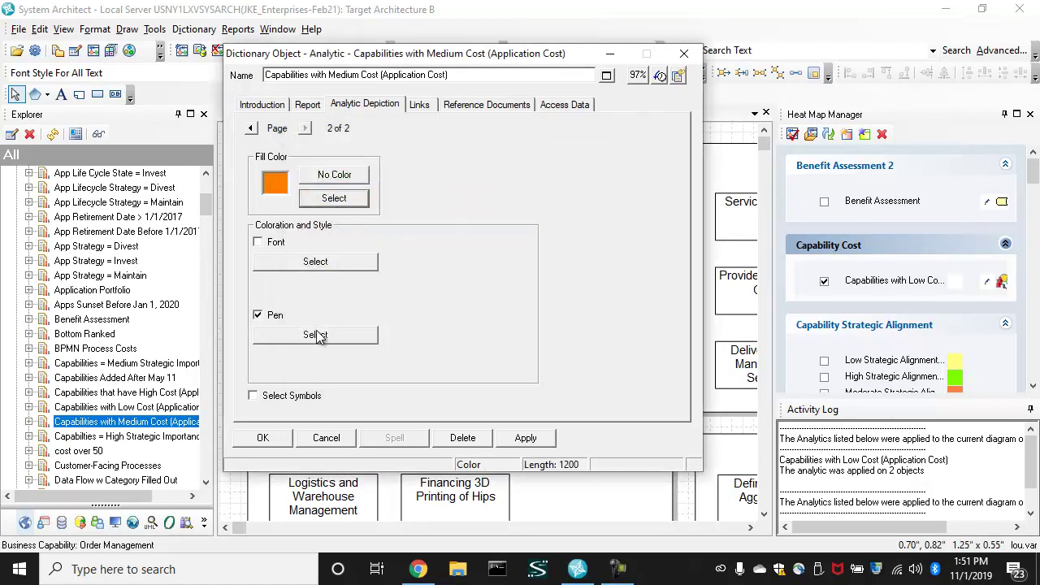
Step: Set the pen color of the medium-cost analytic's depiction to orange and save the definition
click(316, 336)
click(558, 238)
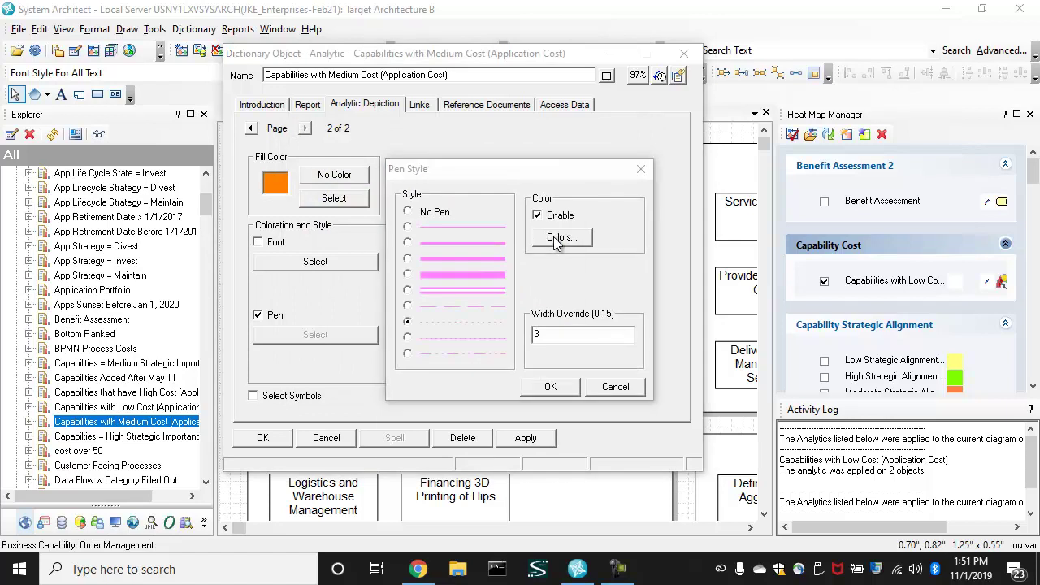
click(428, 281)
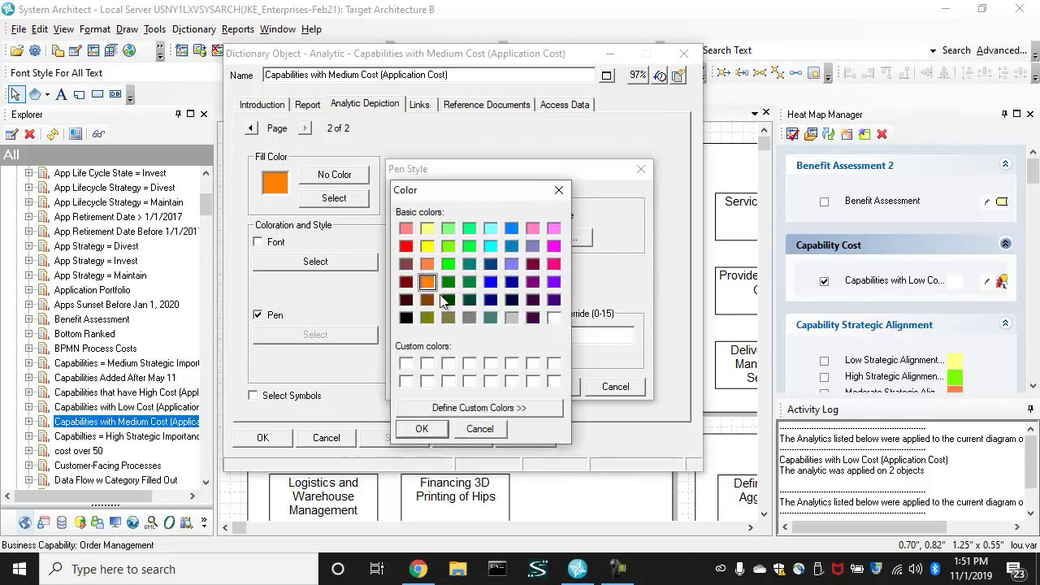
click(422, 428)
click(543, 386)
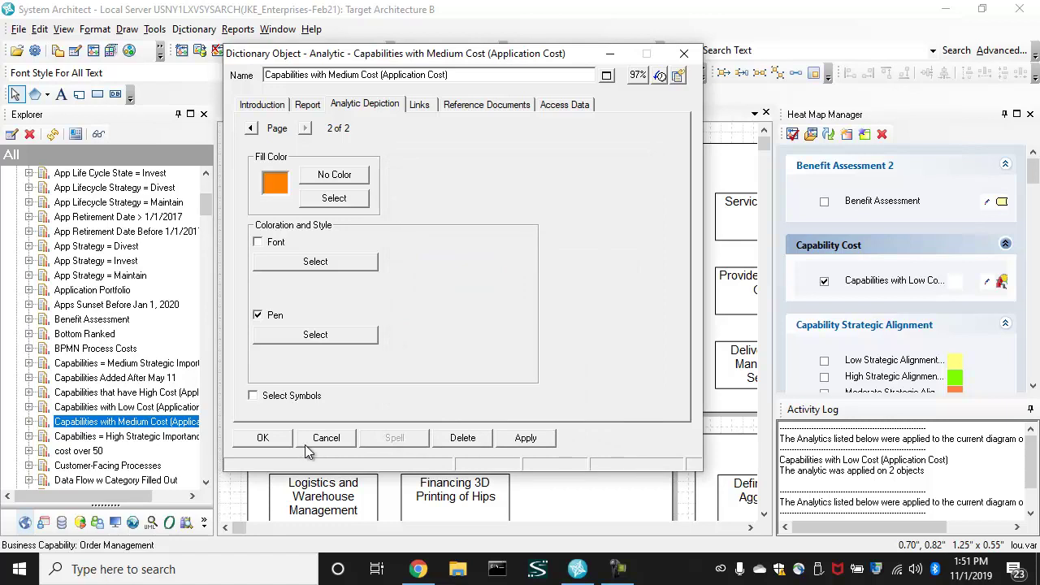
click(264, 437)
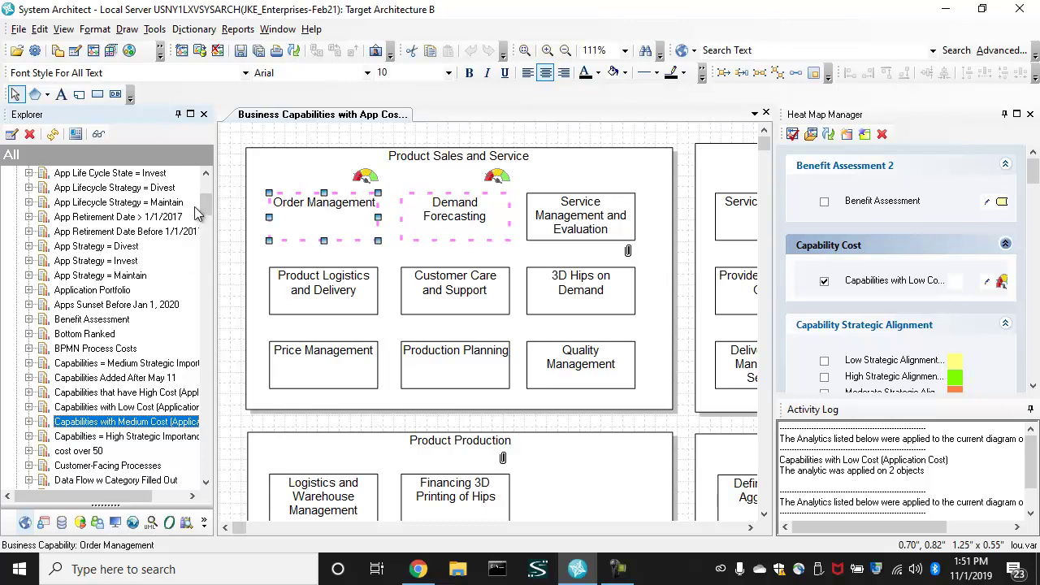
Step: Copy the analytic report Capabilities of Low Cost (Application Cost) as Capabilities of Medium Cost (Application Cost)
drag(206, 203, 206, 186)
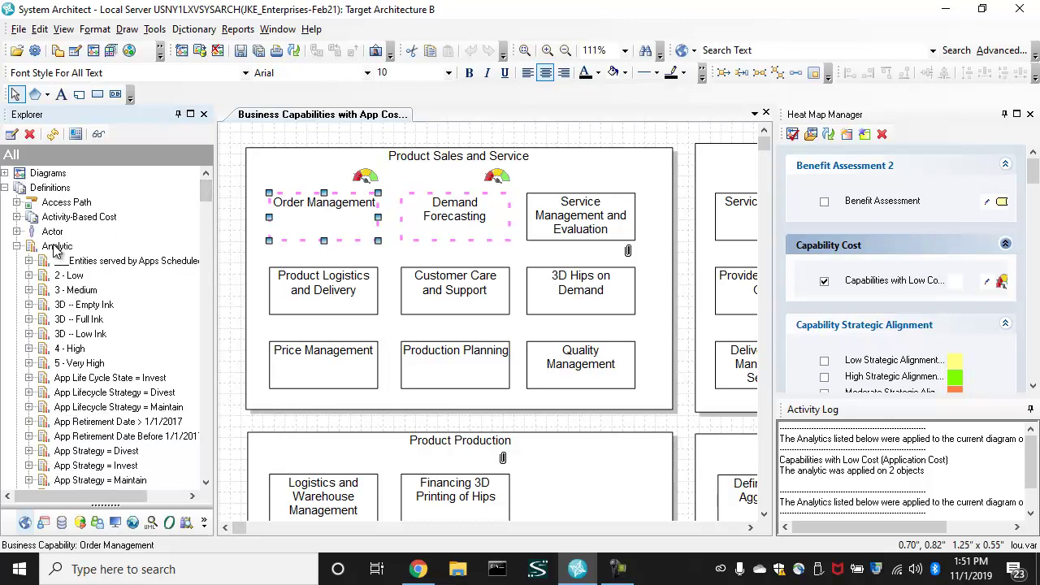
double_click(57, 247)
double_click(71, 276)
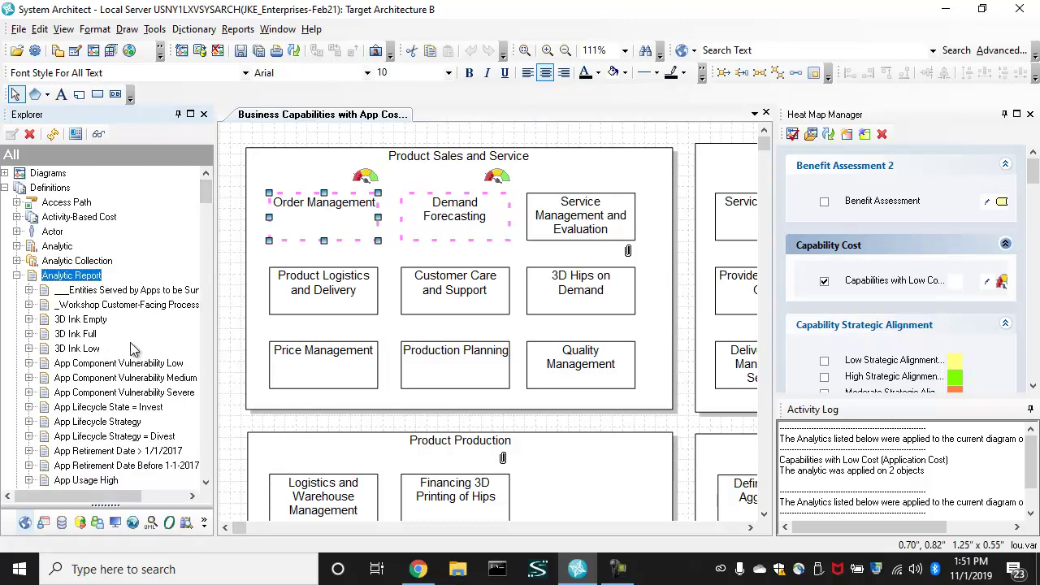
scroll(151, 390, down, 6)
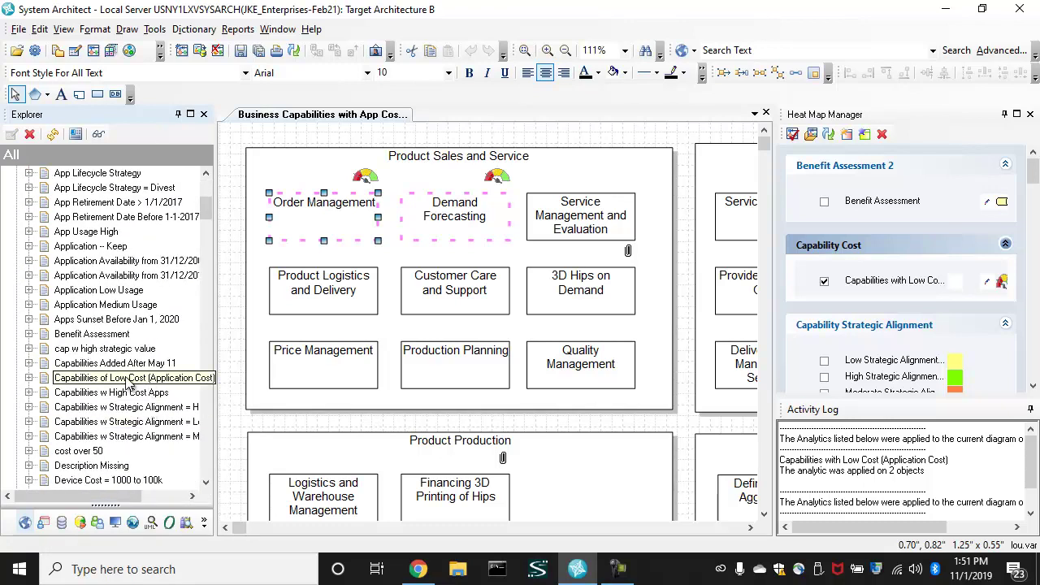
double_click(128, 379)
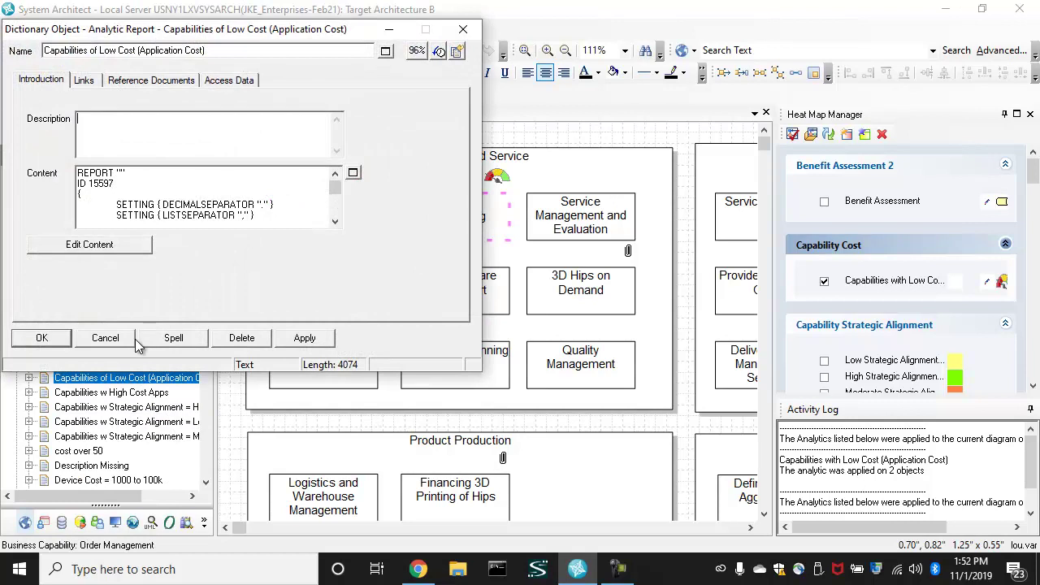
click(119, 337)
right_click(122, 380)
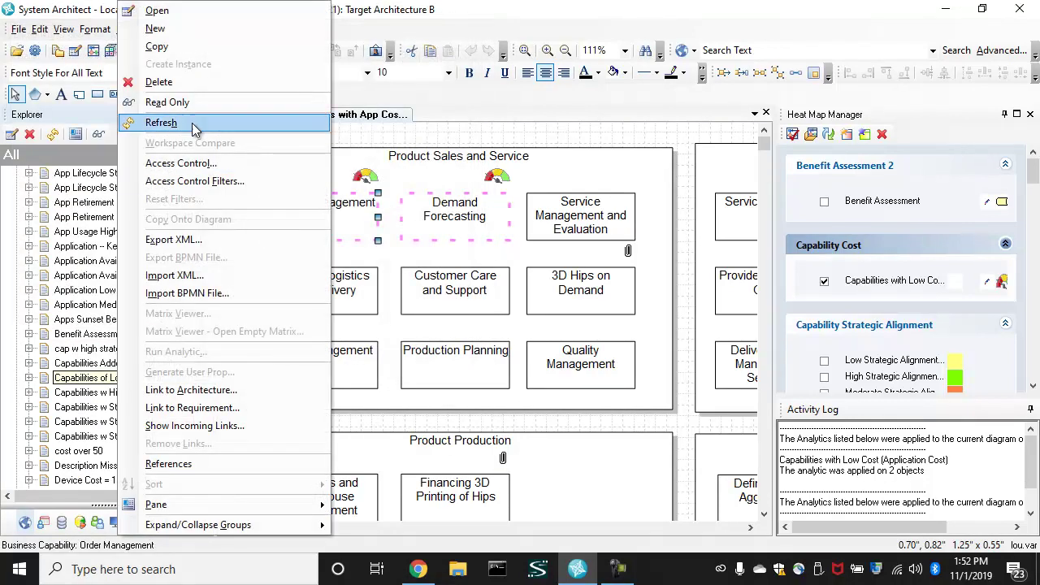
click(202, 47)
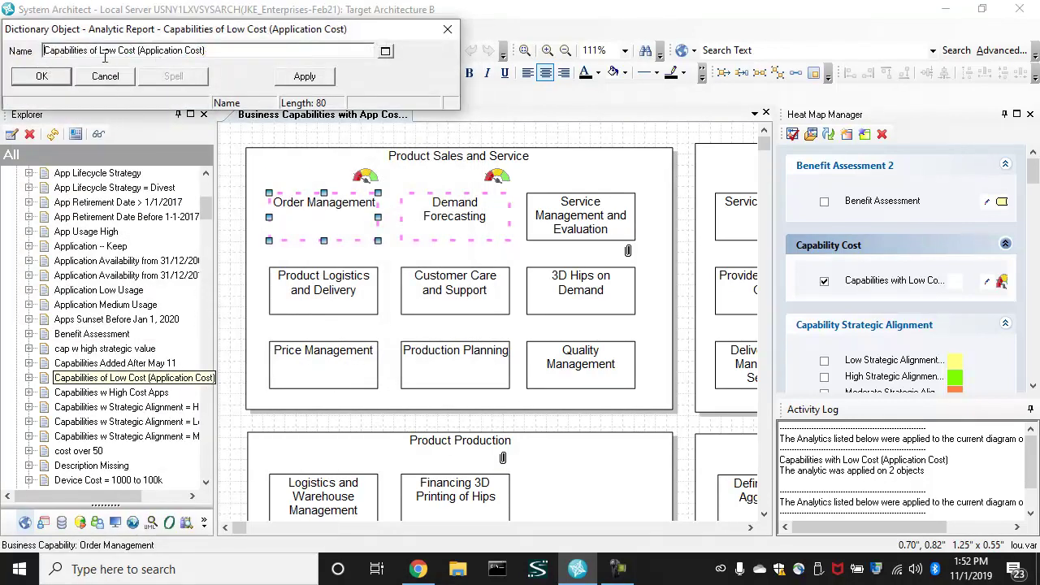
text(Medium)
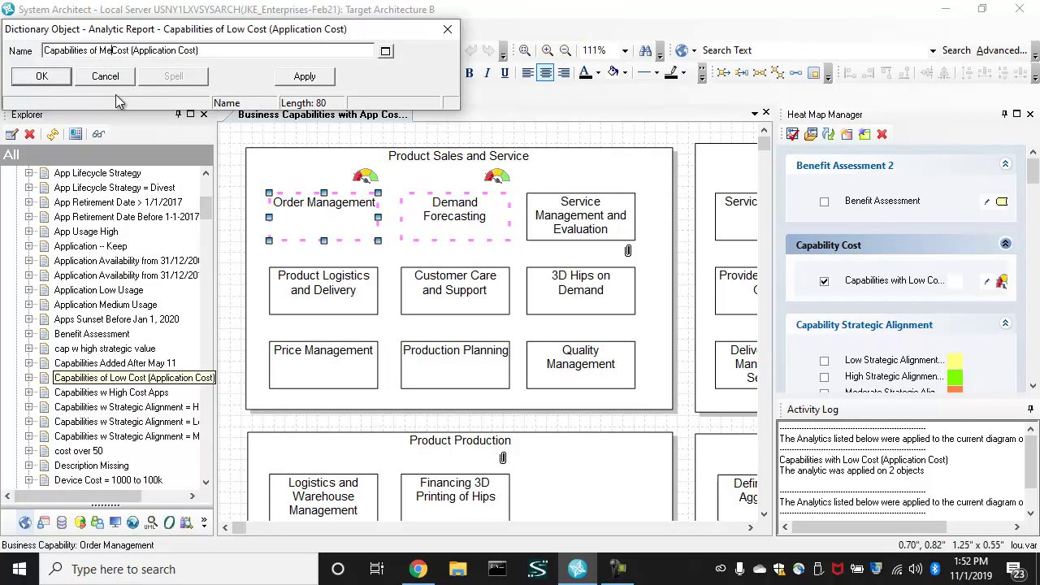
click(42, 75)
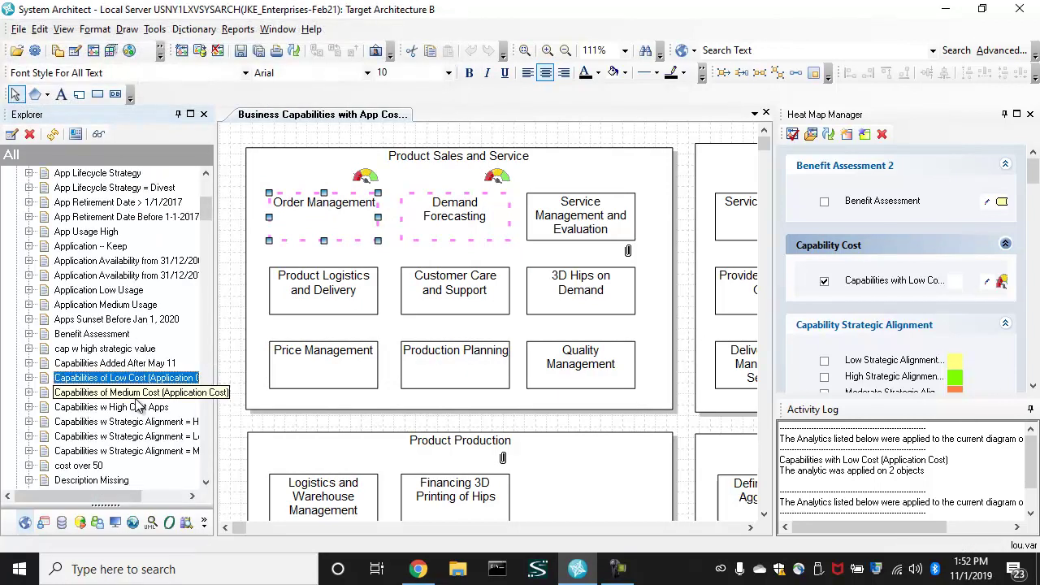
Step: Set the Total Cost comparison to >= in the Application Component criteria of the Capabilities of Medium Cost (Application Cost) analytic report
click(110, 393)
double_click(111, 394)
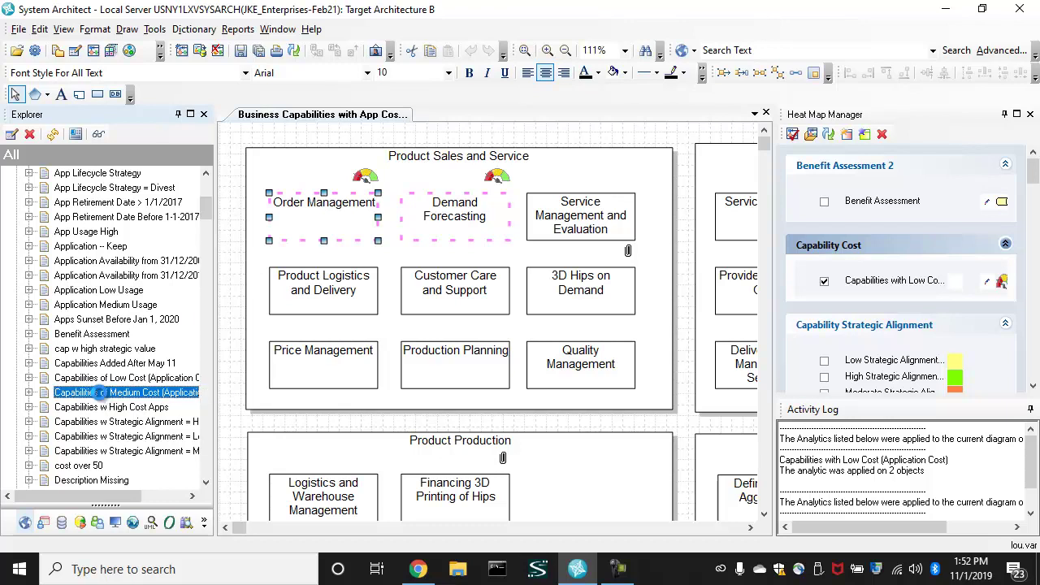
click(125, 245)
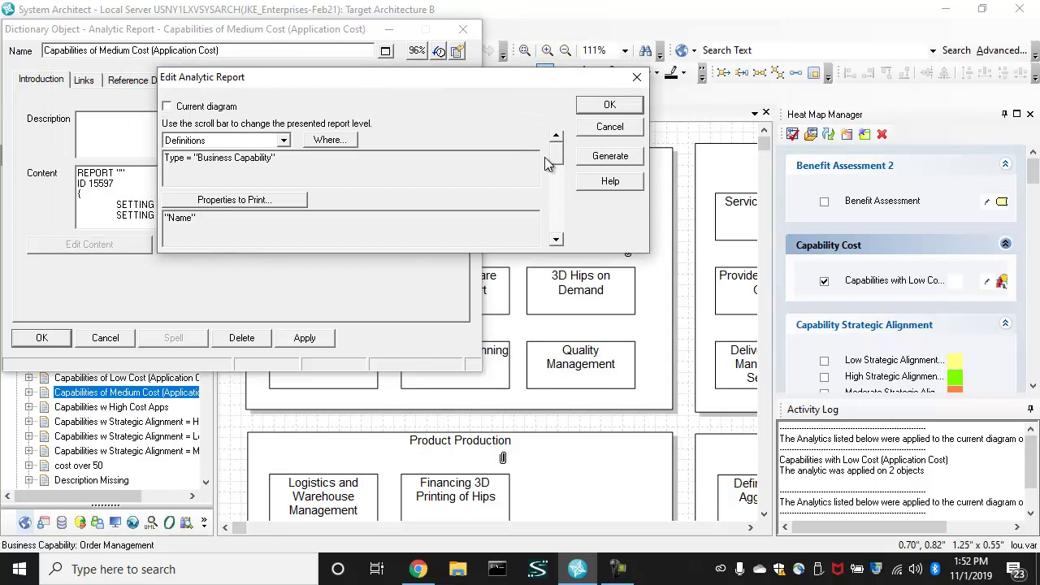
drag(557, 154, 557, 235)
click(560, 160)
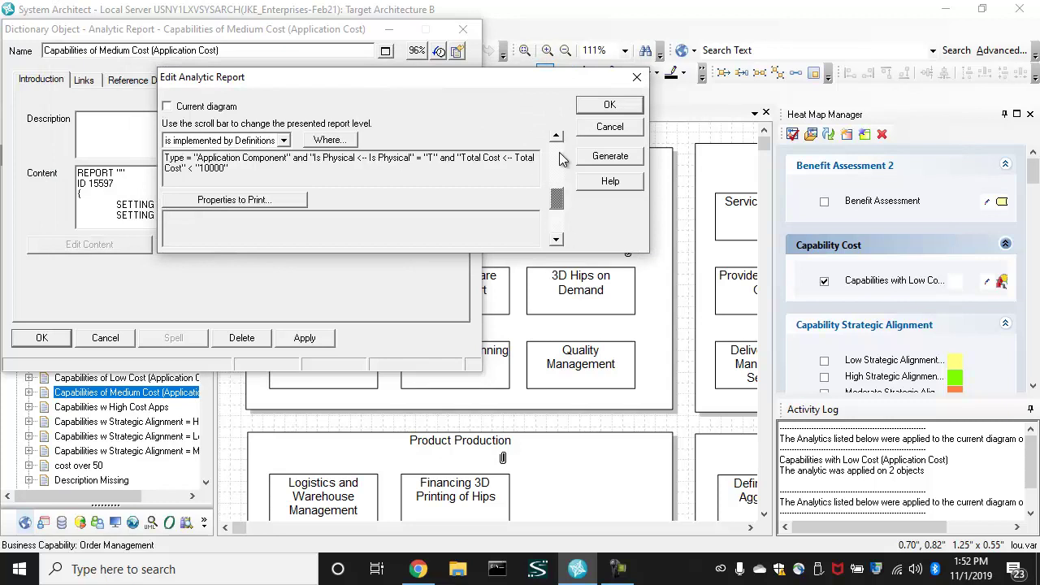
click(329, 139)
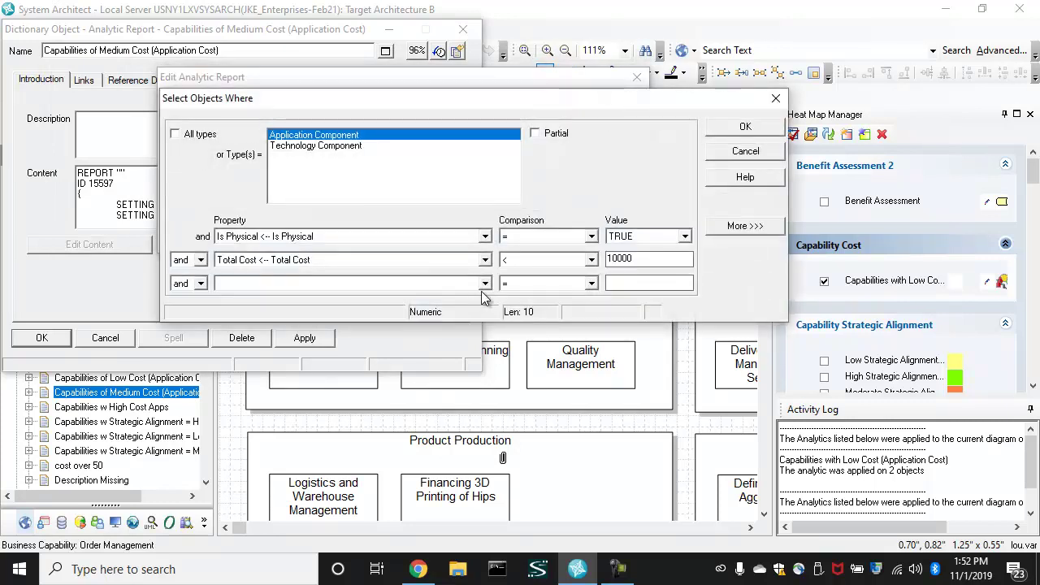
click(591, 261)
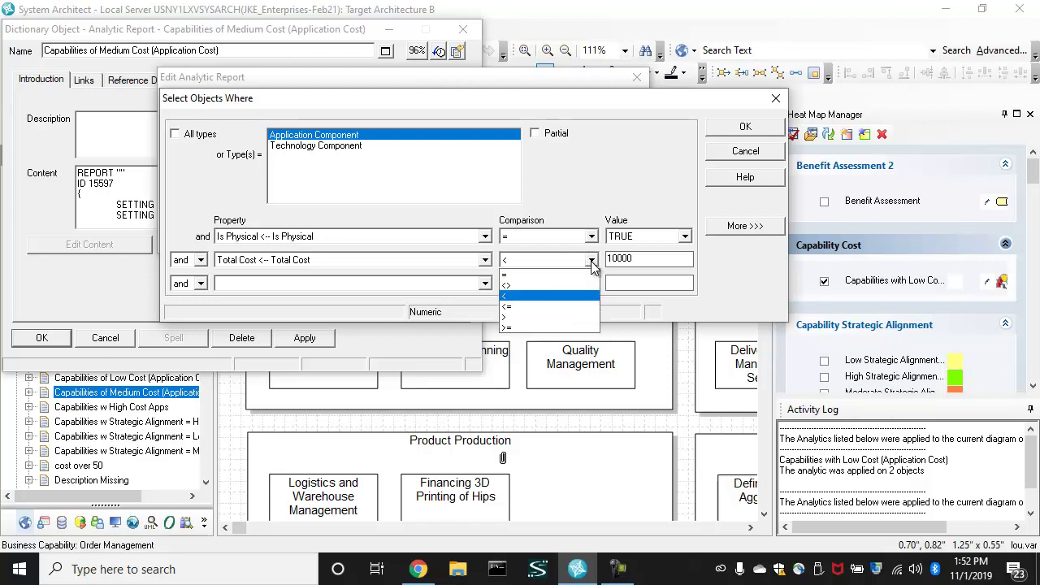
click(531, 325)
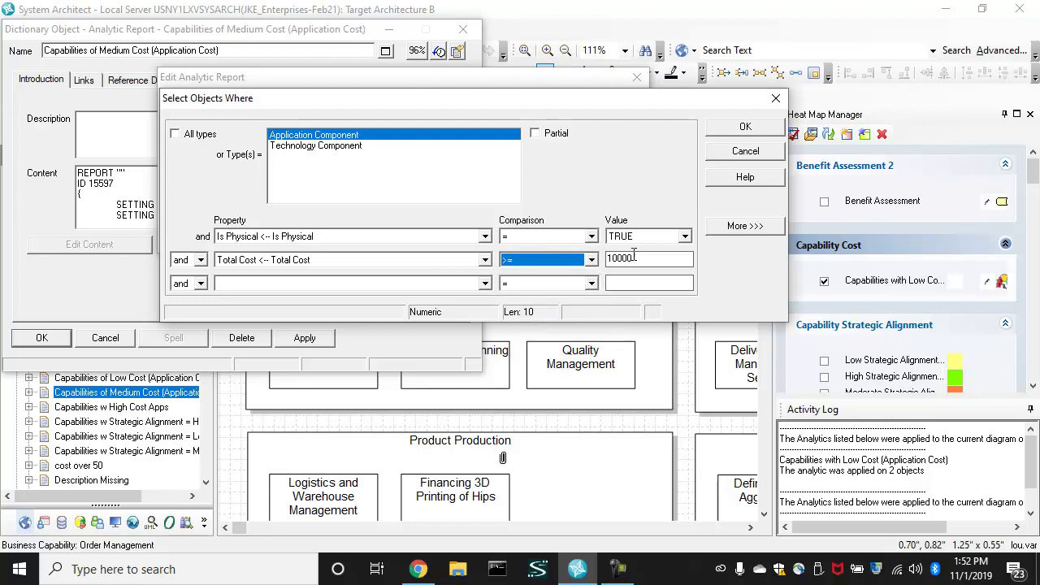
Step: Add a second Total Cost condition of < 100000 to the Application Component criteria and save the medium-cost analytic report
click(485, 282)
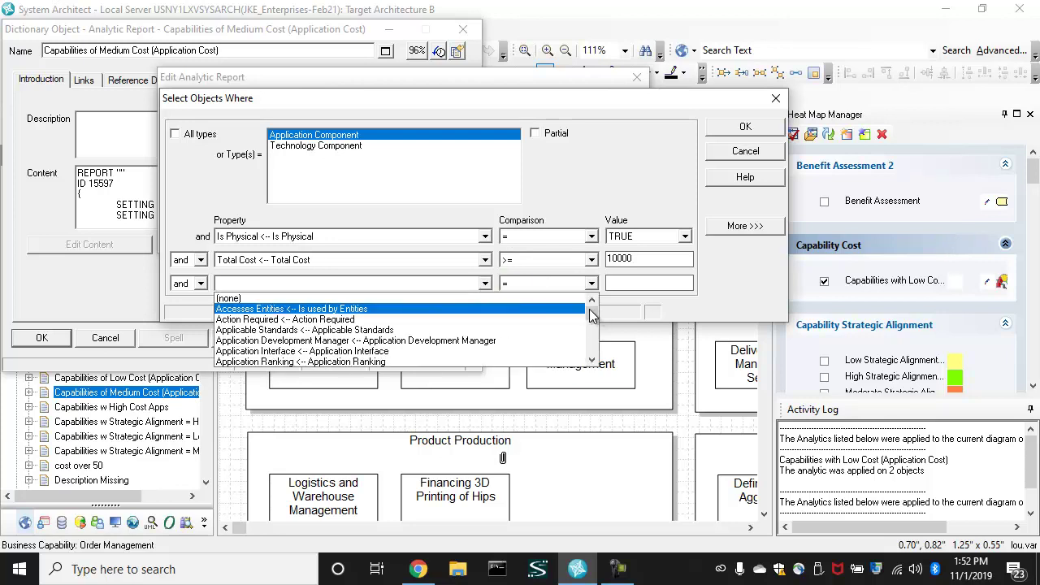
drag(591, 316, 592, 355)
scroll(435, 327, up, 2)
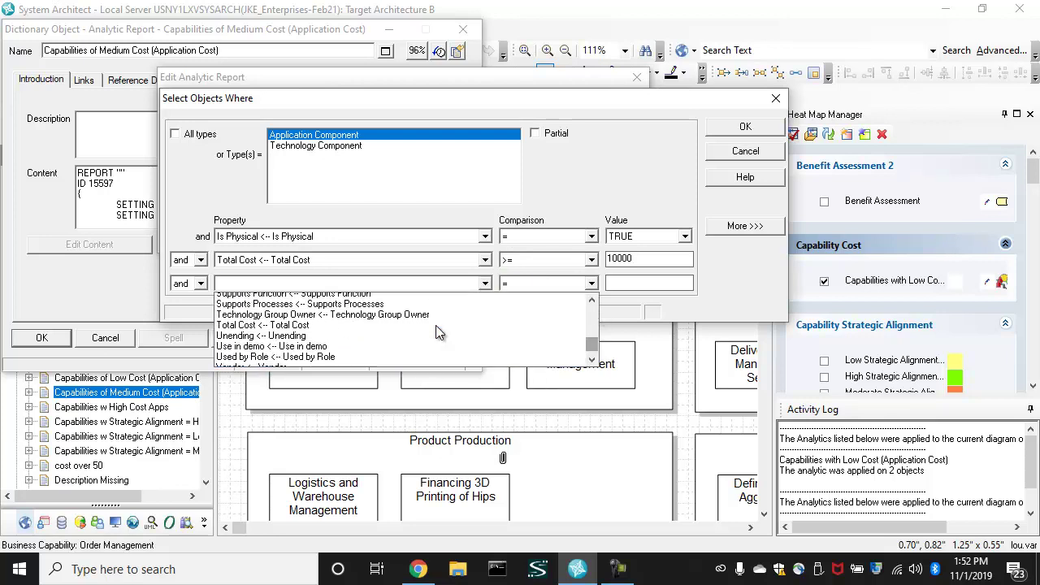
click(430, 325)
click(591, 284)
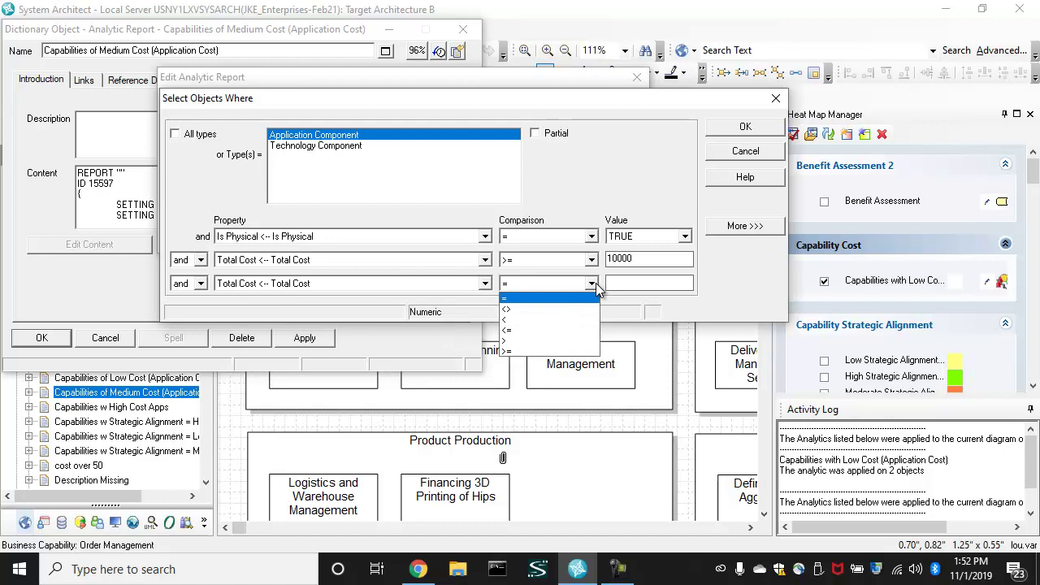
click(558, 324)
click(637, 282)
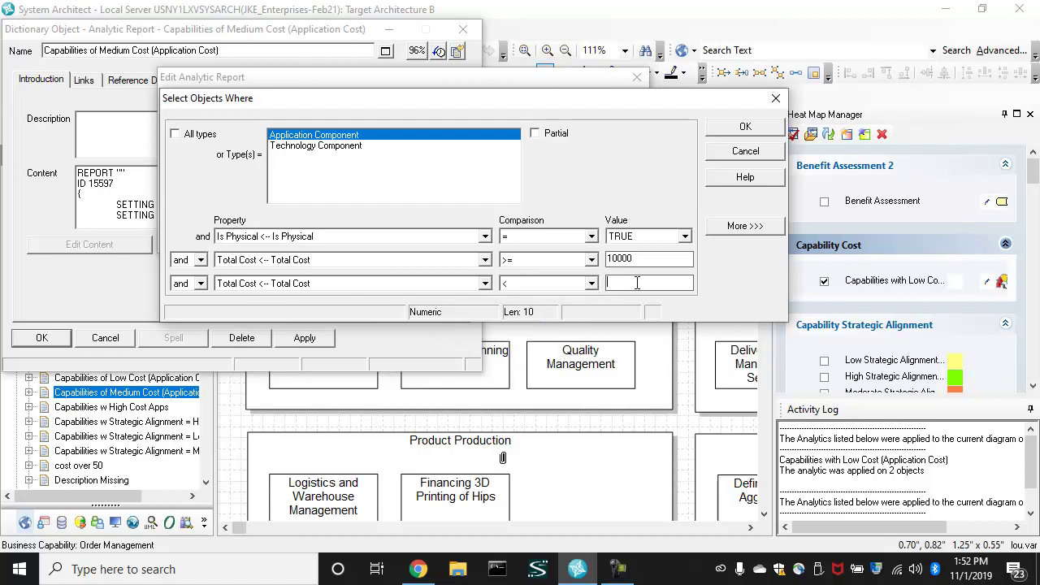
text(1000)
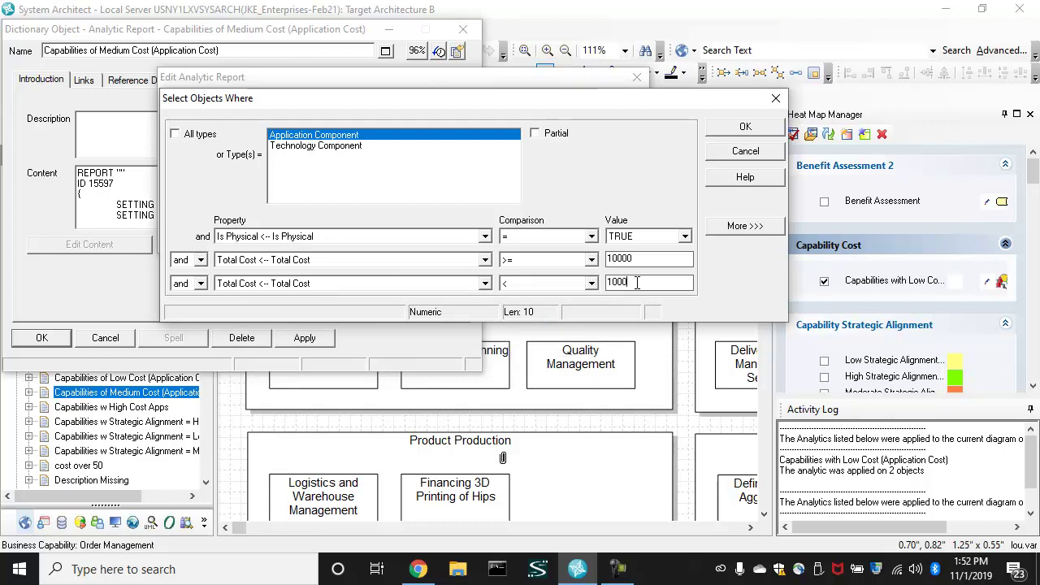
text(0)
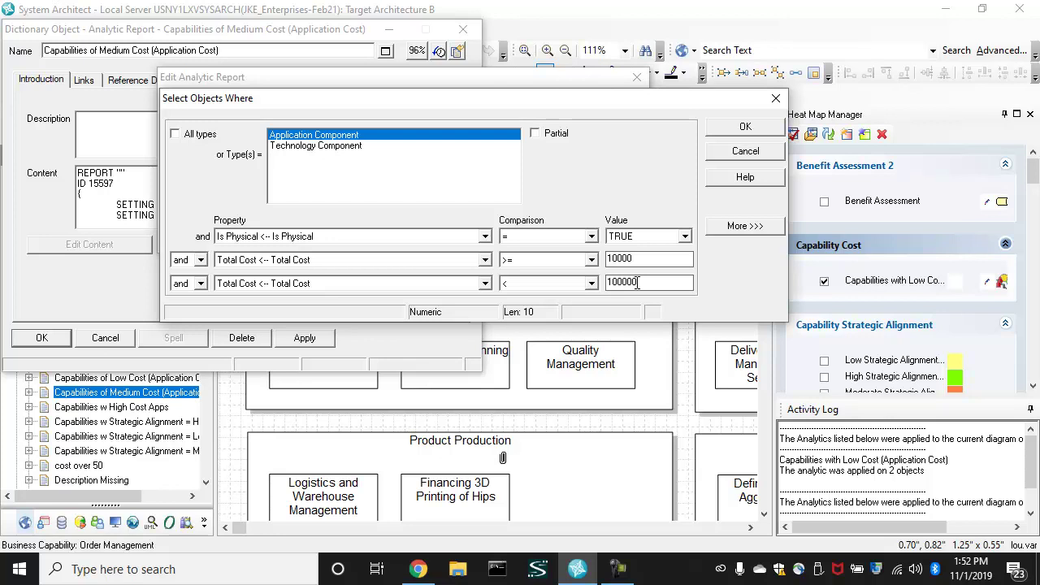
click(746, 128)
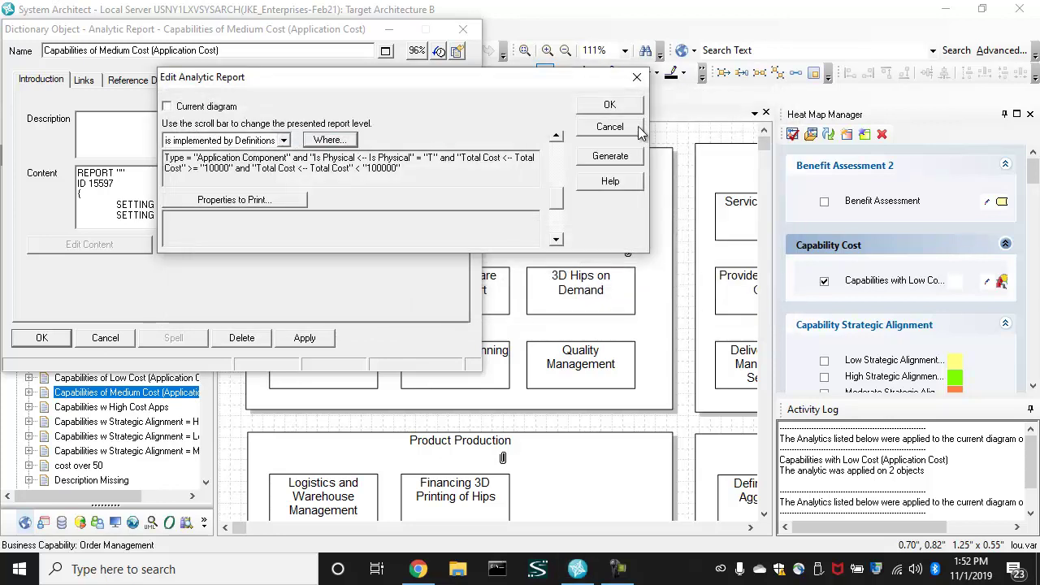
click(609, 105)
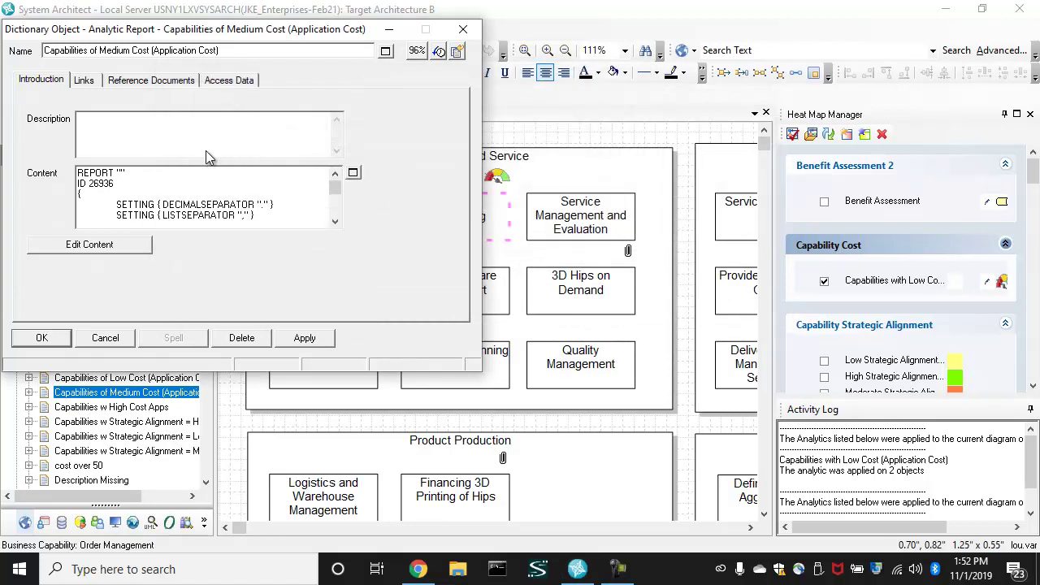
click(42, 338)
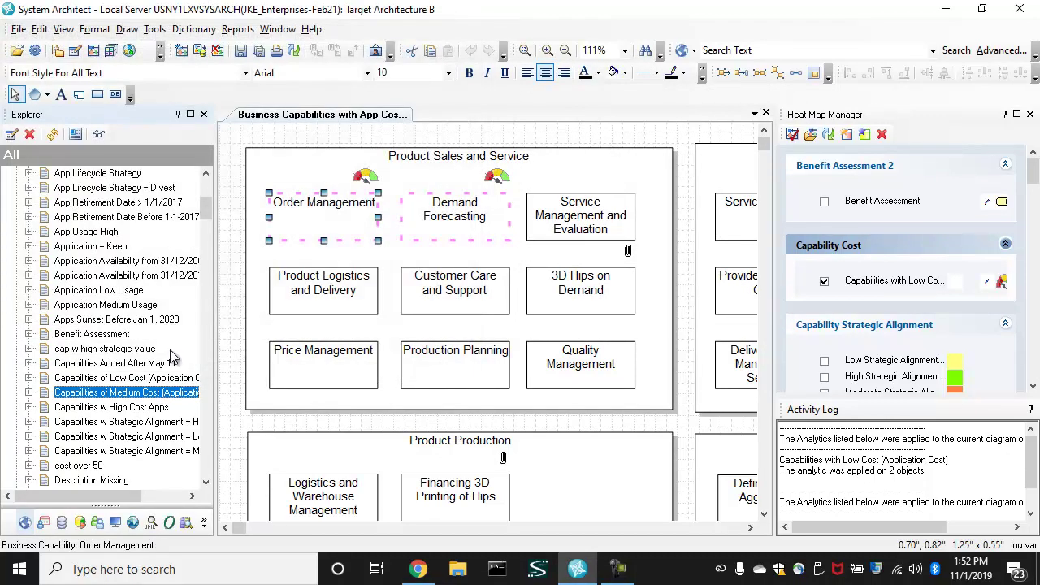
Step: Assign the report Capabilities of Medium Cost (Application Cost) to the analytic Capabilities with Medium Cost (Application Cost) and save the analytic
drag(205, 213, 206, 185)
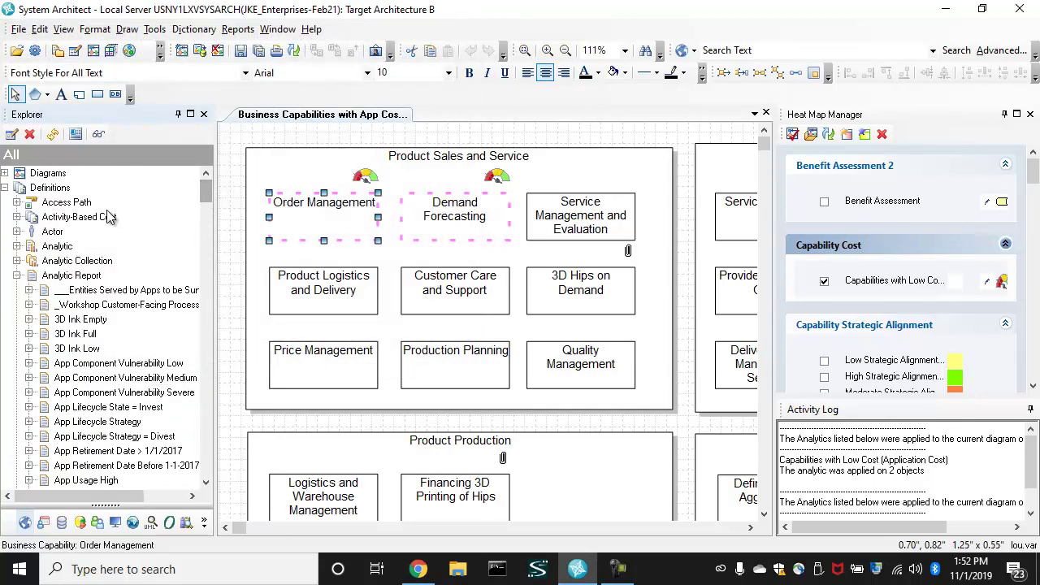
double_click(57, 246)
scroll(121, 406, down, 4)
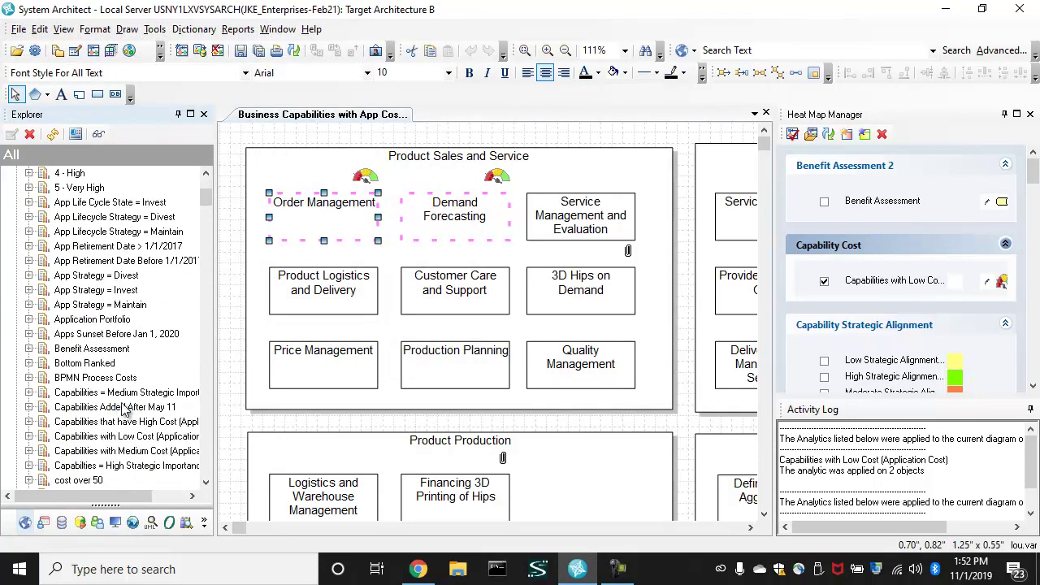
scroll(124, 409, down, 2)
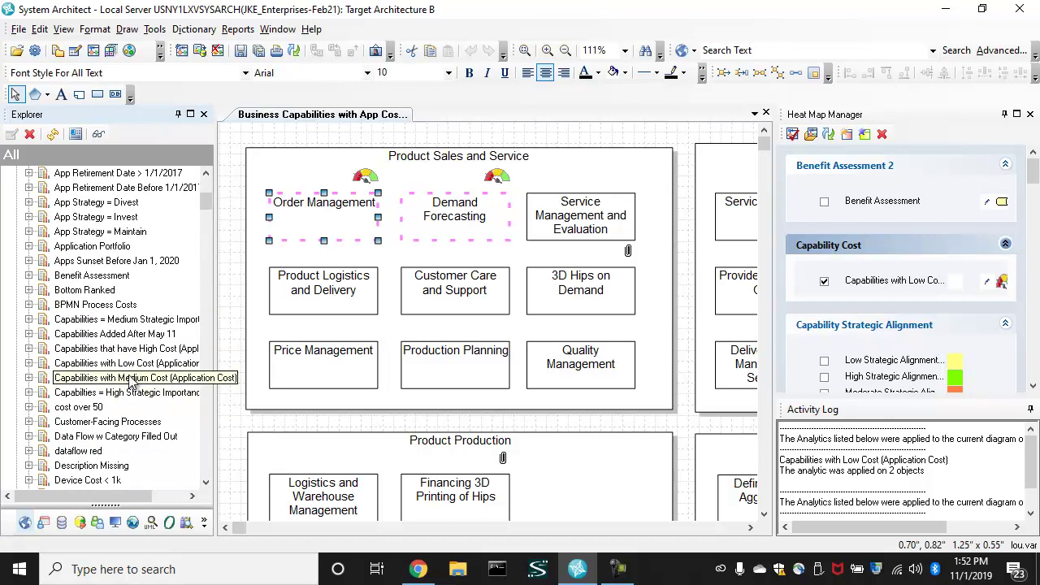
double_click(129, 379)
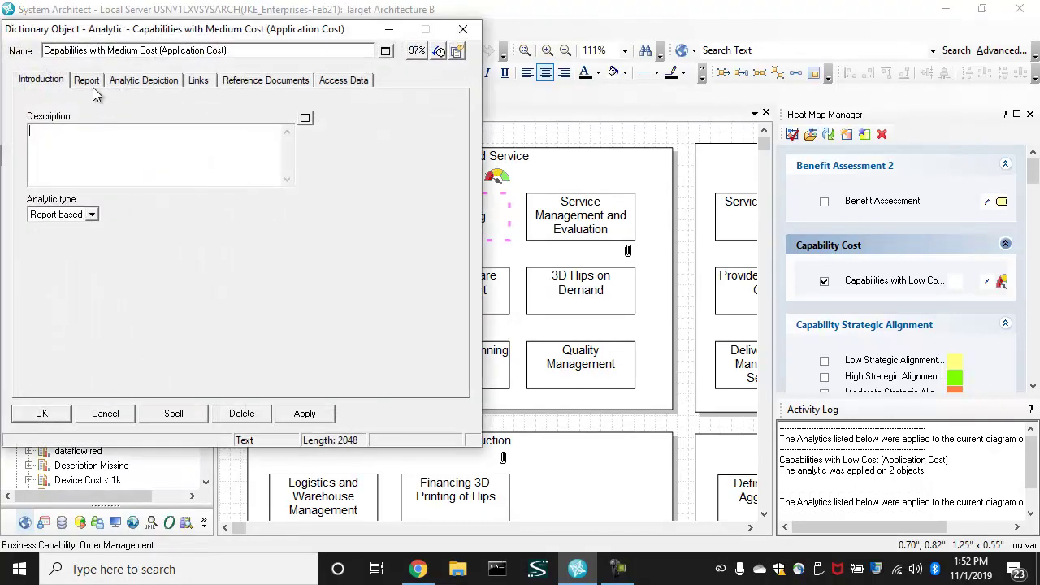
click(87, 79)
click(183, 155)
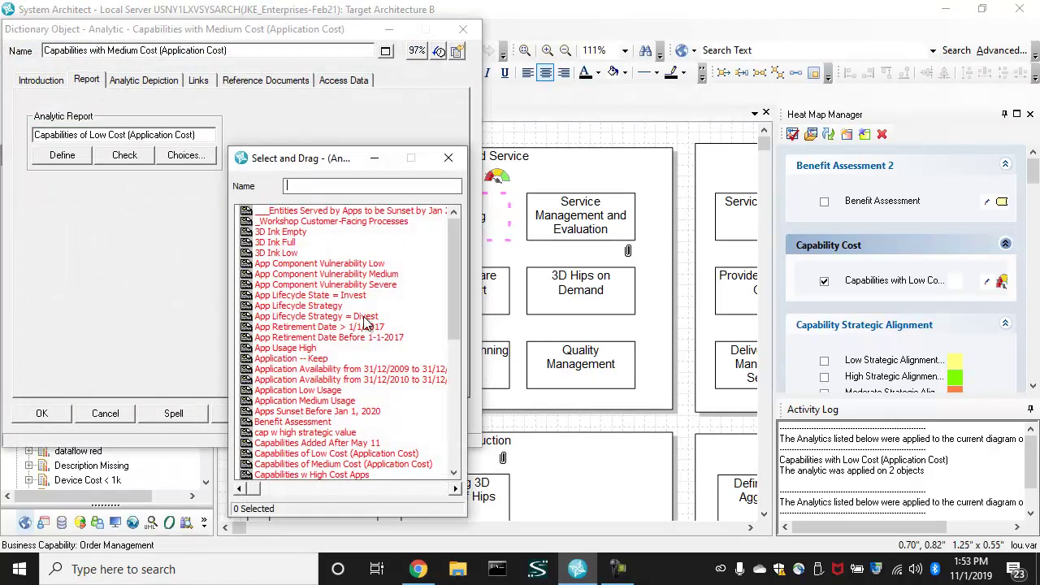
click(337, 369)
scroll(341, 422, down, 2)
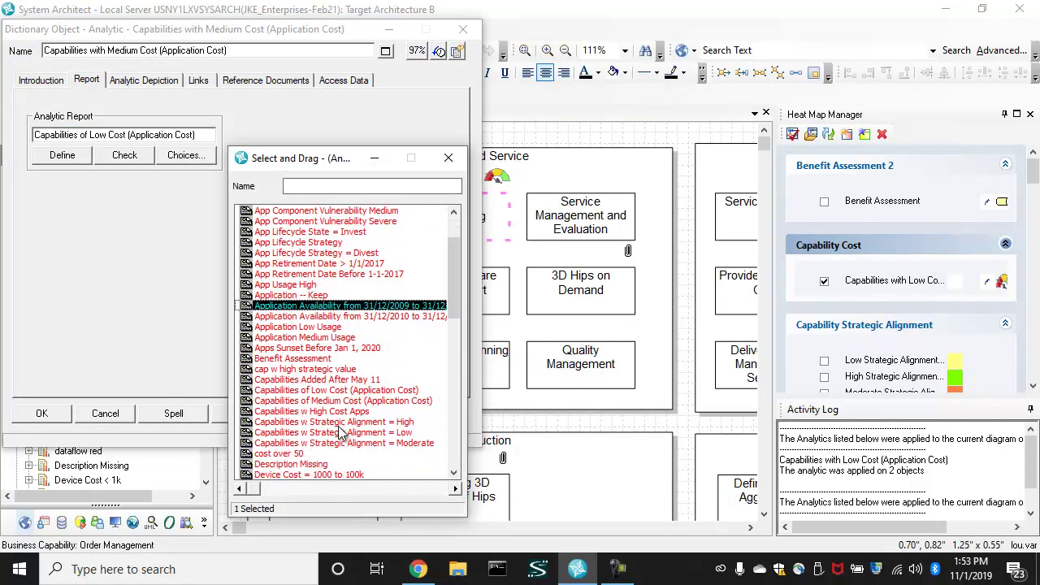
drag(345, 406, 163, 138)
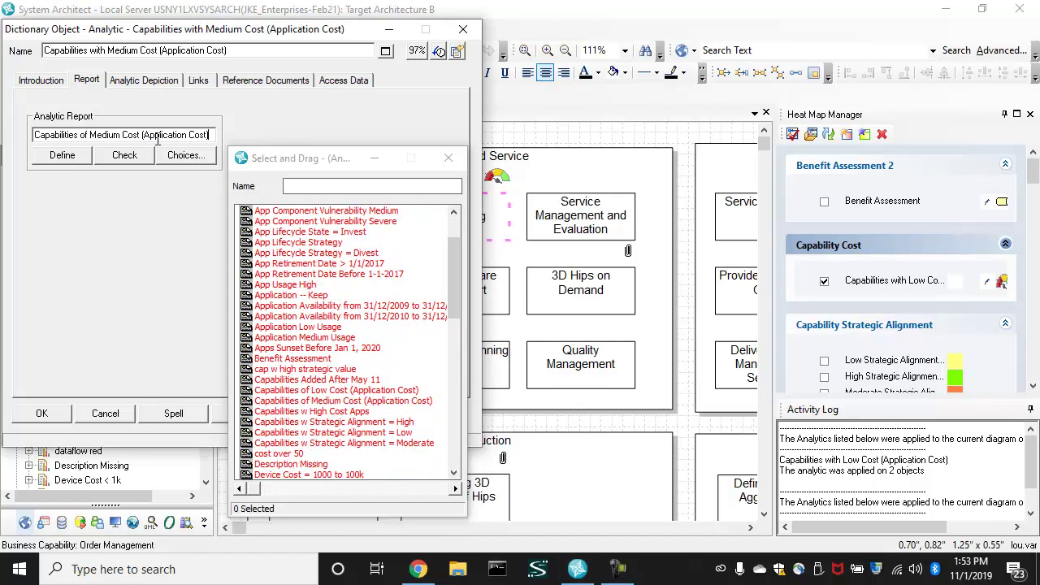
click(42, 412)
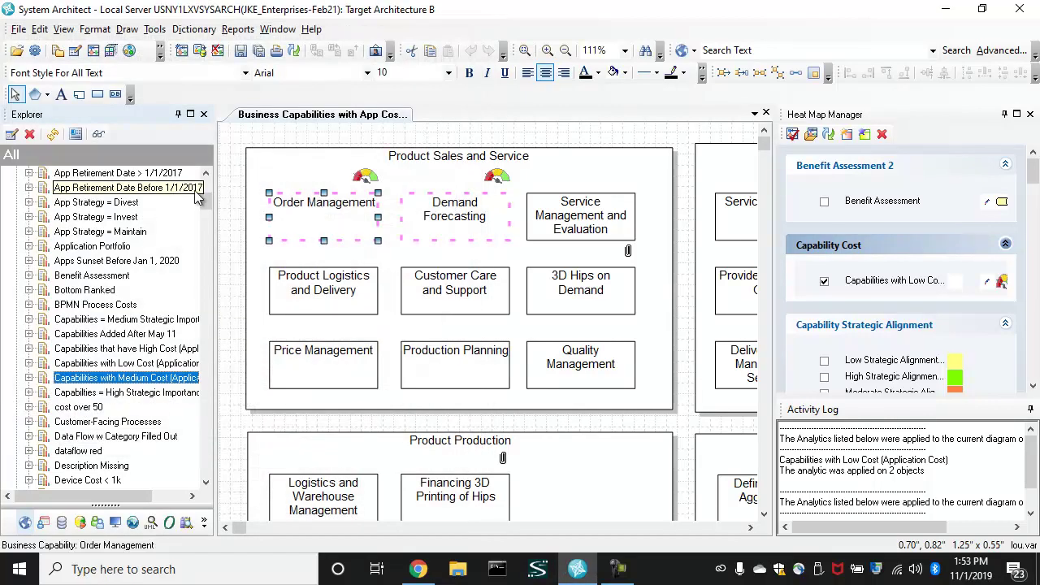
Step: Add the analytic Capabilities with Medium Cost (Application Cost) to the Capability Cost analytic collection's associated analytics and save the collection
drag(206, 202, 206, 189)
double_click(56, 252)
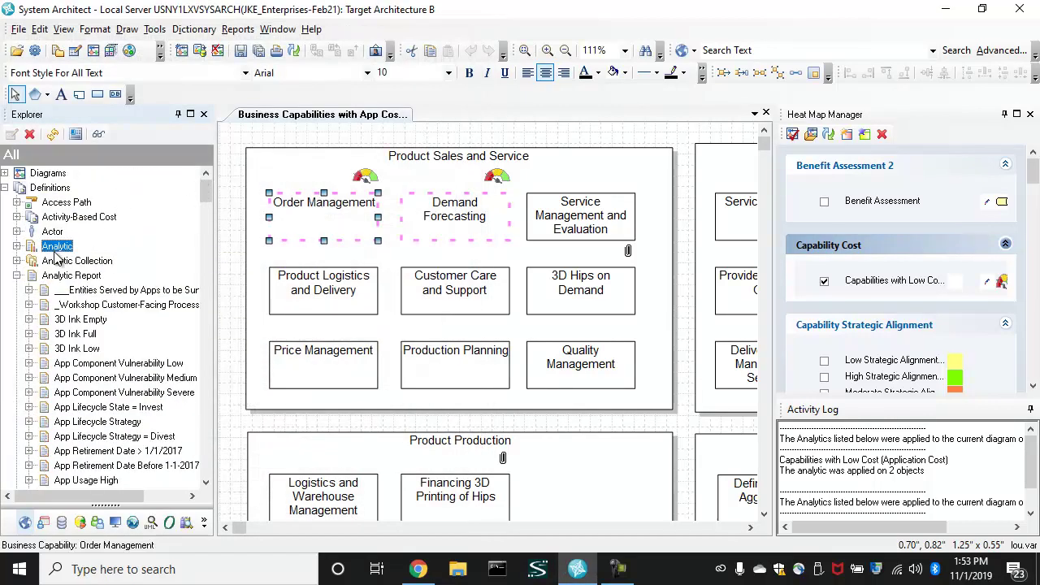
double_click(81, 262)
scroll(91, 323, down, 5)
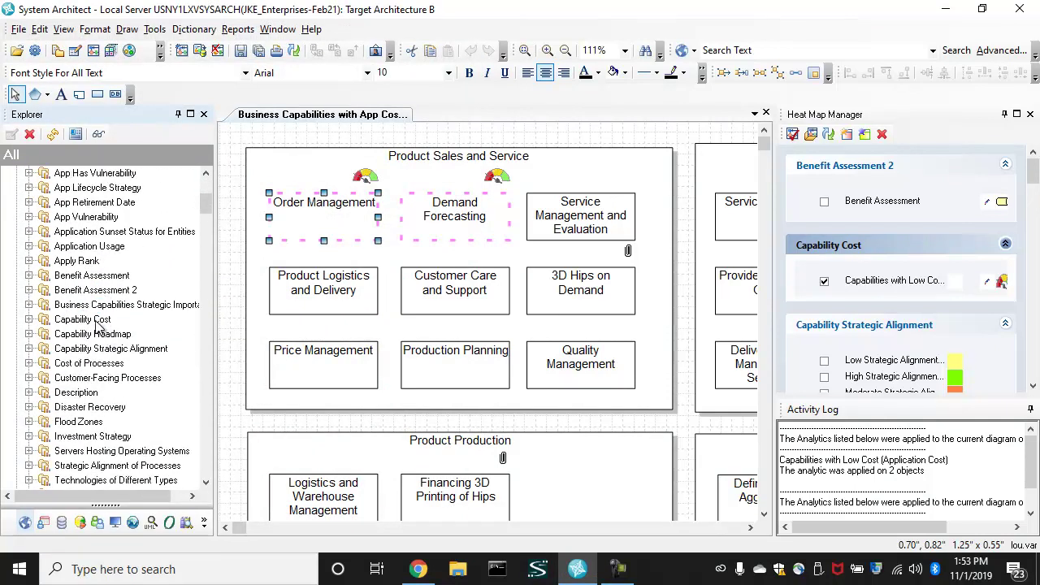
double_click(83, 319)
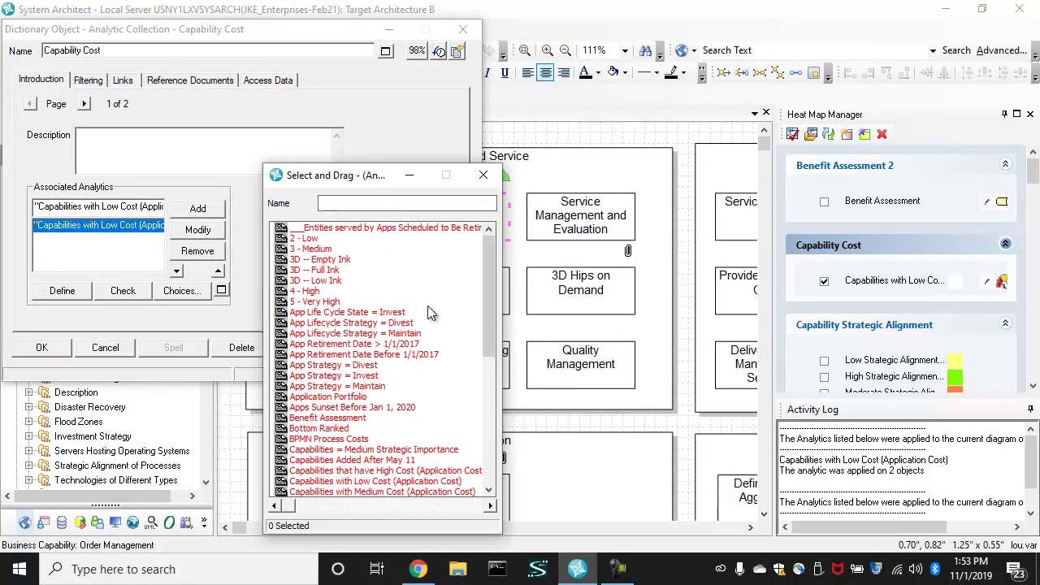
drag(481, 284, 487, 316)
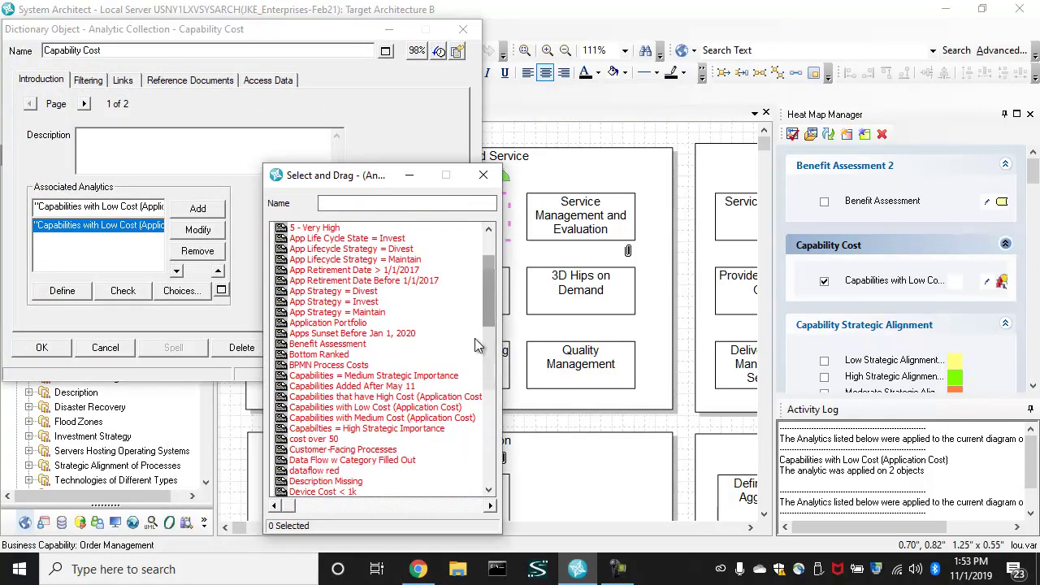
click(383, 419)
drag(383, 419, 146, 253)
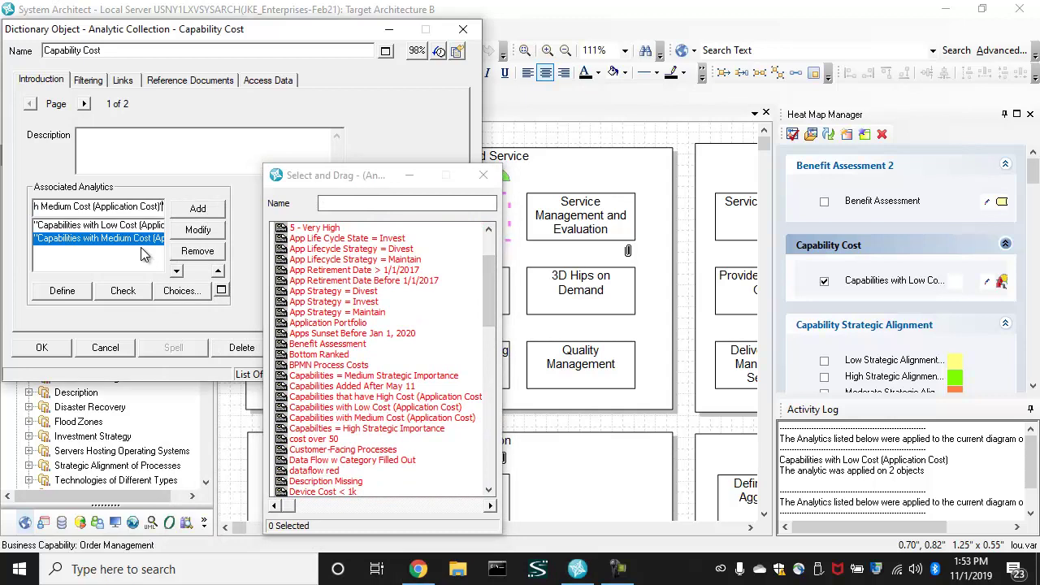
click(47, 353)
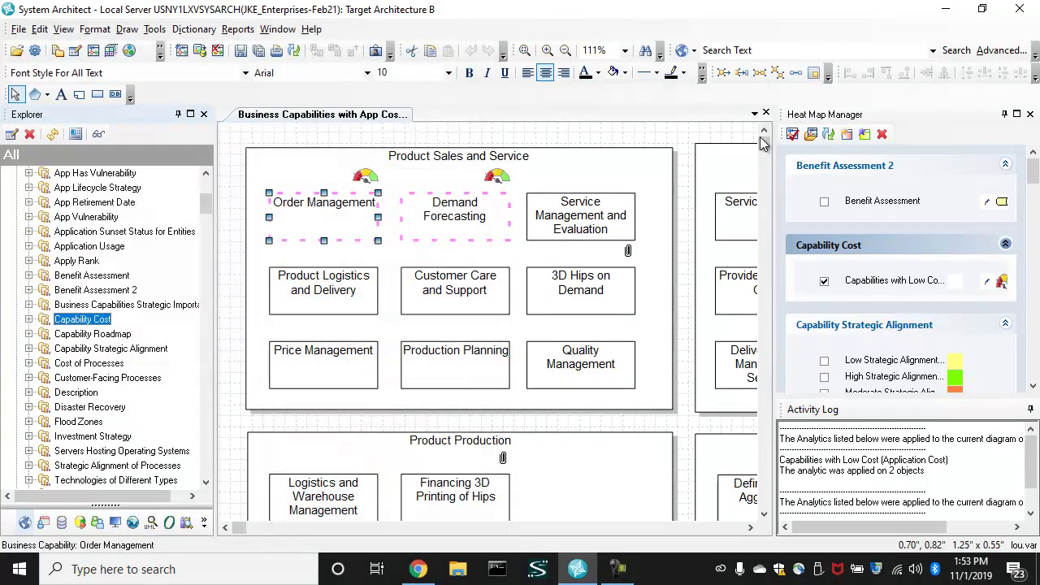
Step: Refresh the heat map list, enable the medium-cost analytic under Capability Cost, and apply the selected analytics to the diagram
click(828, 134)
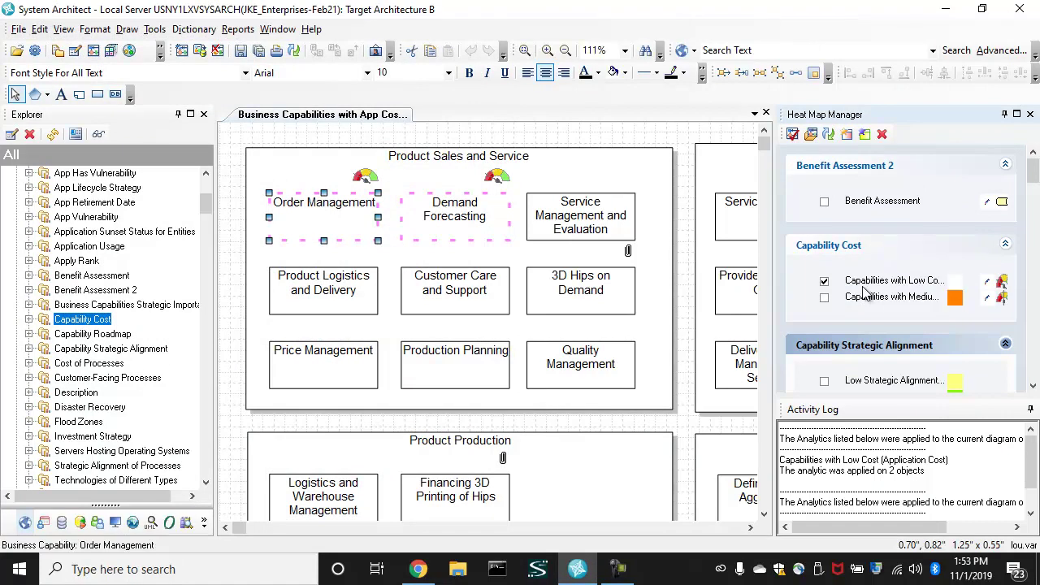
click(824, 298)
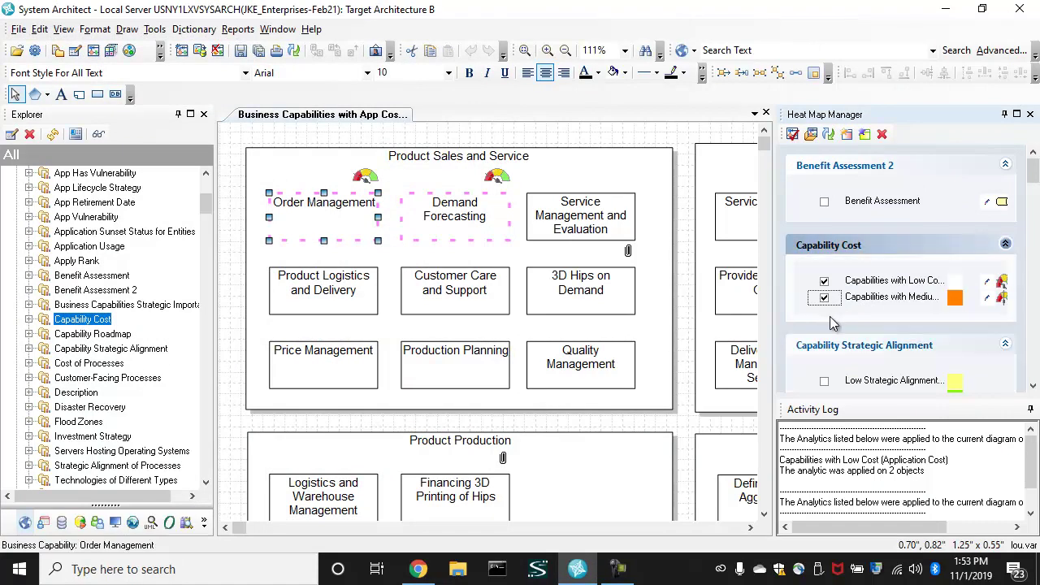
click(790, 134)
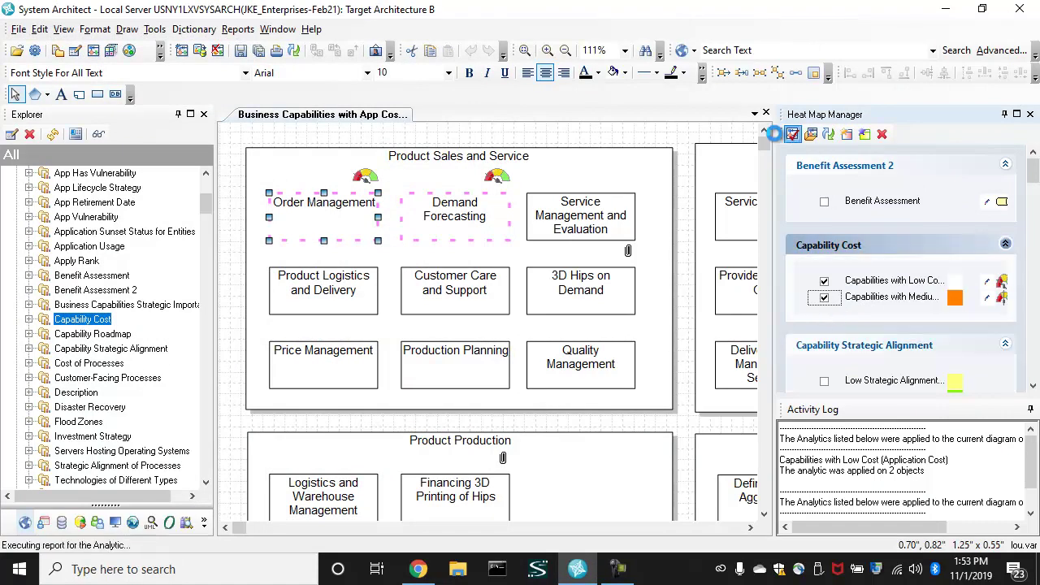